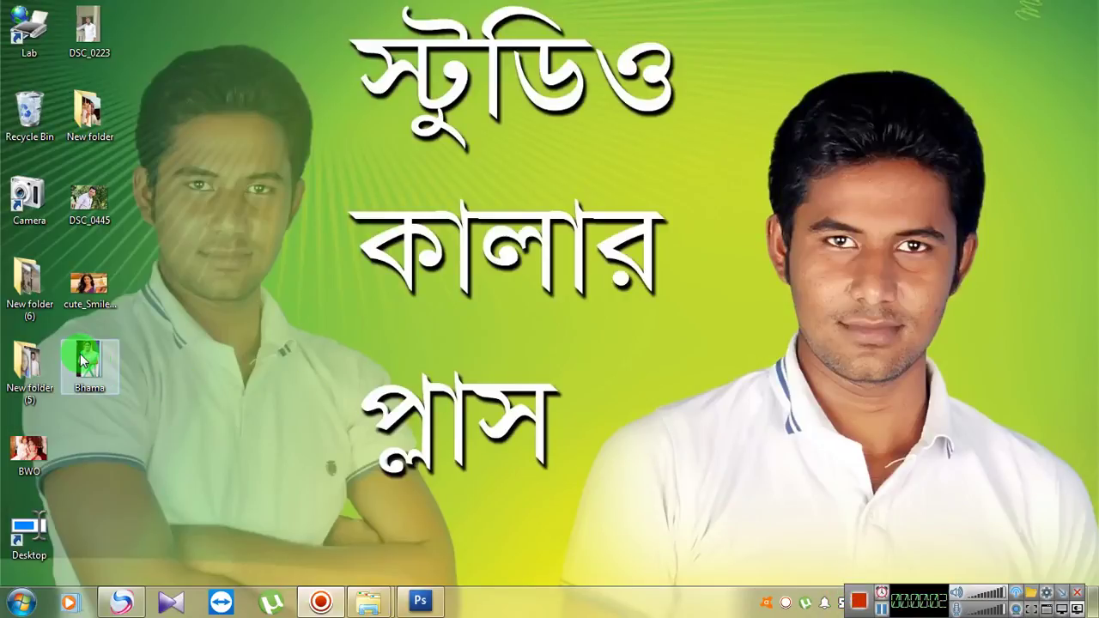
Step: Browse to New folder (17) and drag the DSC_4996 photo toward Photoshop
click(420, 601)
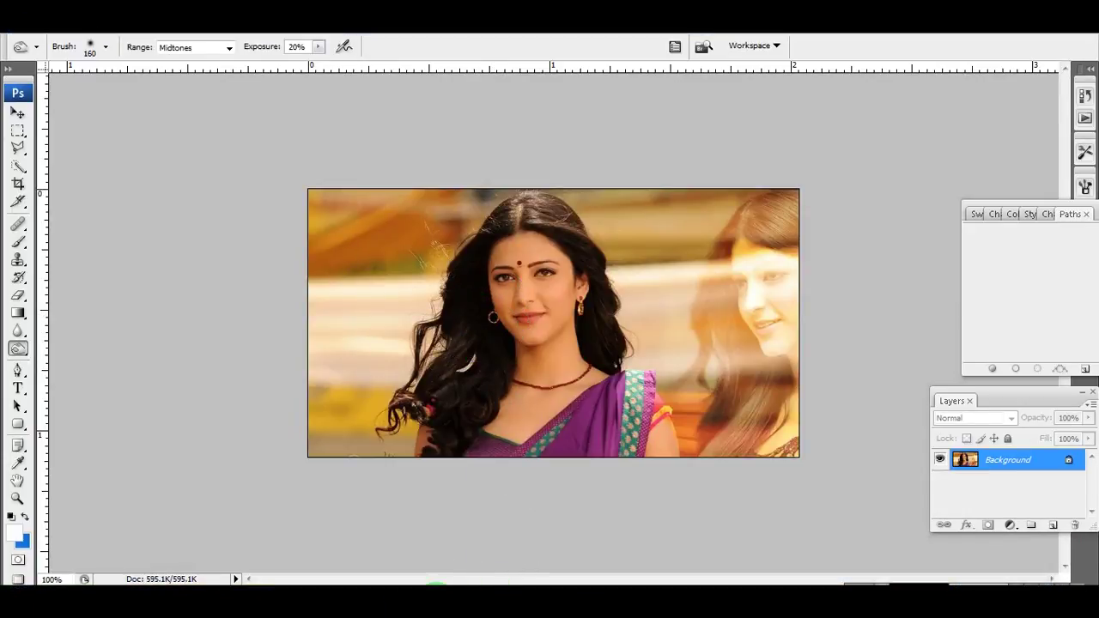
click(427, 597)
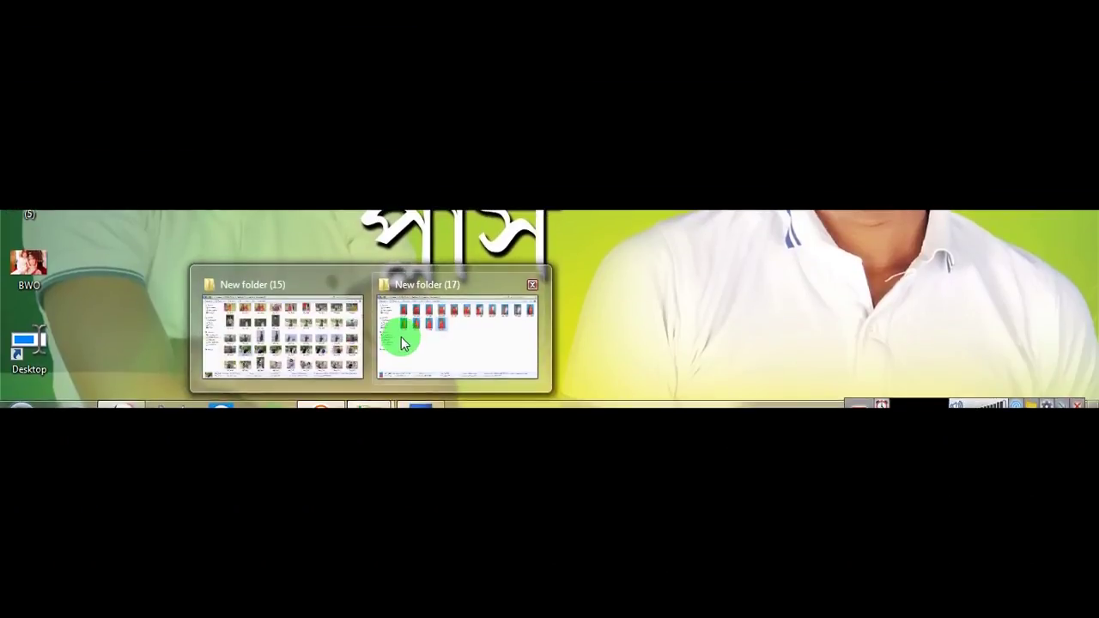
click(400, 468)
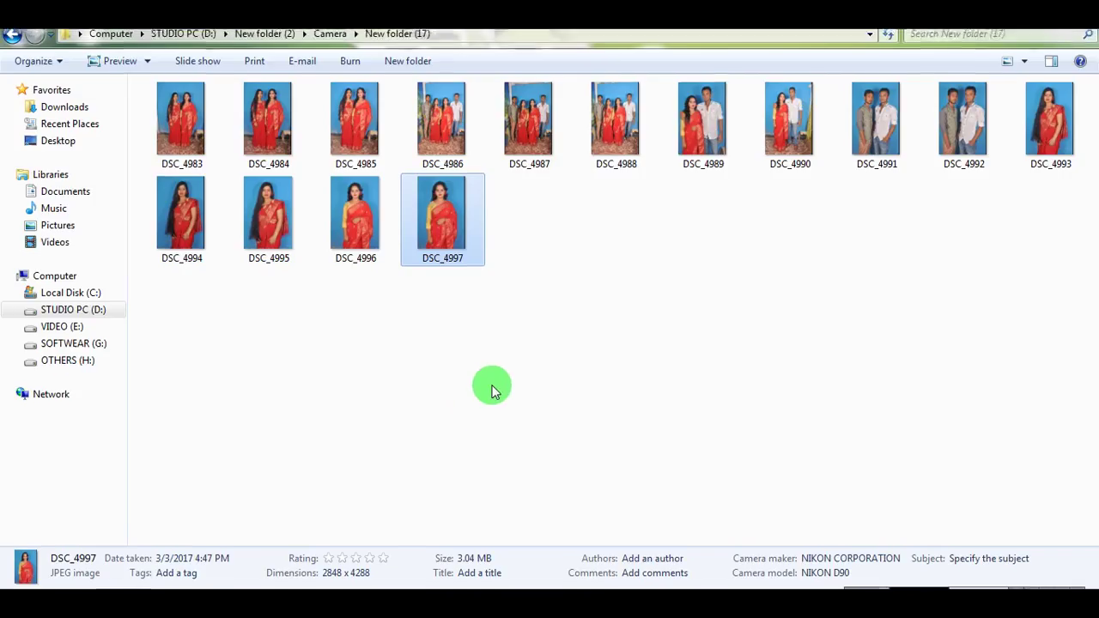
mouse_move(387, 228)
mouse_down()
mouse_move(417, 567)
mouse_move(464, 458)
mouse_up()
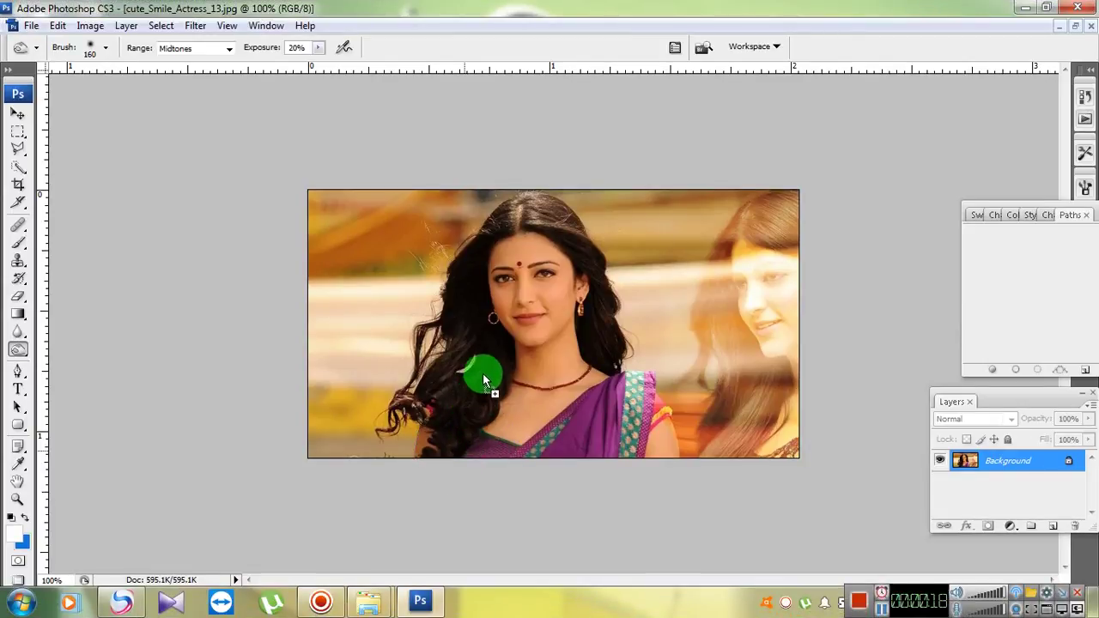
Step: Open DSC_4996 in Photoshop and zoom in on the woman's head and shoulders
drag(467, 417, 485, 367)
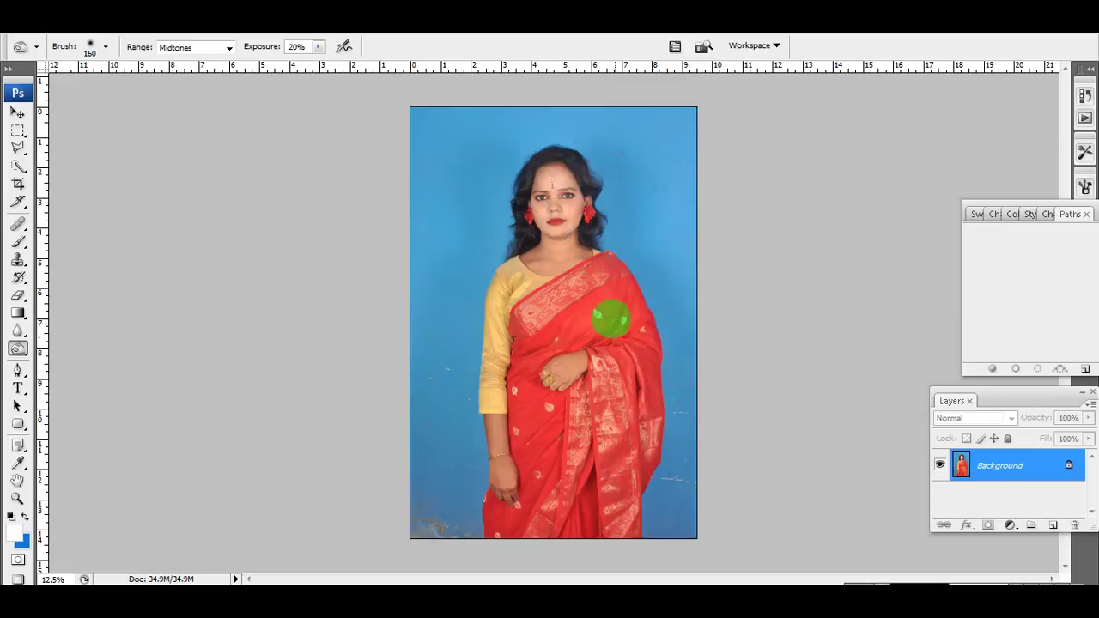
click(542, 201)
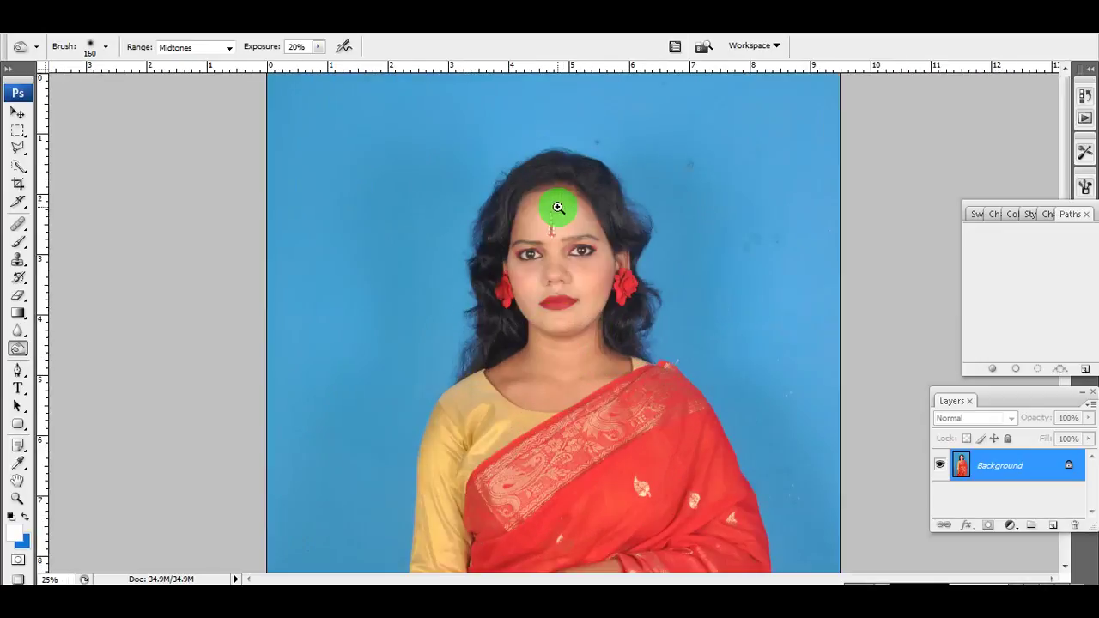
click(569, 229)
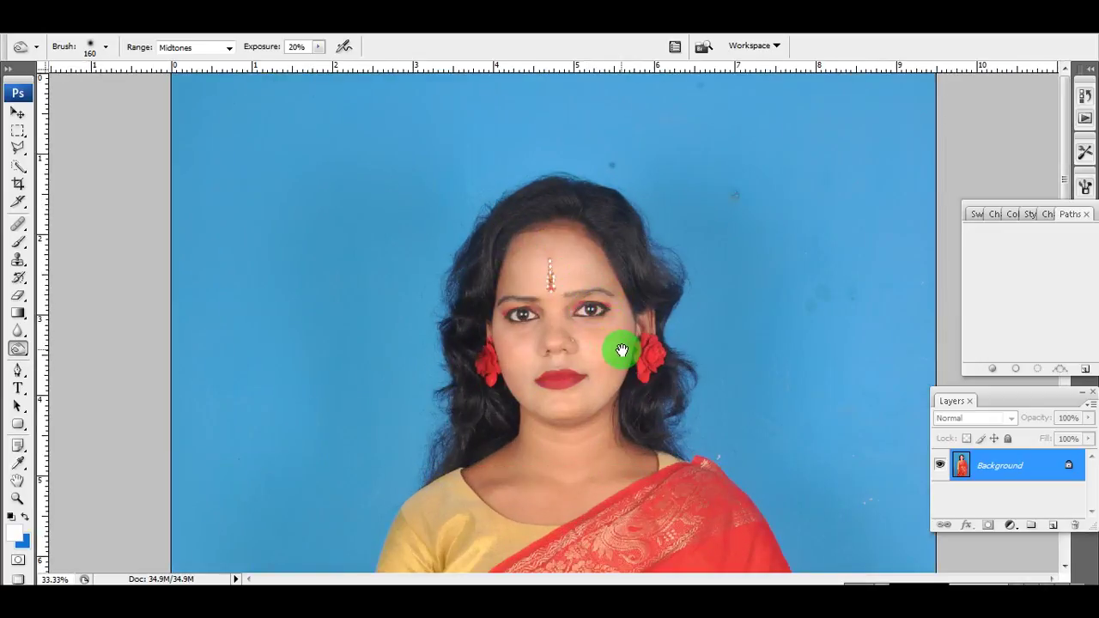
drag(621, 350, 608, 295)
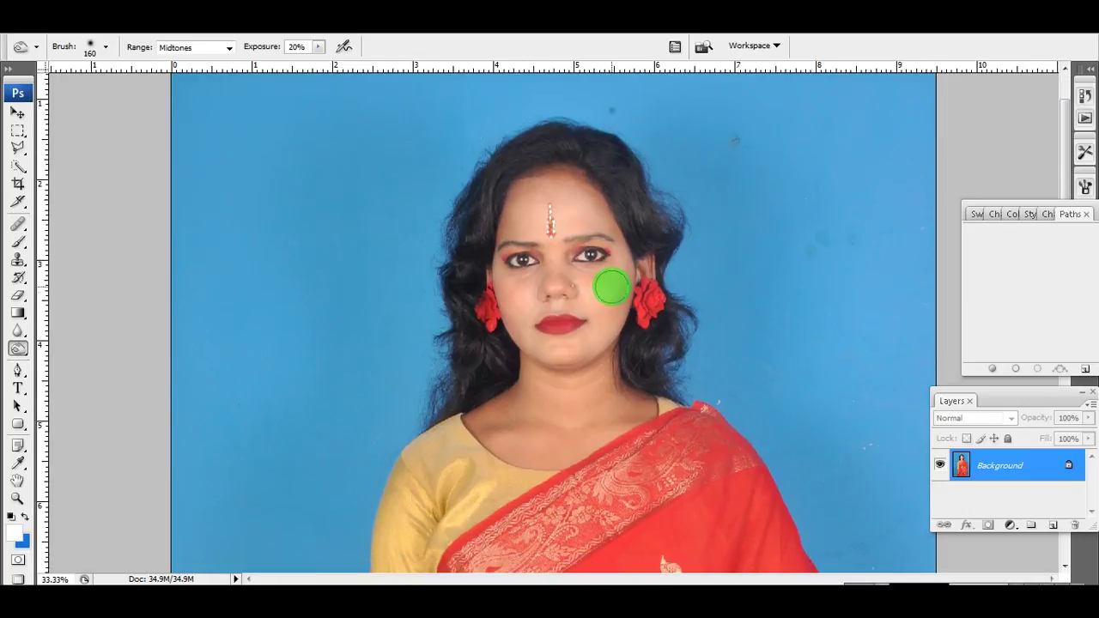
alt+click(614, 286)
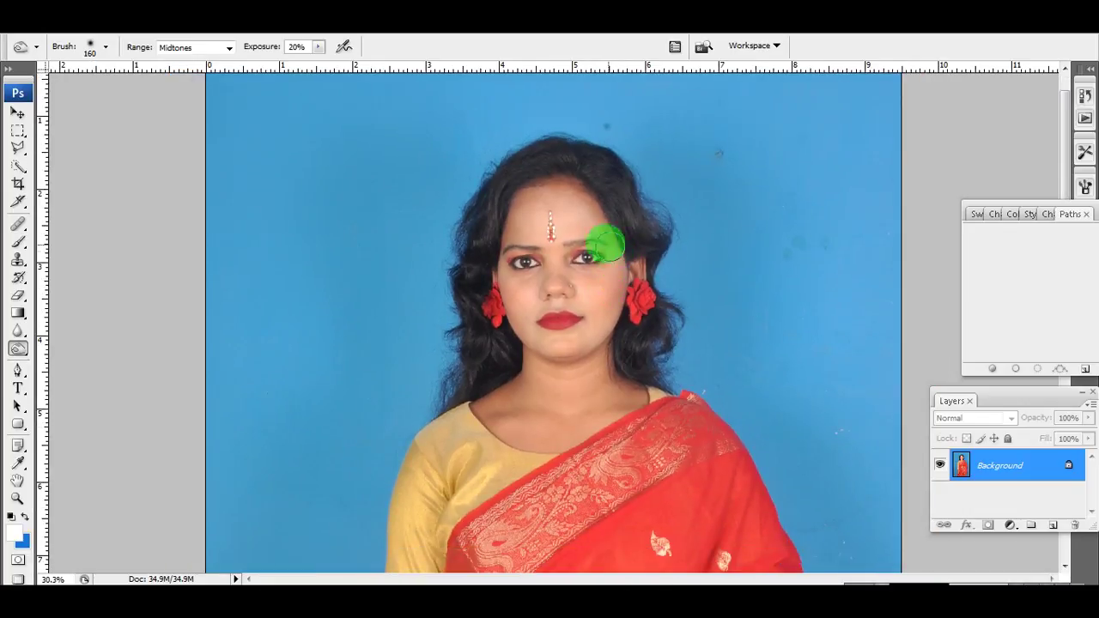
click(18, 131)
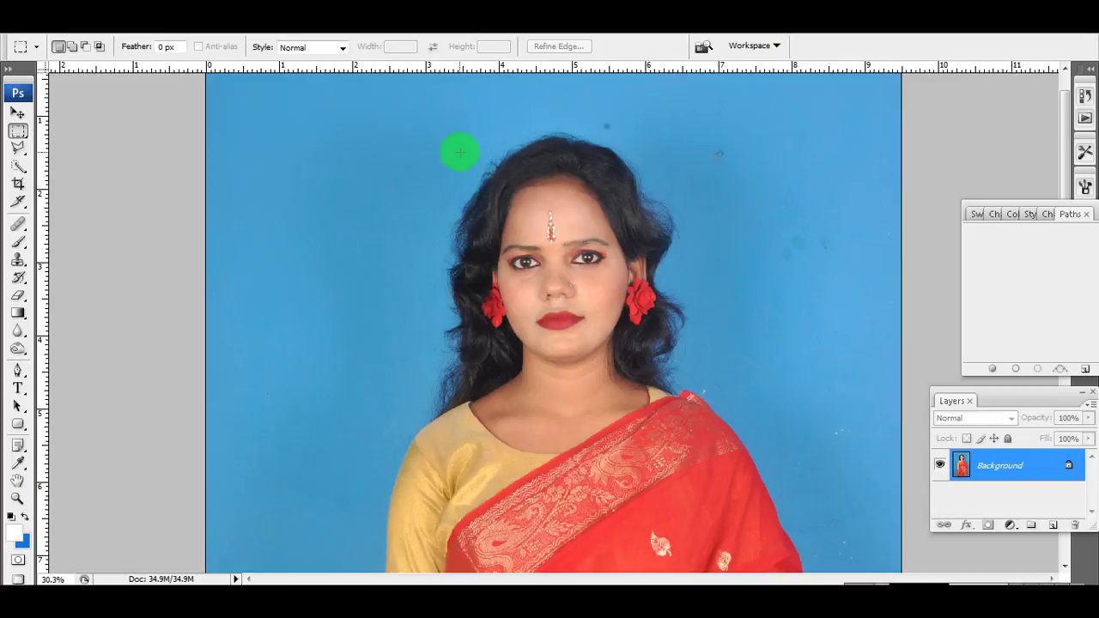
Step: Select a rectangle around her head and shoulders and feather it by 5 pixels
drag(450, 139, 694, 470)
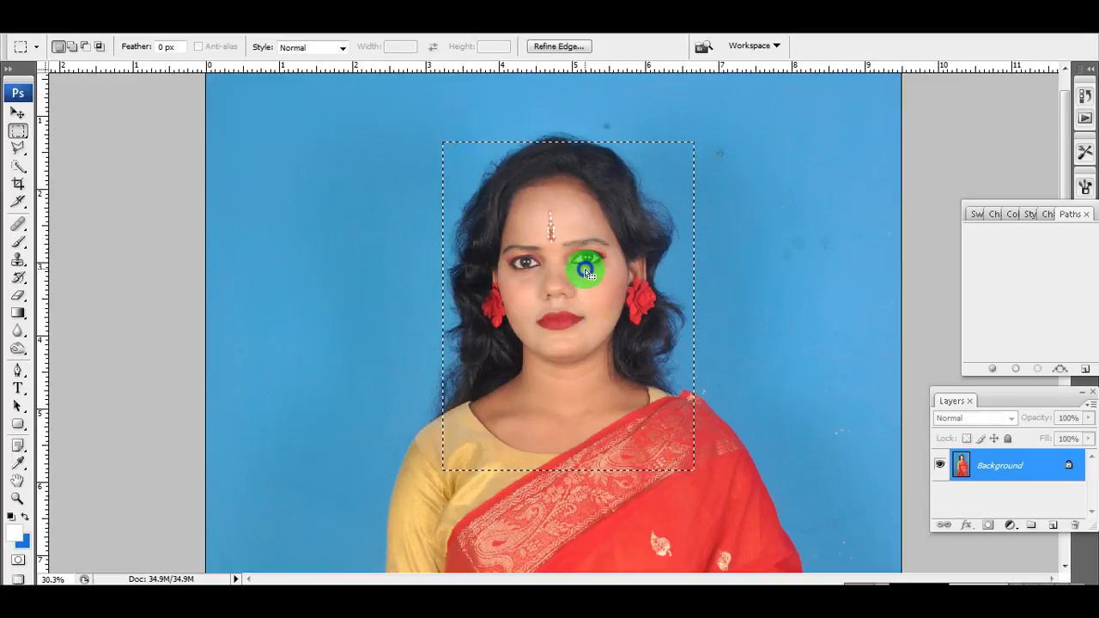
right_click(587, 273)
click(629, 314)
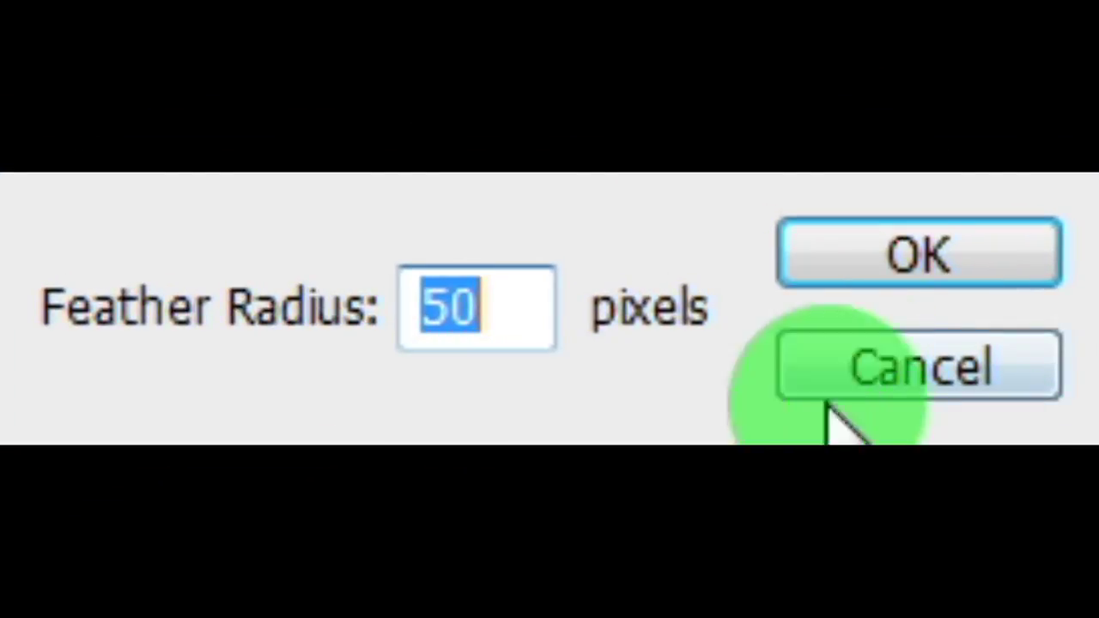
click(515, 306)
key(BackSpace)
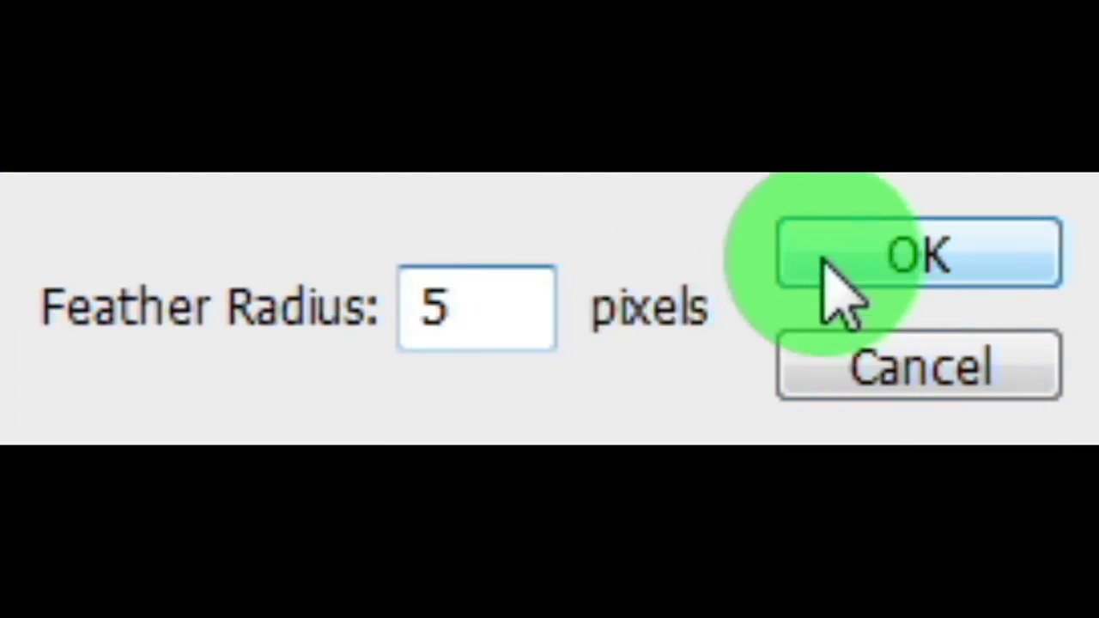
click(824, 270)
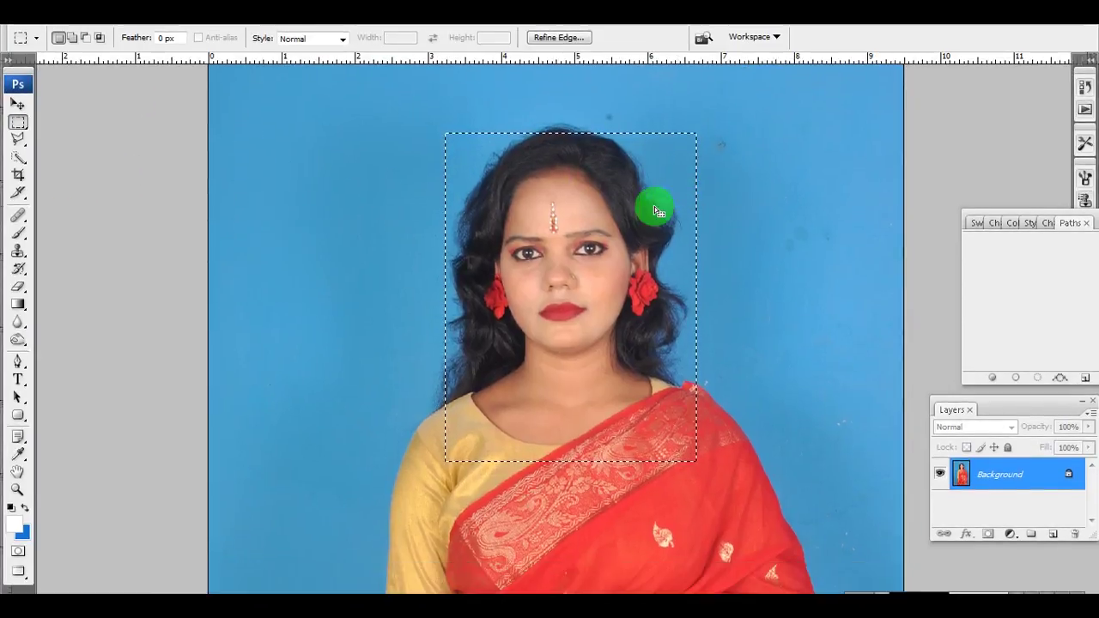
Step: Return to floating windows and place DSC_4996 beside the actress photo
key(f)
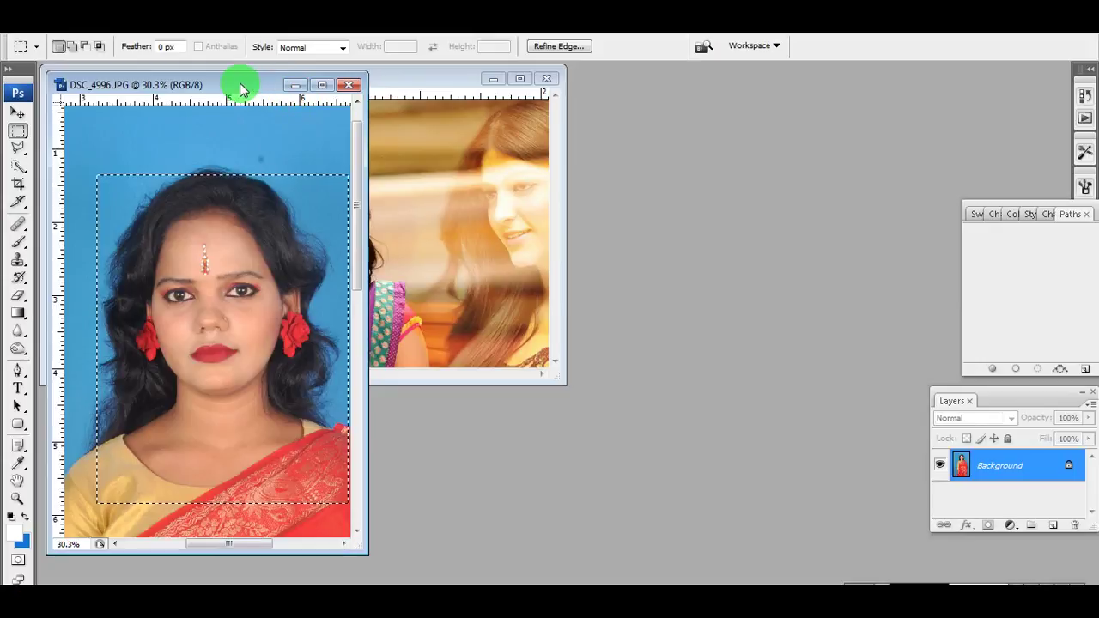
drag(240, 88, 715, 80)
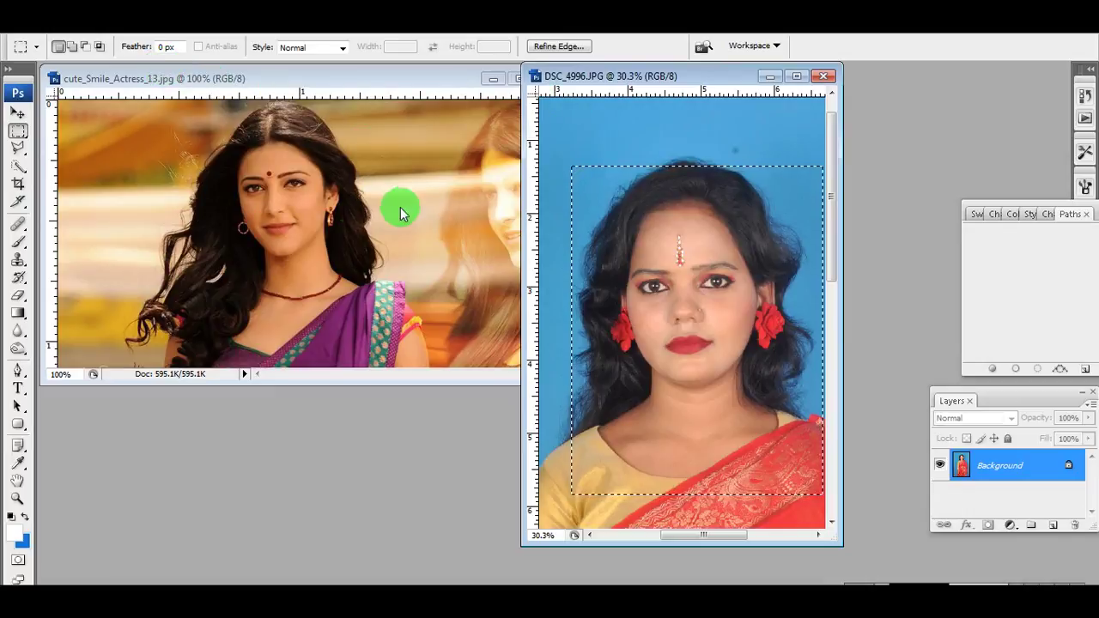
click(314, 248)
click(679, 129)
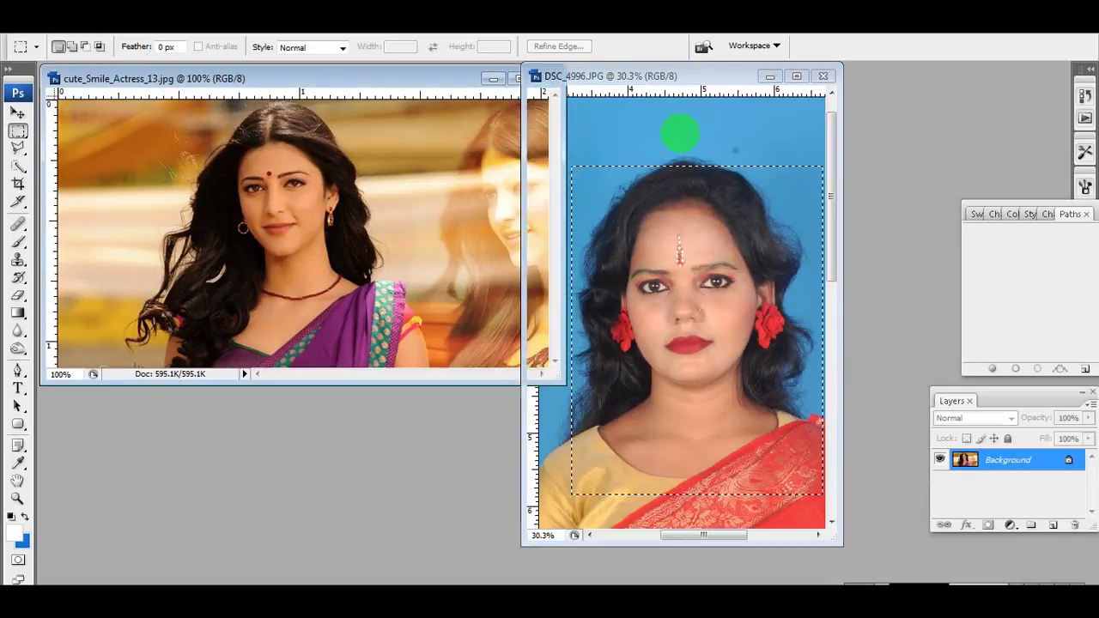
click(18, 112)
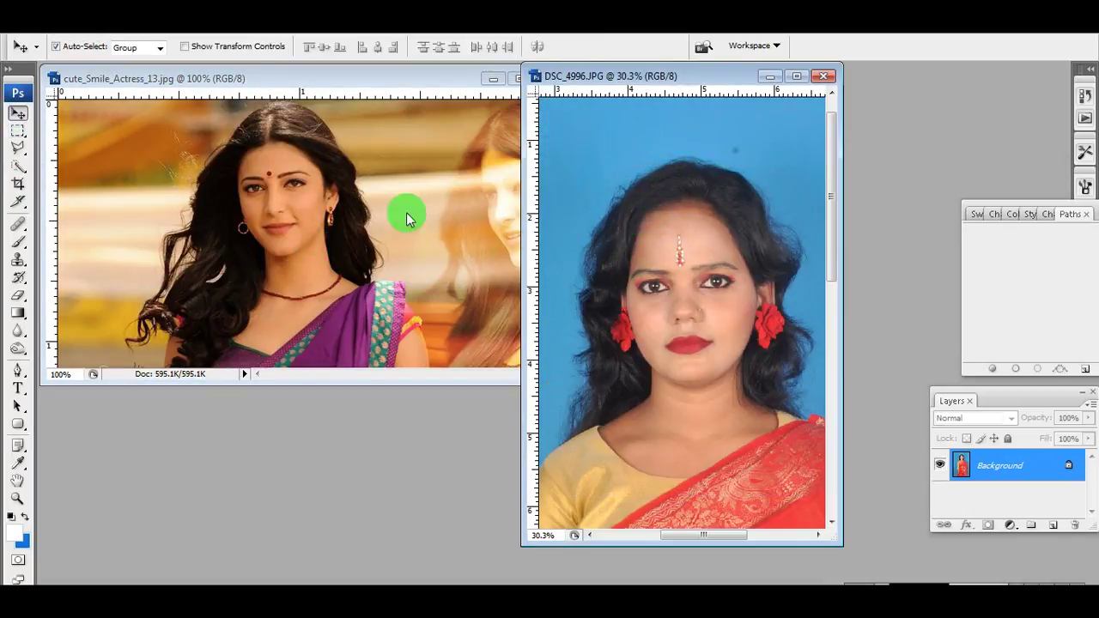
click(346, 220)
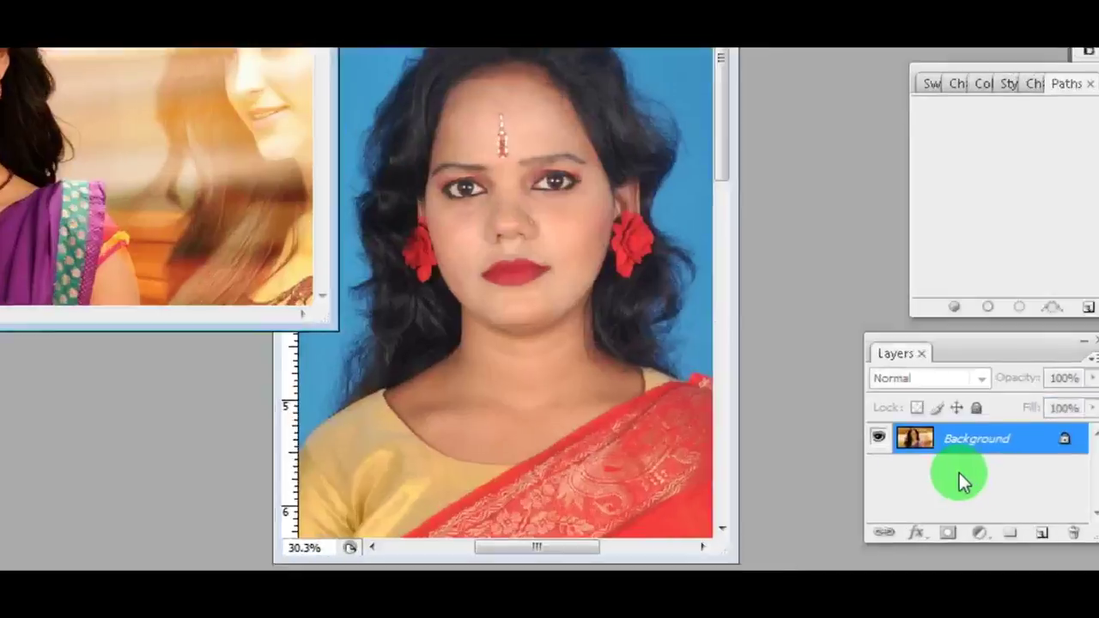
Step: Convert the actress photo's Background to Layer 0 and duplicate it as Layer 0 copy
drag(998, 466, 996, 504)
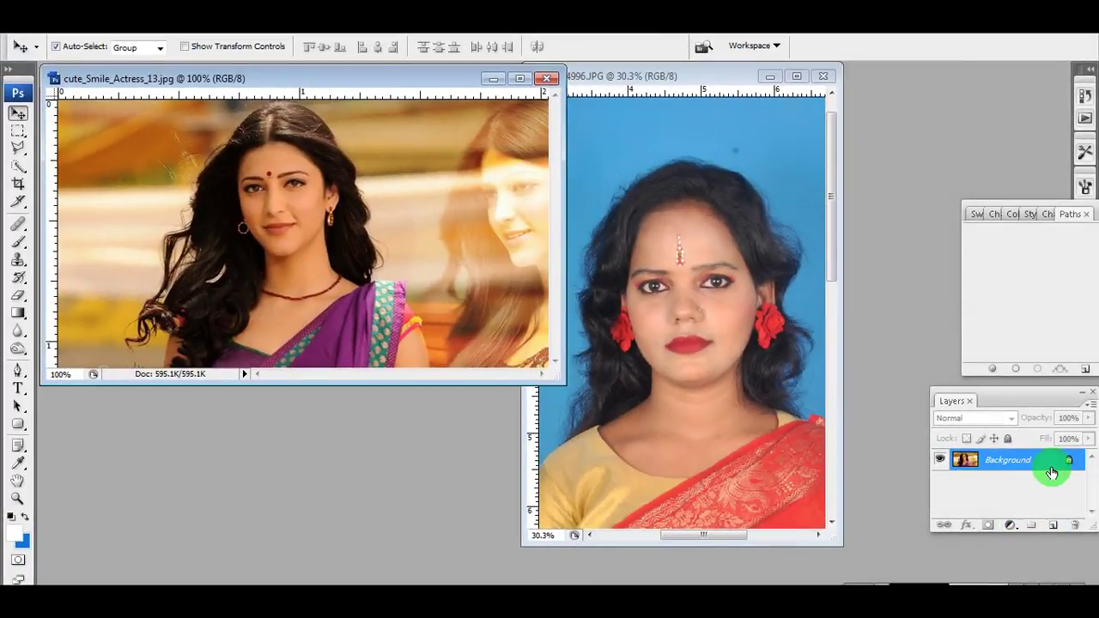
double_click(1070, 463)
click(715, 206)
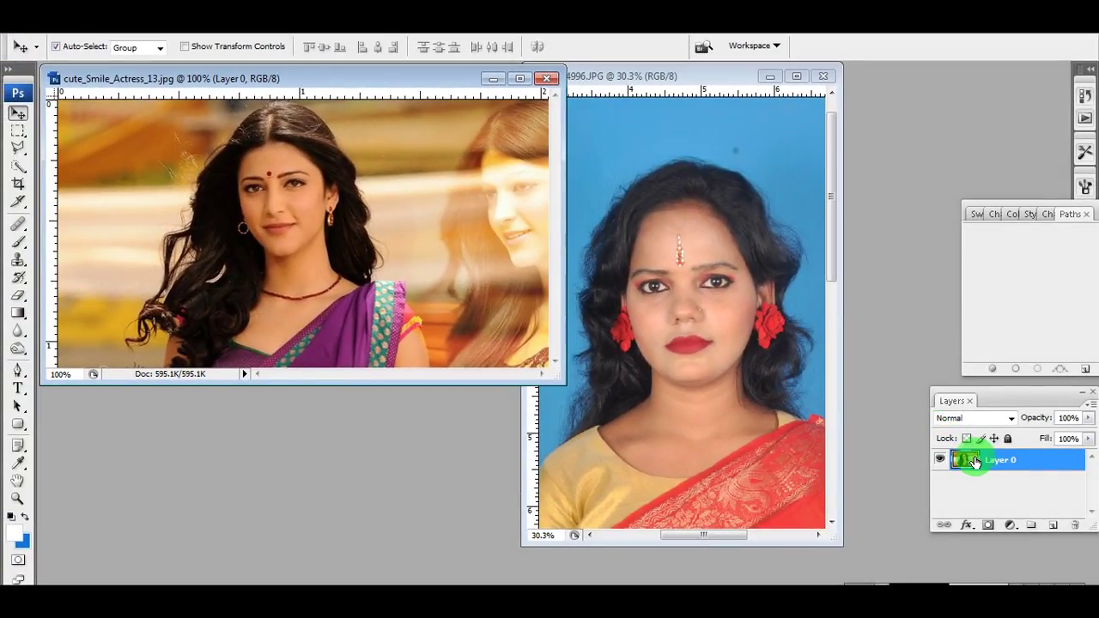
drag(968, 459, 1000, 469)
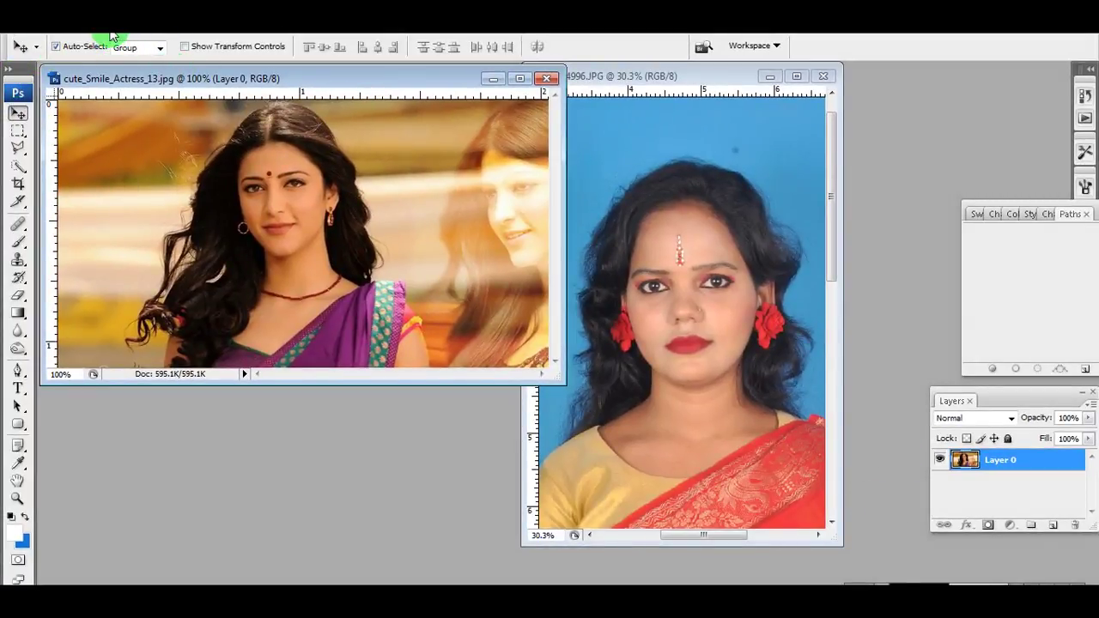
key(ctrl+j)
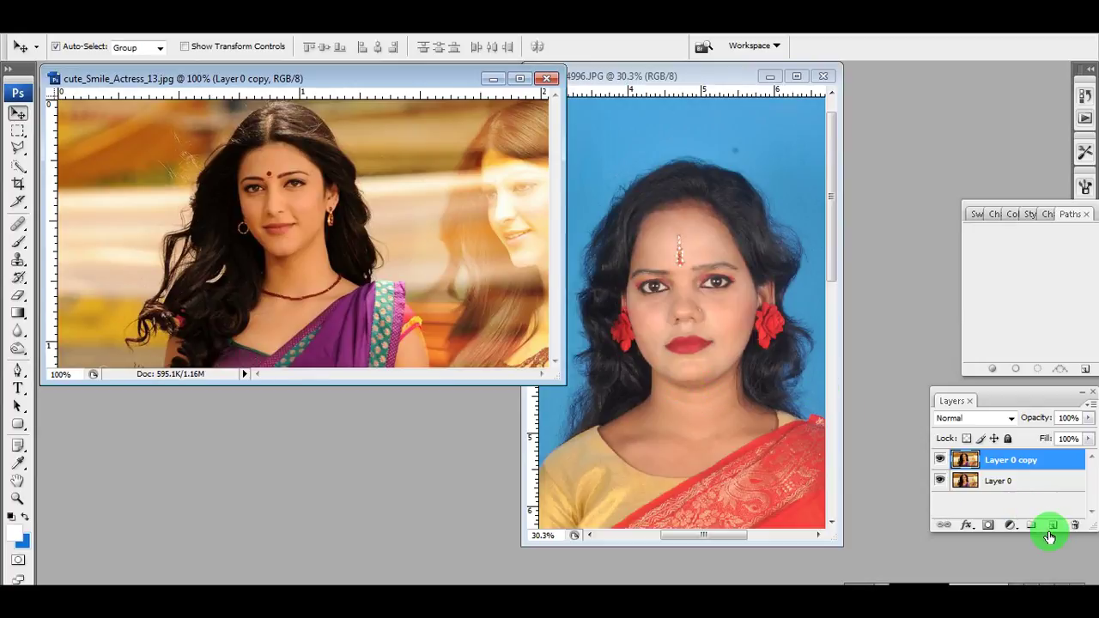
Step: Drag the feathered DSC_4996 selection into the actress photo as Layer 1
click(675, 290)
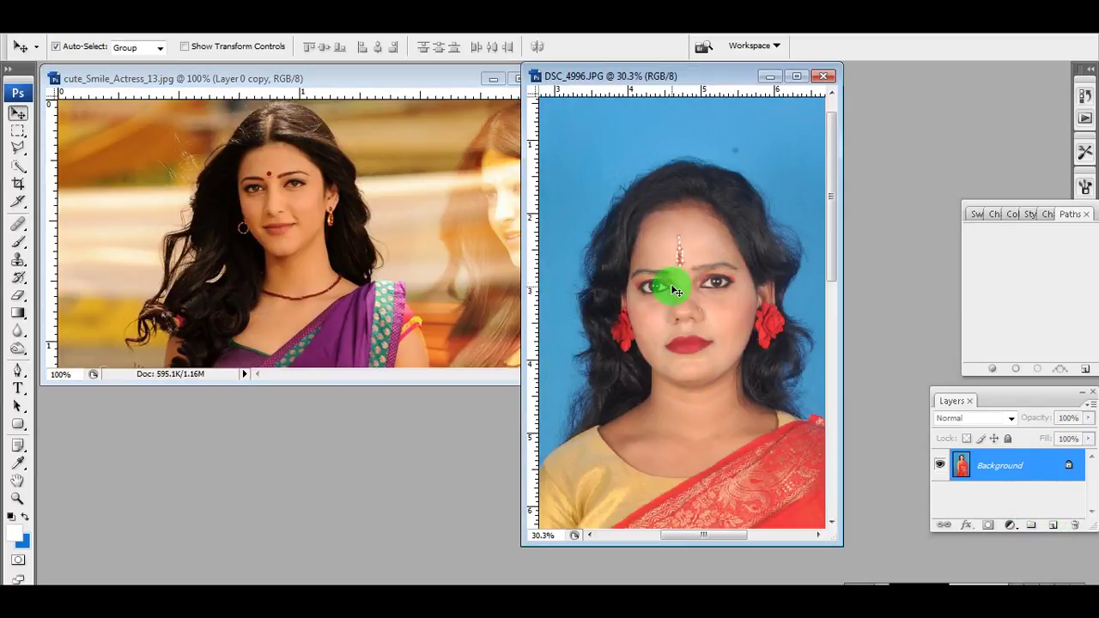
drag(614, 286, 205, 225)
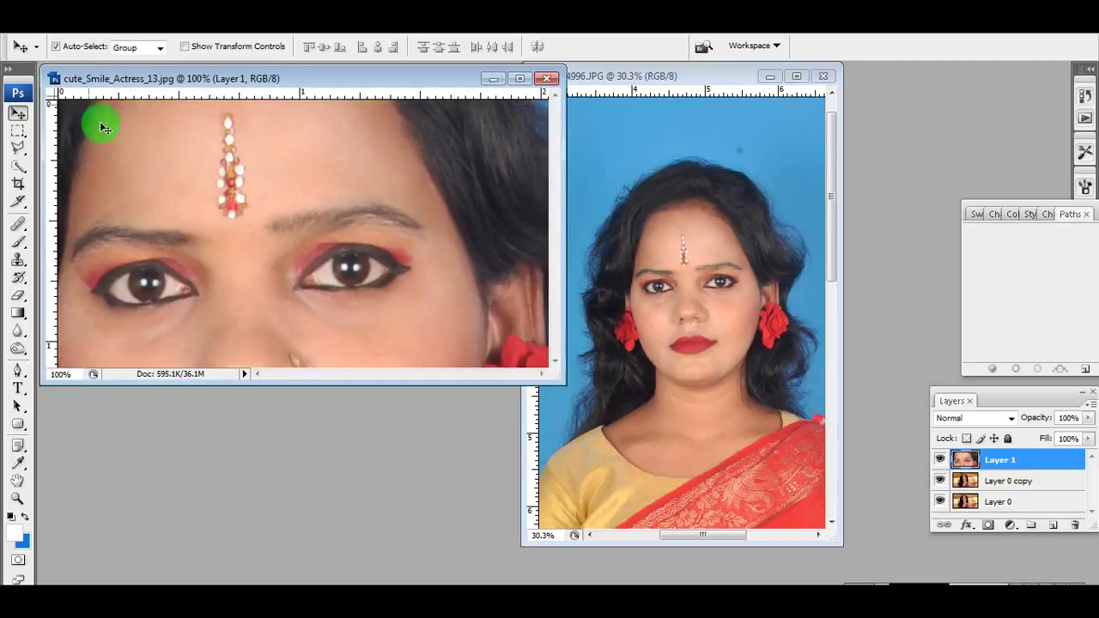
key(f)
drag(542, 314, 579, 322)
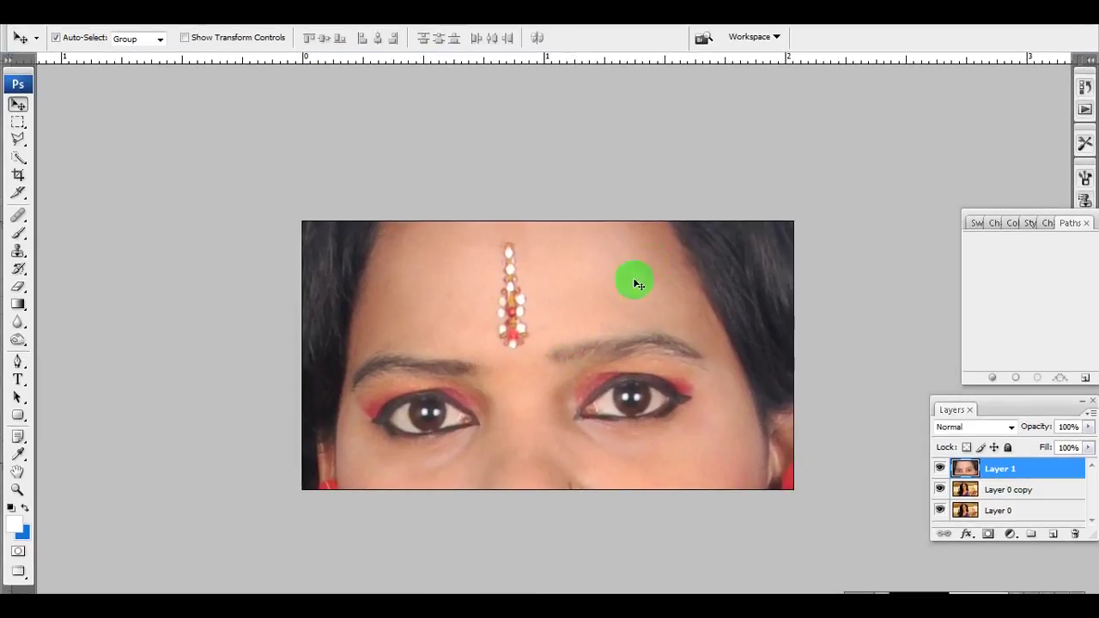
Step: Shrink the pasted face to about 40% and move it upward
key(ctrl+t)
alt+click(692, 244)
alt+click(689, 258)
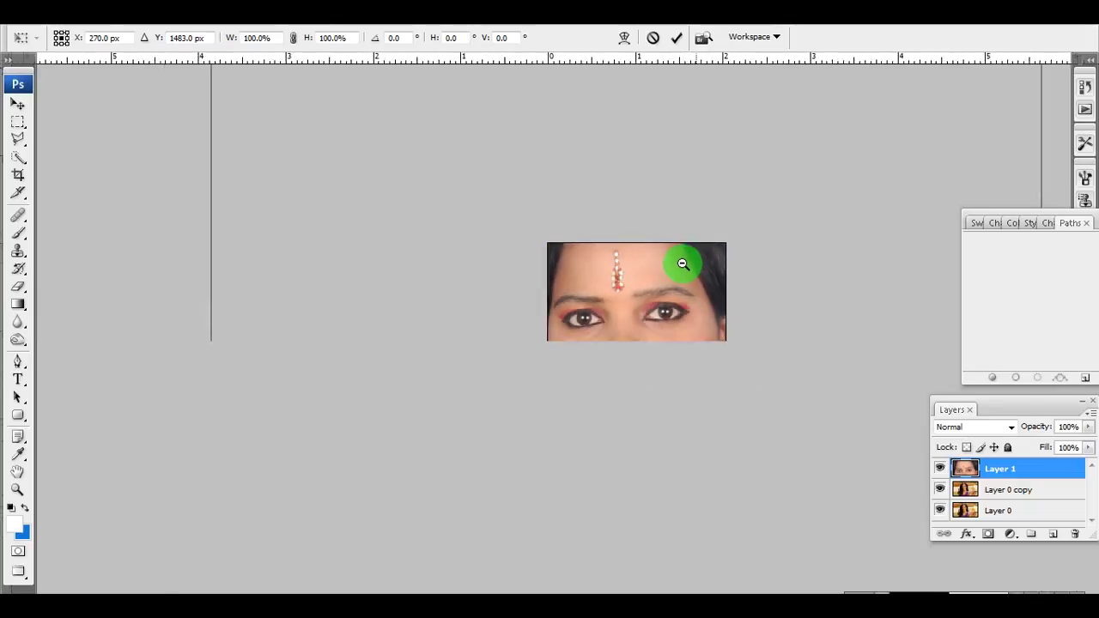
mouse_move(887, 129)
mouse_down()
mouse_move(660, 412)
mouse_move(657, 286)
mouse_up()
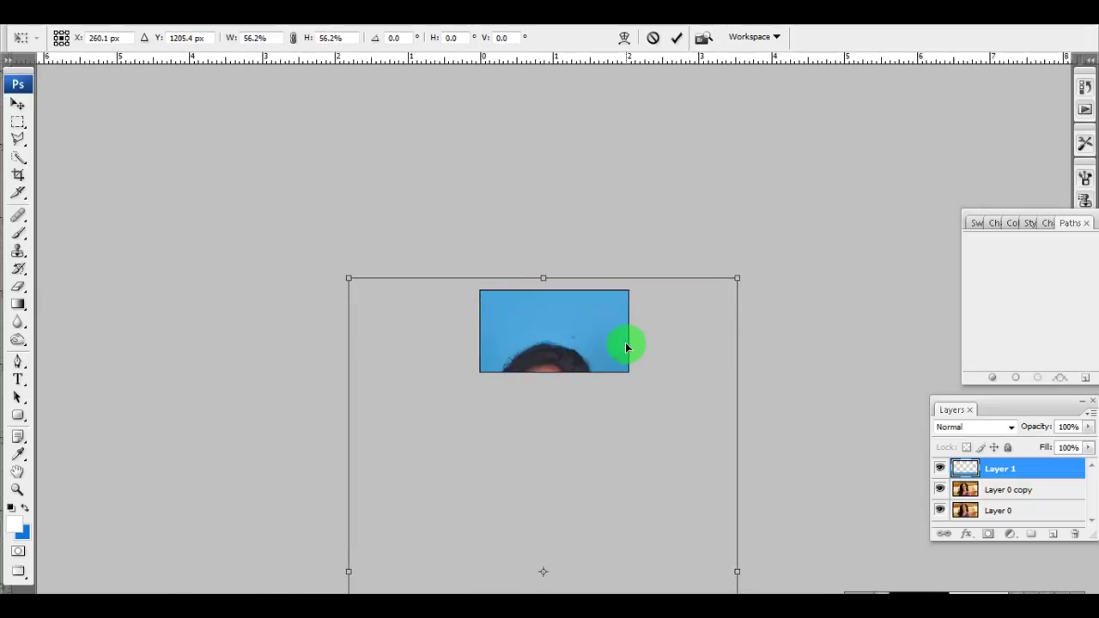
drag(743, 229, 682, 314)
mouse_move(636, 365)
mouse_down()
mouse_move(598, 343)
mouse_move(607, 311)
mouse_up()
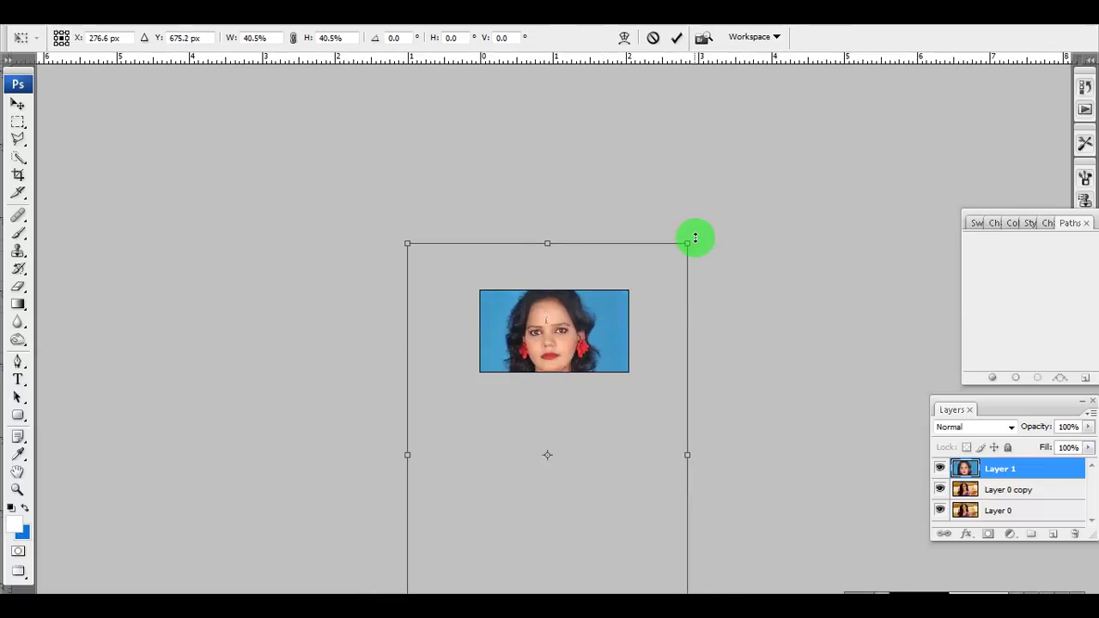
drag(686, 244, 684, 255)
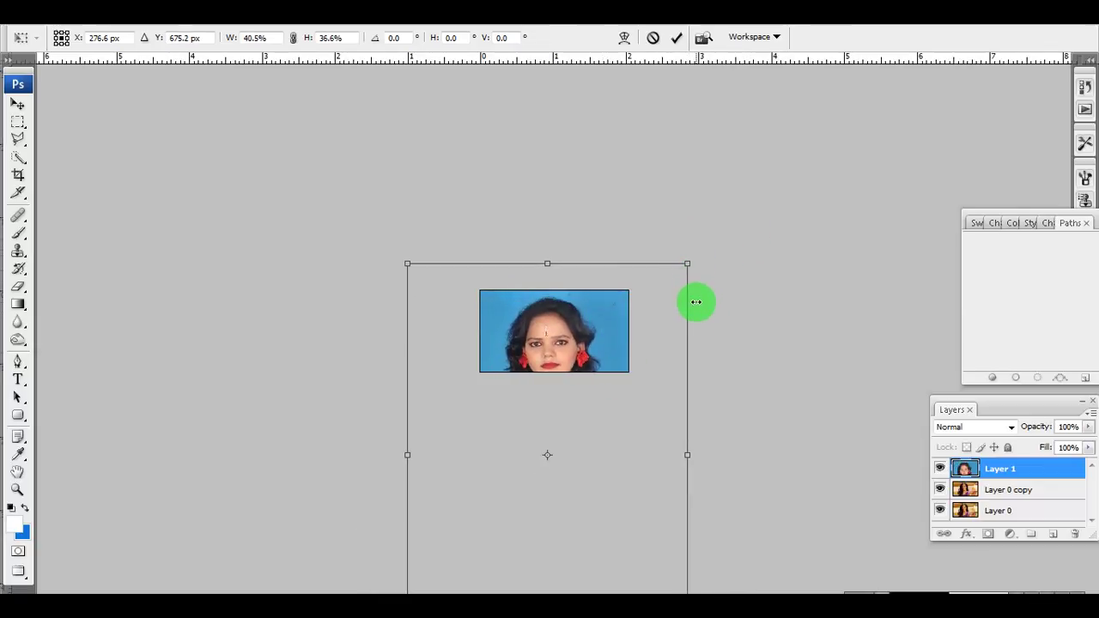
key(Return)
Step: Rescale the blue-background portrait layer to 26.1% and commit the transform
key(ctrl+t)
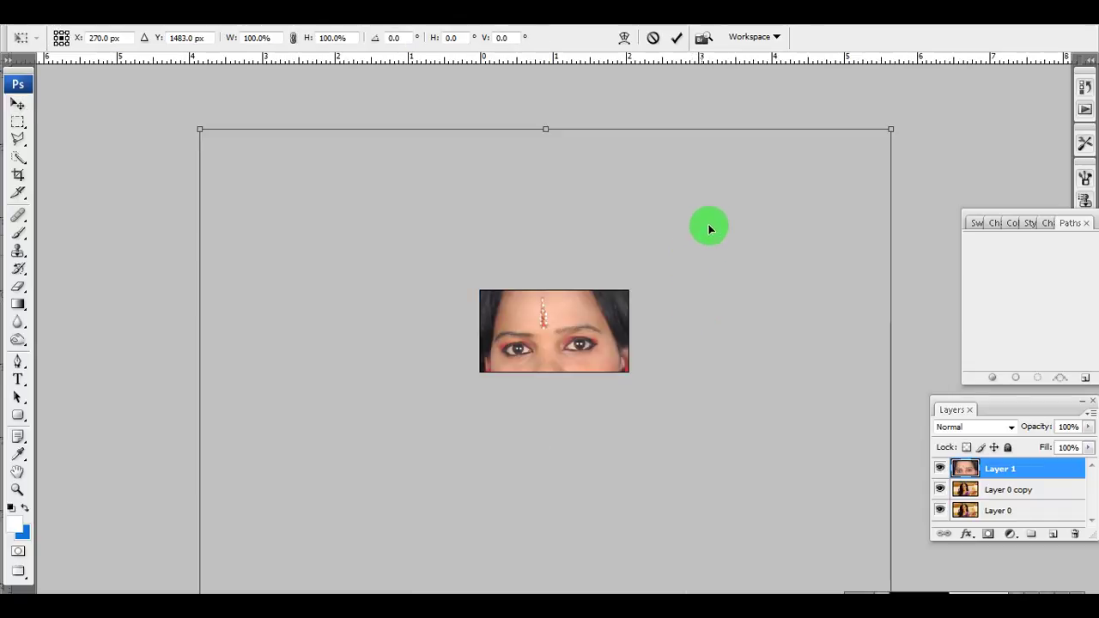
drag(890, 129, 655, 481)
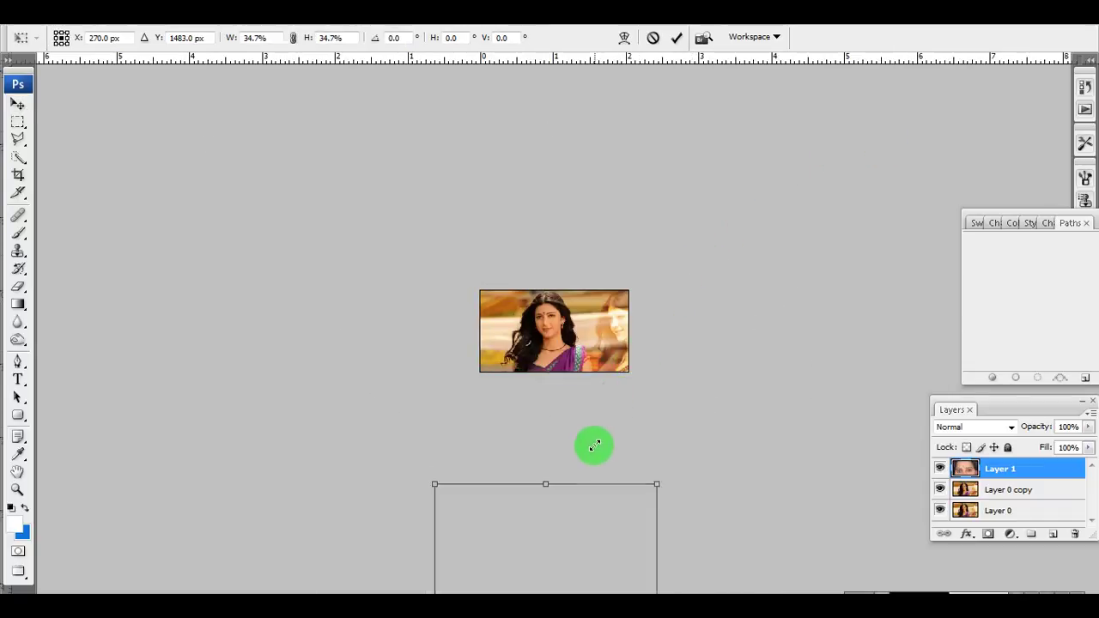
mouse_move(613, 435)
mouse_down()
mouse_move(611, 279)
mouse_move(591, 311)
mouse_up()
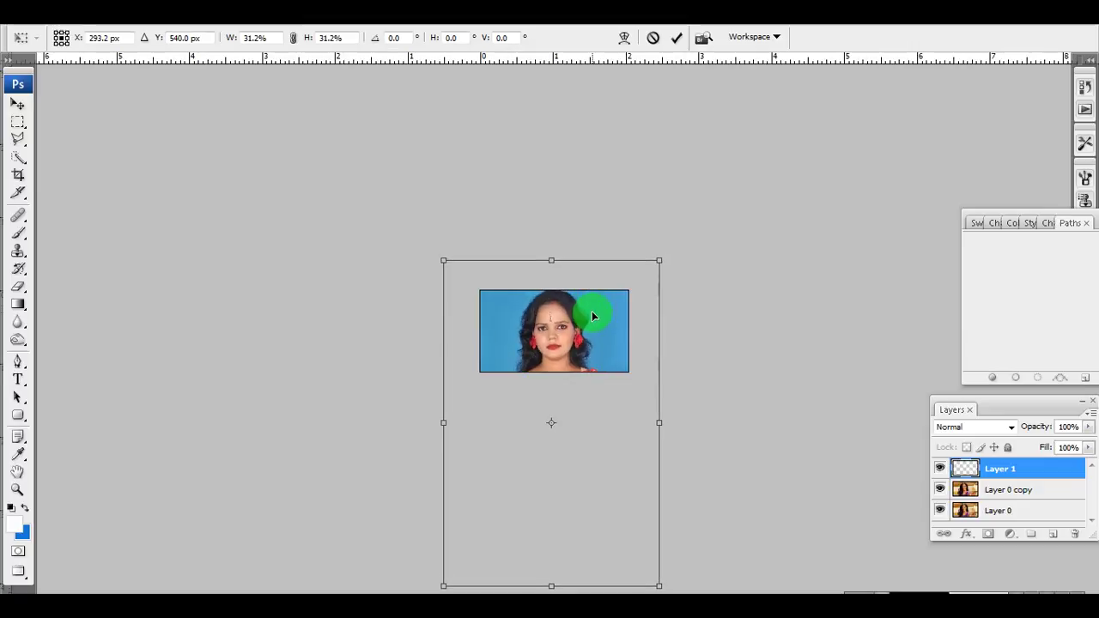
drag(656, 265, 642, 287)
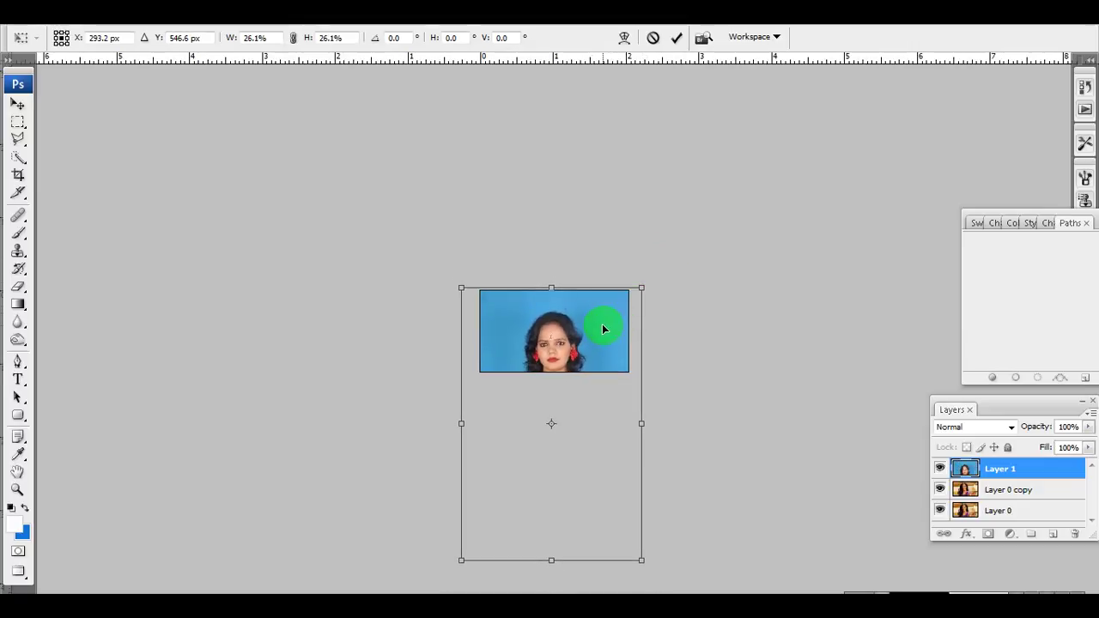
double_click(563, 335)
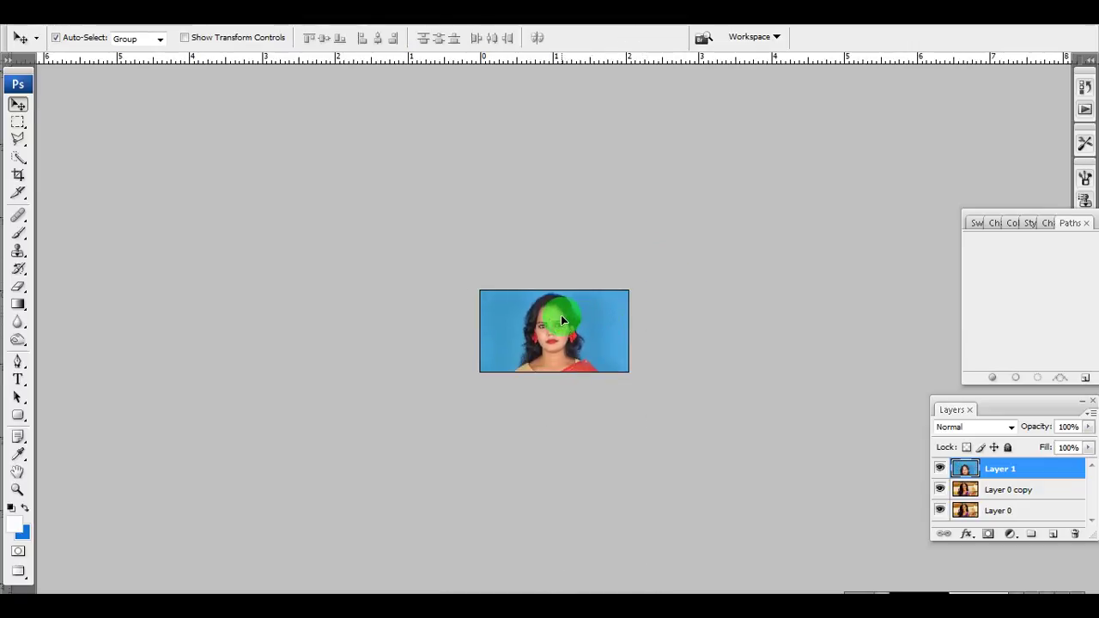
key(m)
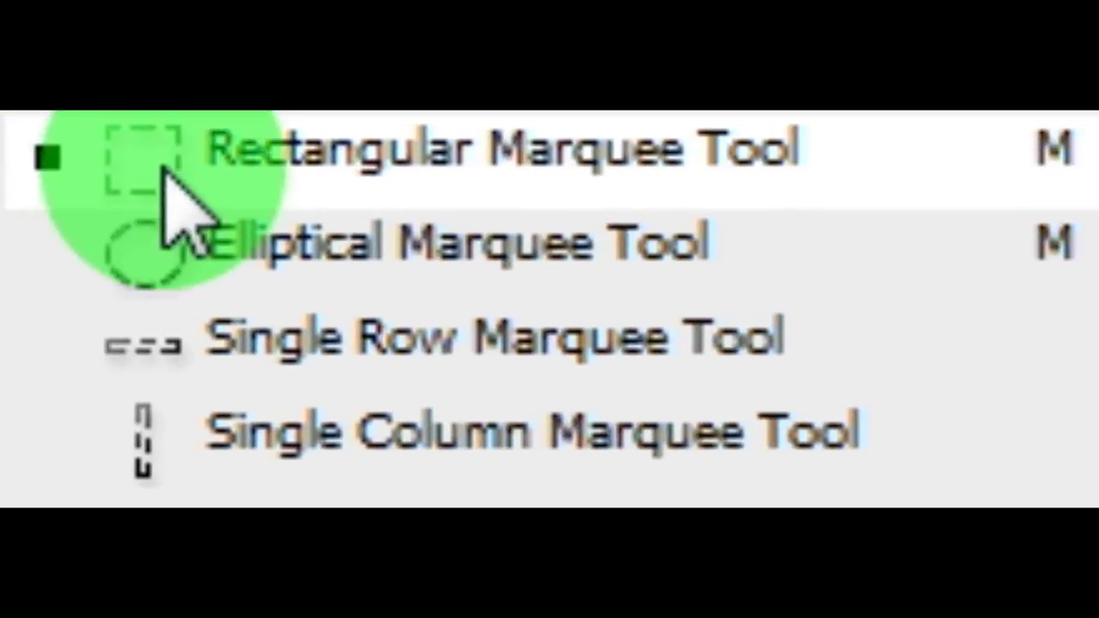
Step: Copy an oval selection of the woman's face and paste it as Layer 2
drag(17, 125, 43, 142)
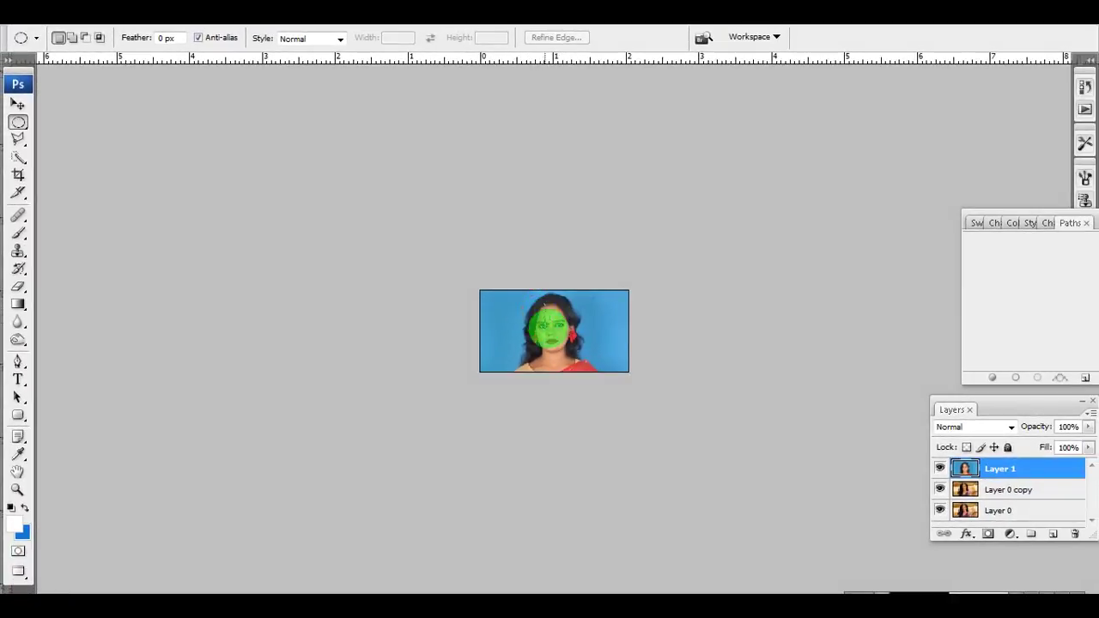
drag(595, 378, 522, 295)
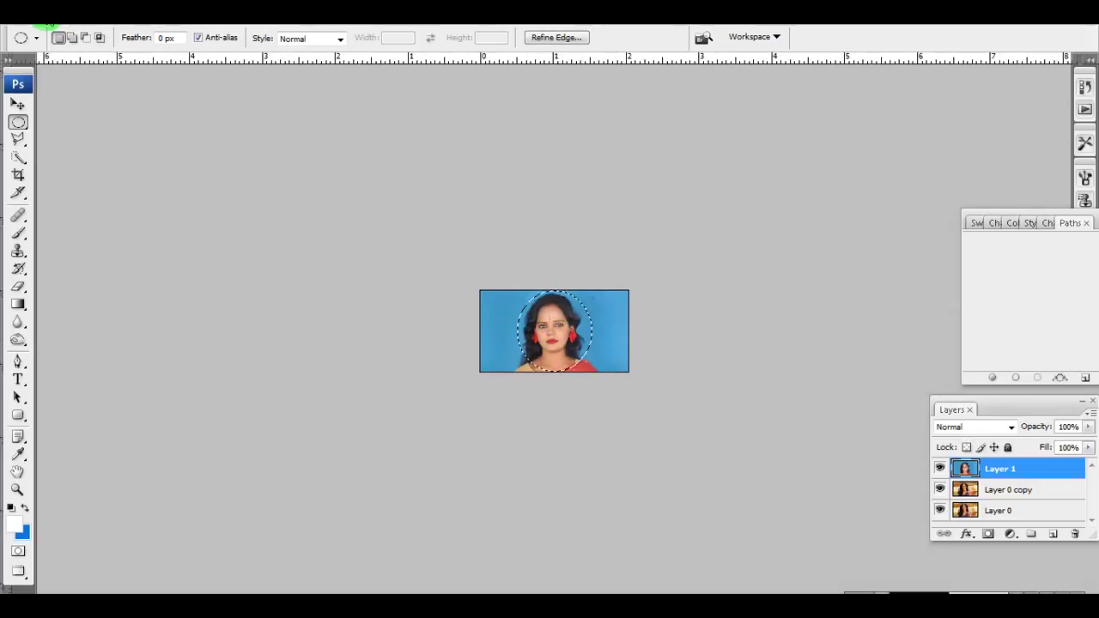
click(50, 24)
click(71, 133)
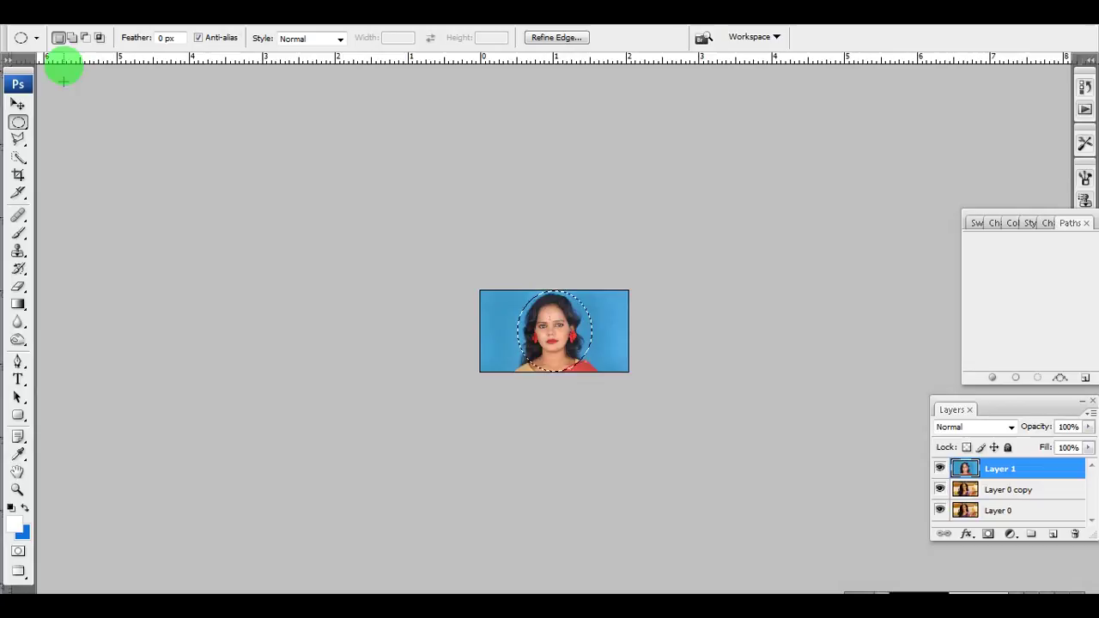
click(49, 24)
click(64, 153)
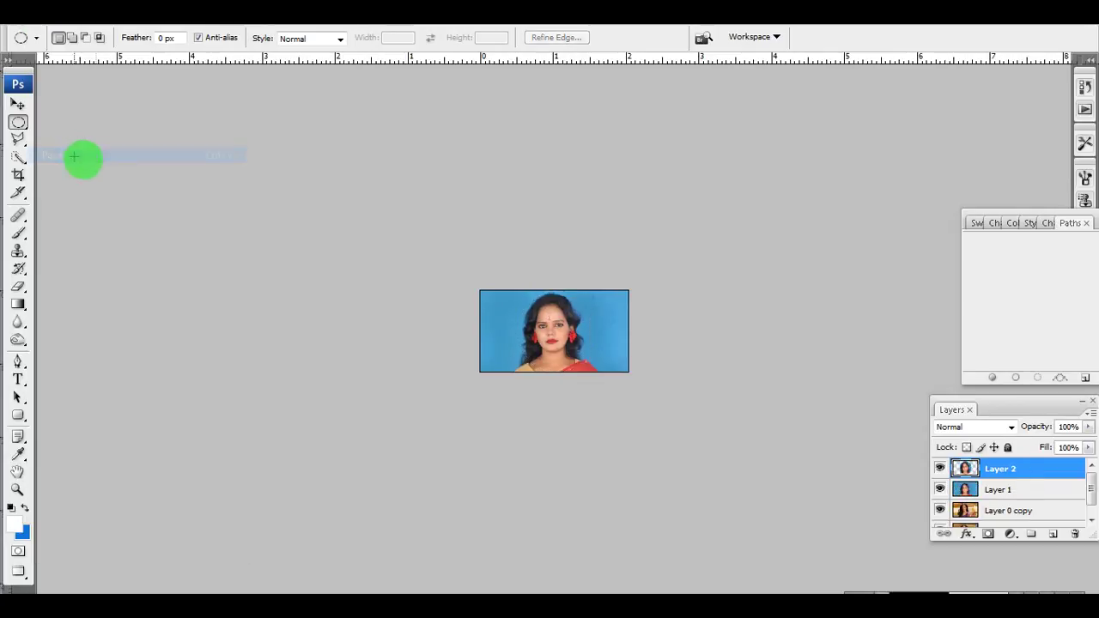
click(16, 106)
click(996, 489)
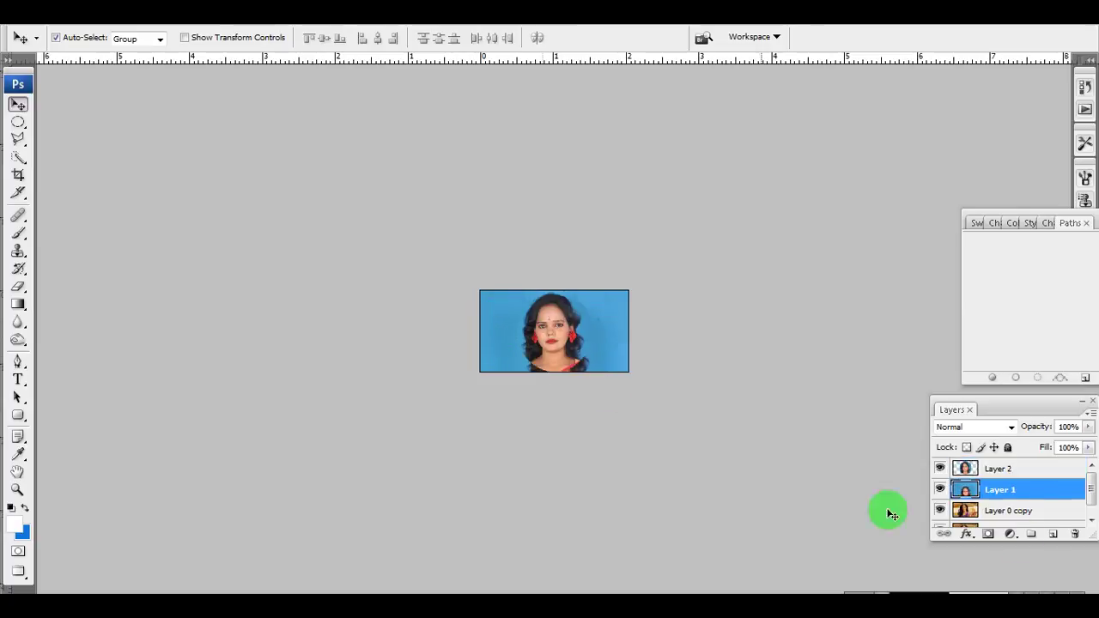
Step: Delete Layer 1 and move Layer 0 copy above Layer 2, checking the face up close
click(1073, 533)
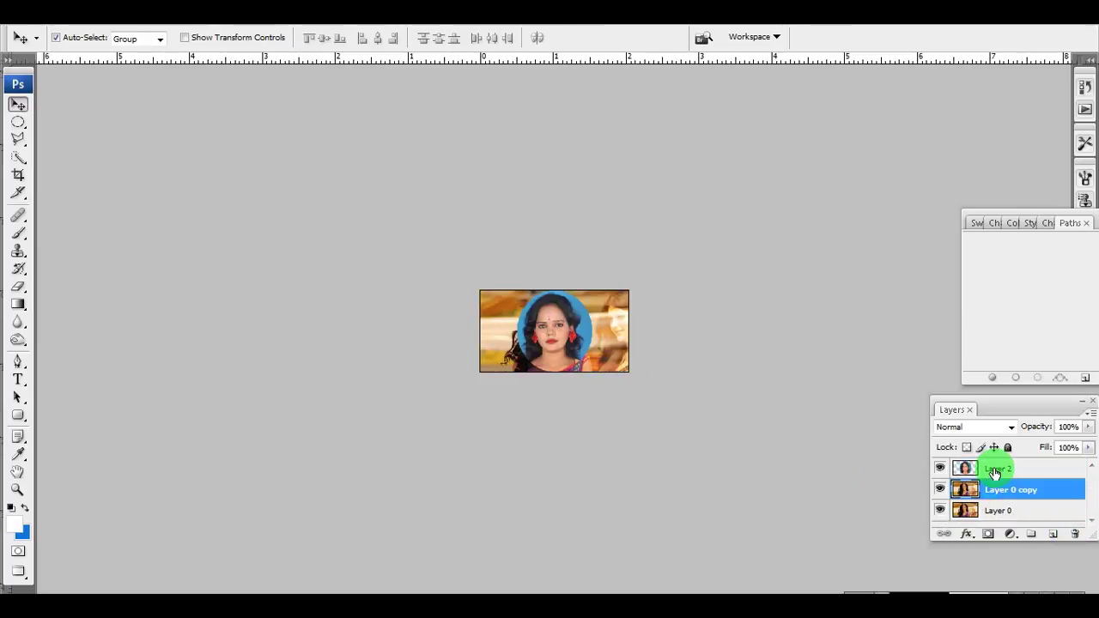
drag(996, 489, 995, 468)
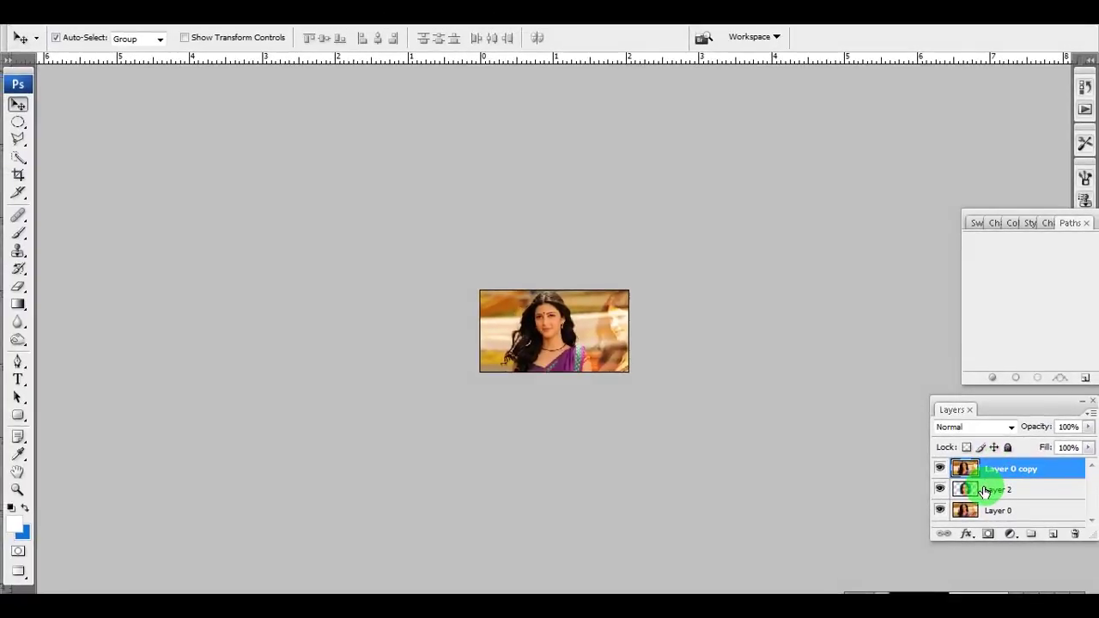
click(577, 369)
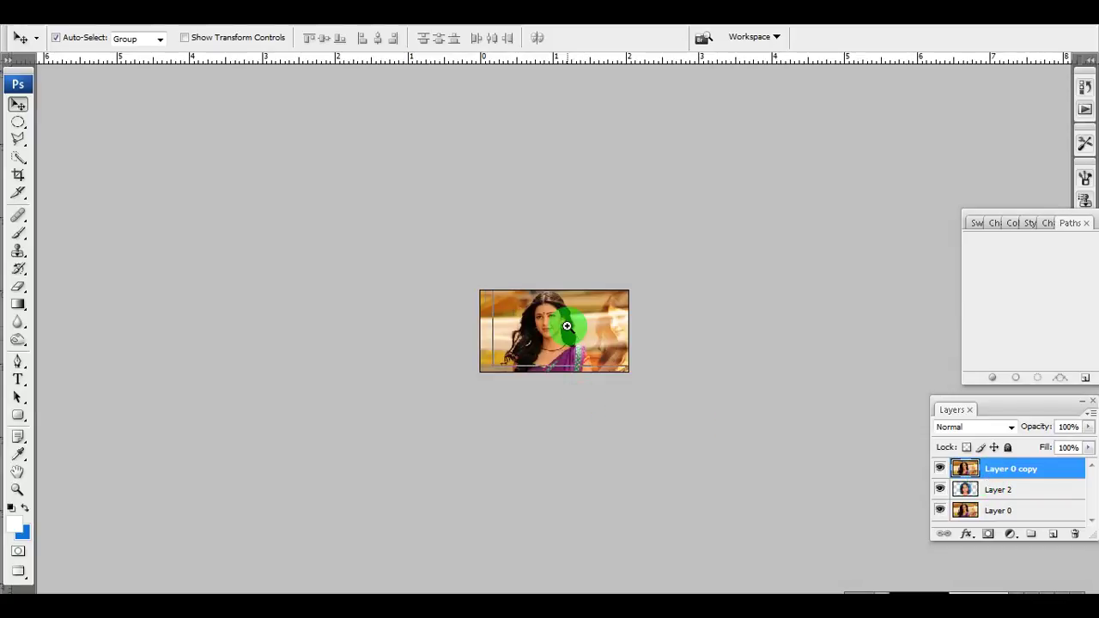
drag(566, 326, 550, 340)
click(550, 331)
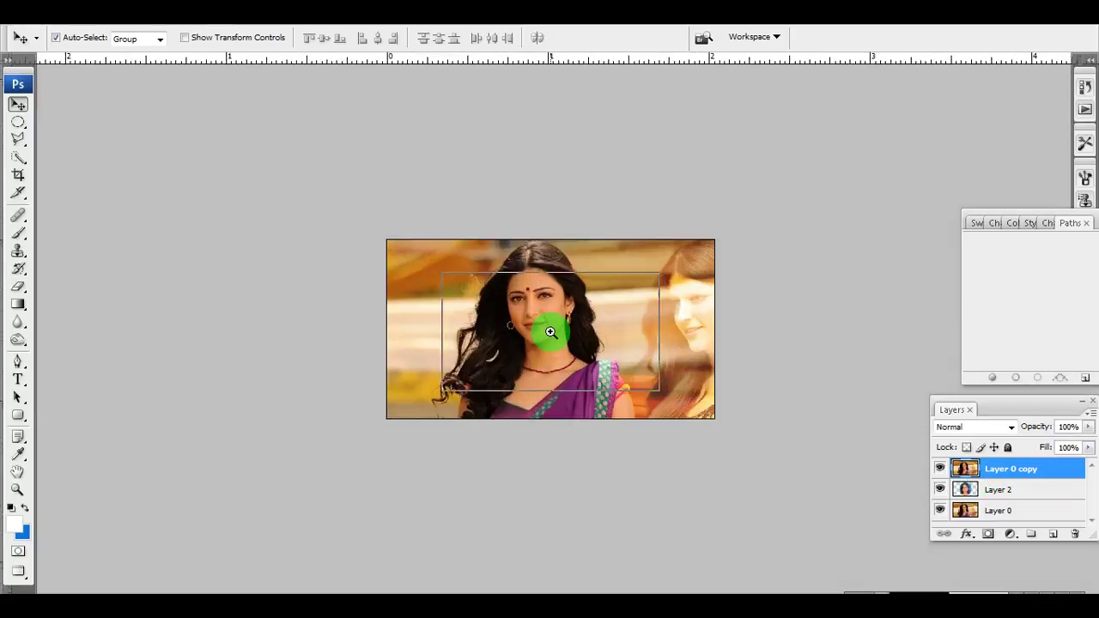
click(542, 320)
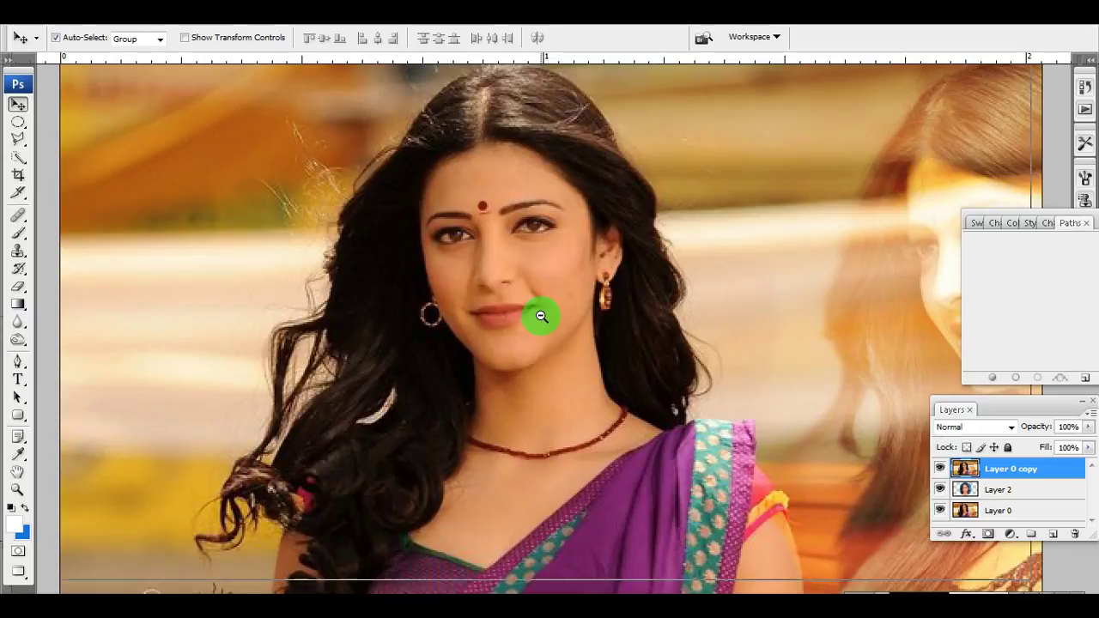
alt+click(541, 317)
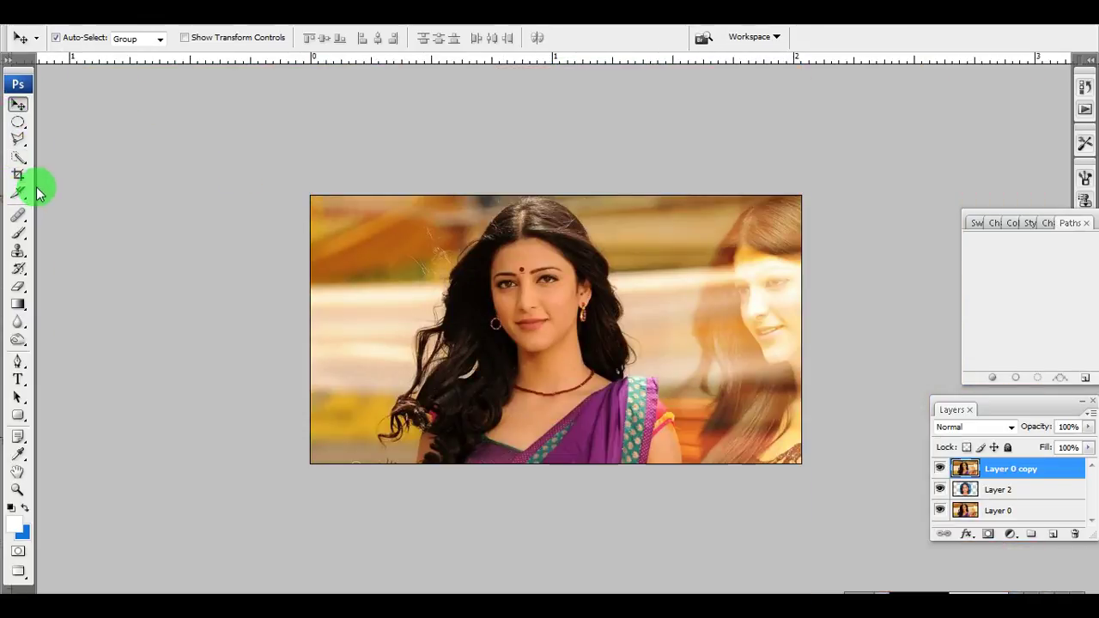
Step: Open the Image Size settings and cancel without changes
click(40, 17)
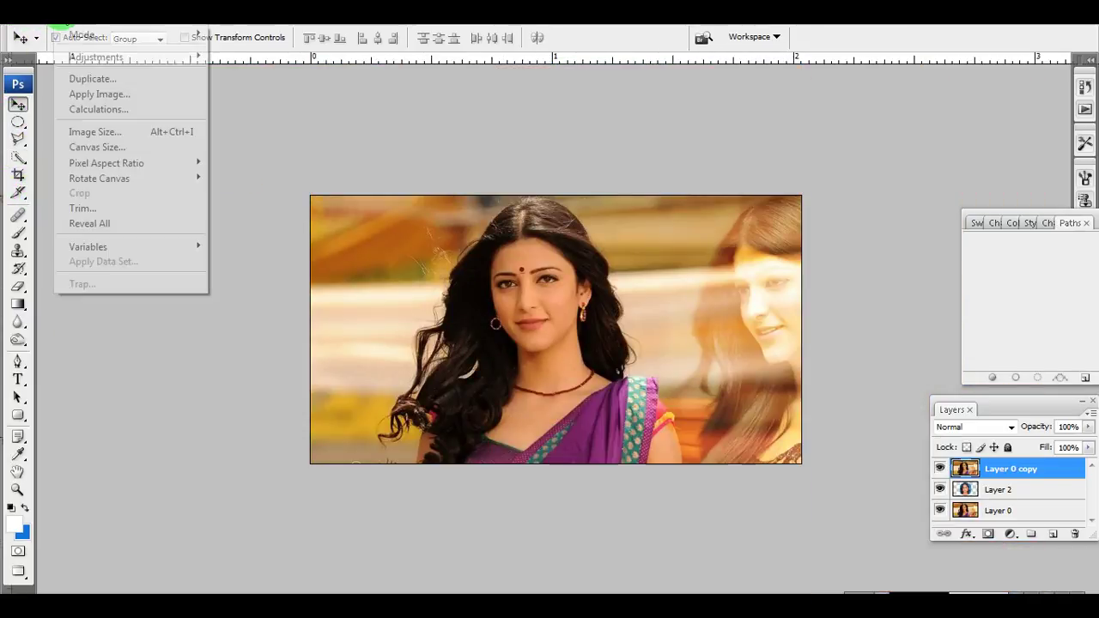
click(97, 133)
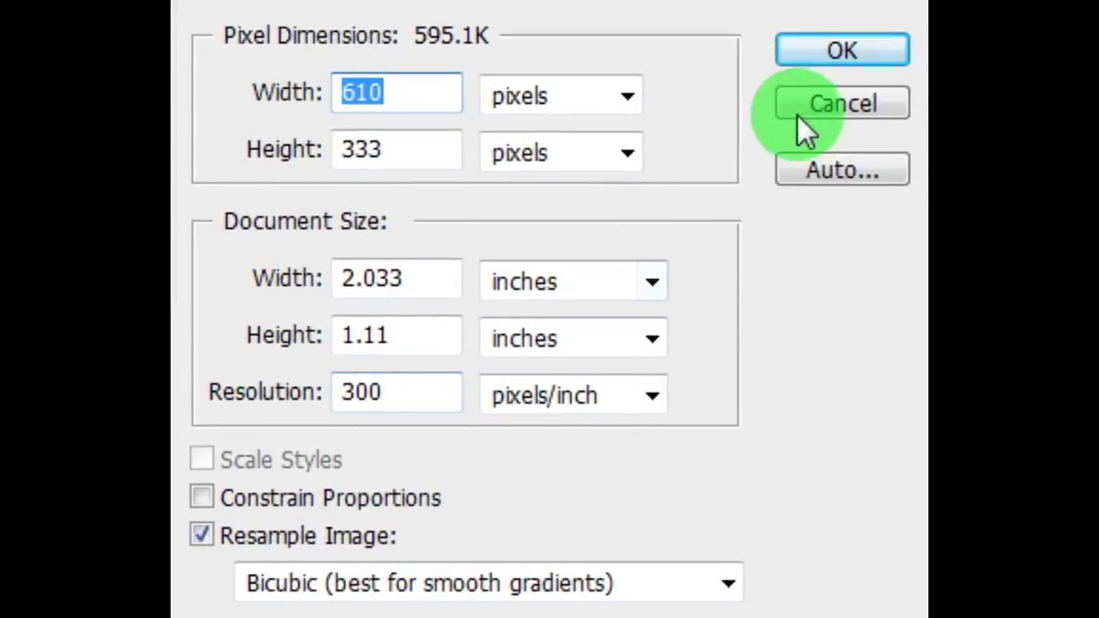
click(802, 110)
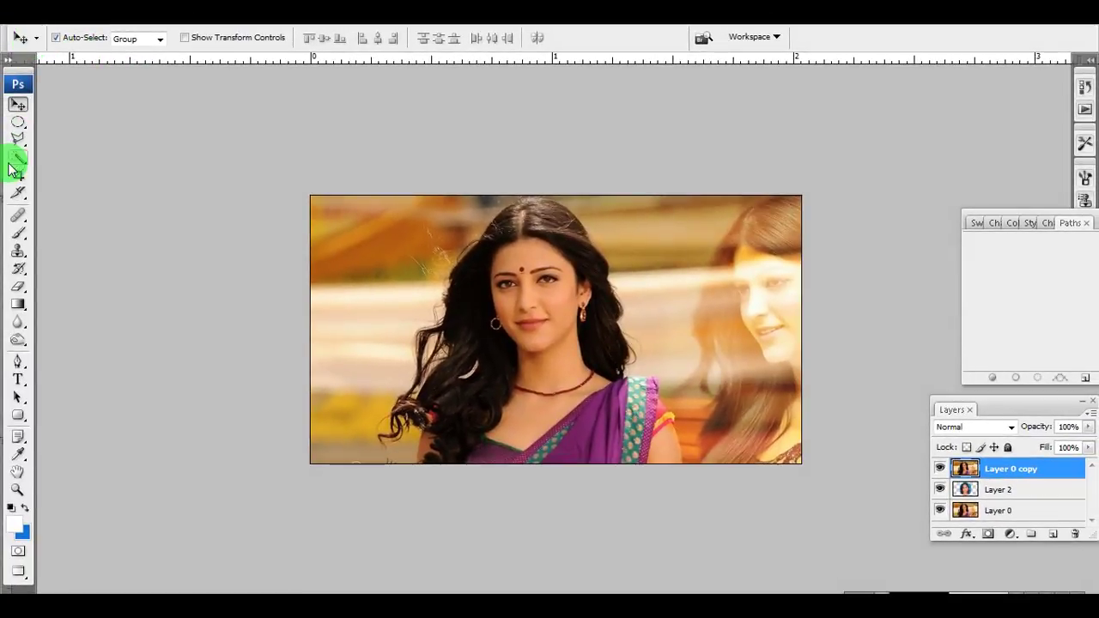
Step: Crop the photo to a 6 × 4 inch frame around the actress
click(18, 175)
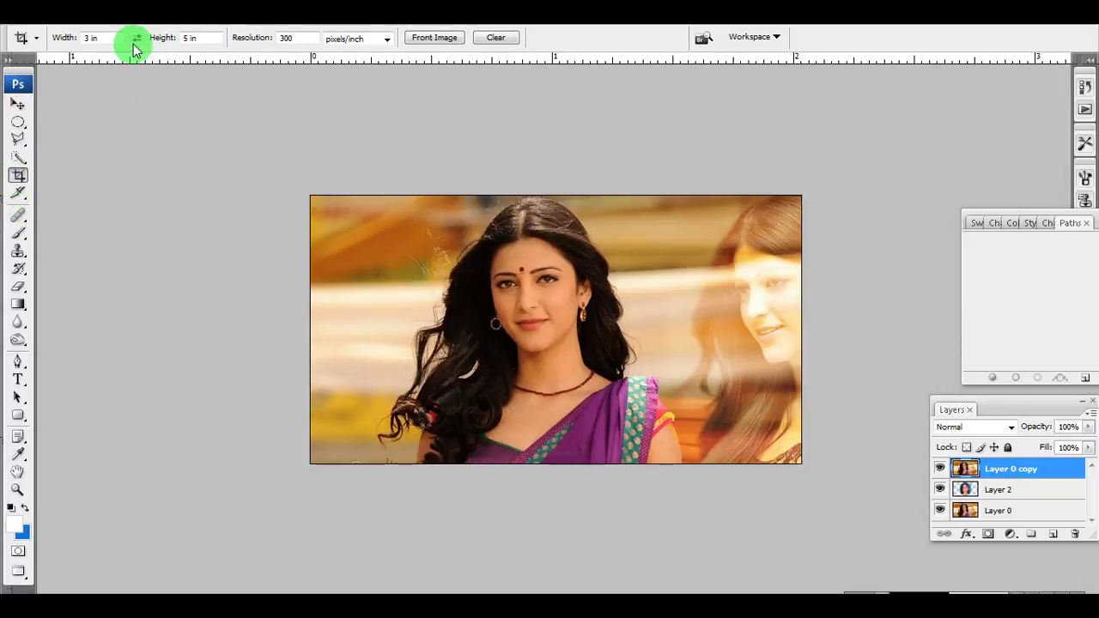
click(35, 37)
click(77, 62)
click(137, 37)
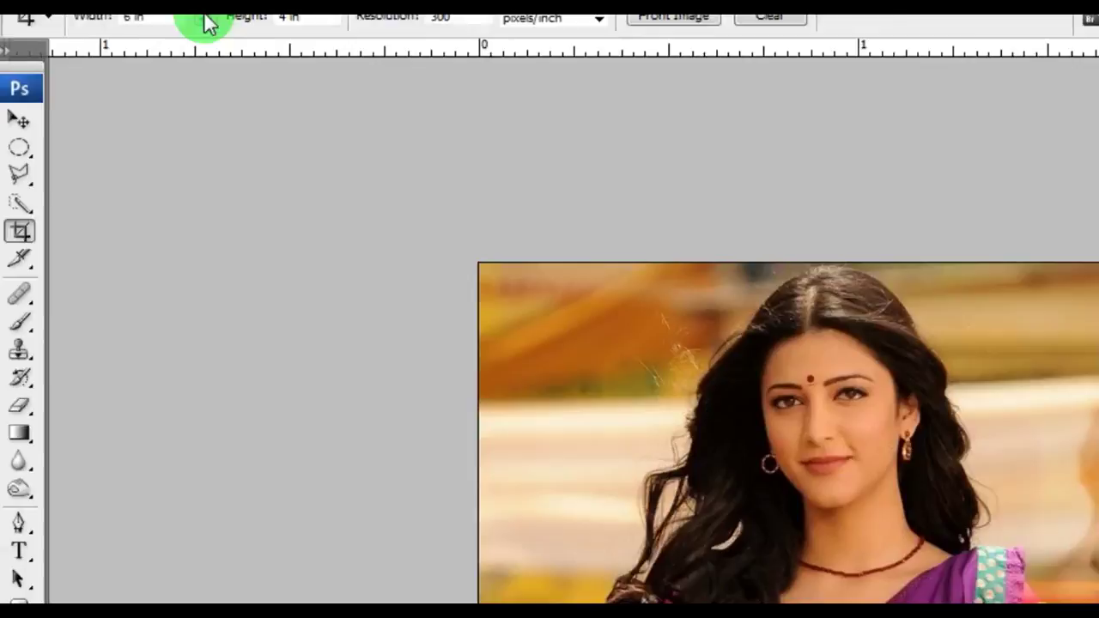
drag(310, 196, 833, 518)
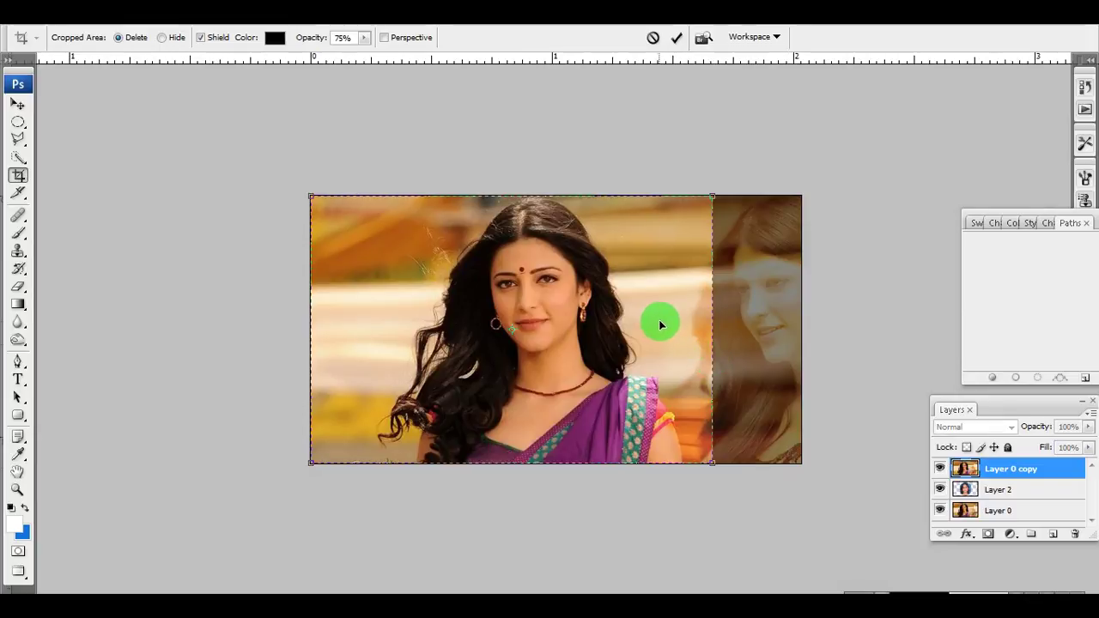
right_click(654, 283)
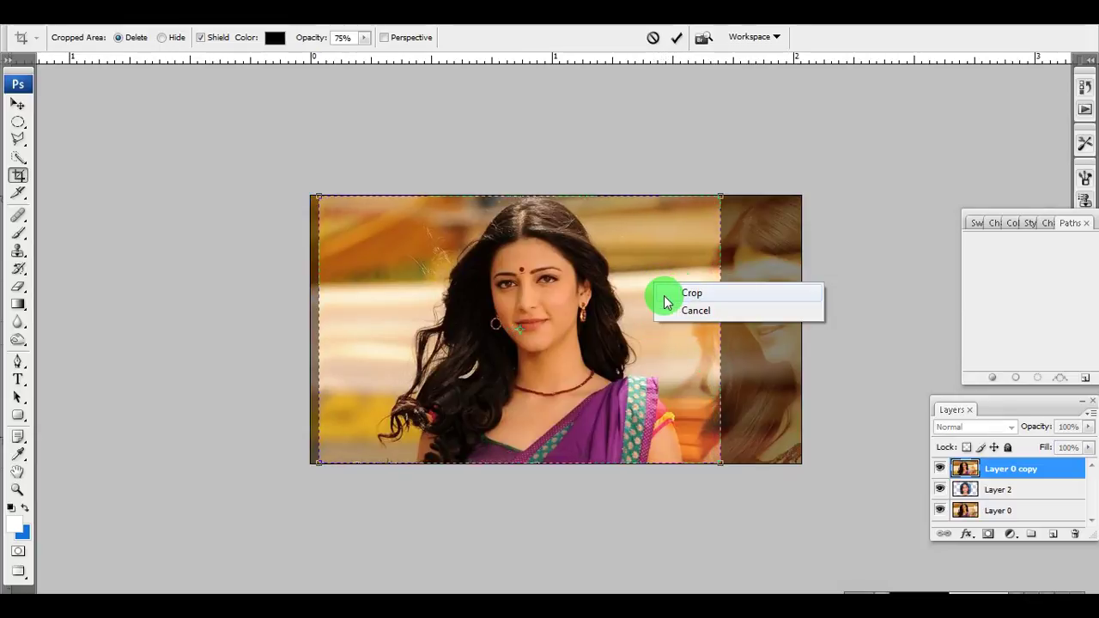
right_click(666, 280)
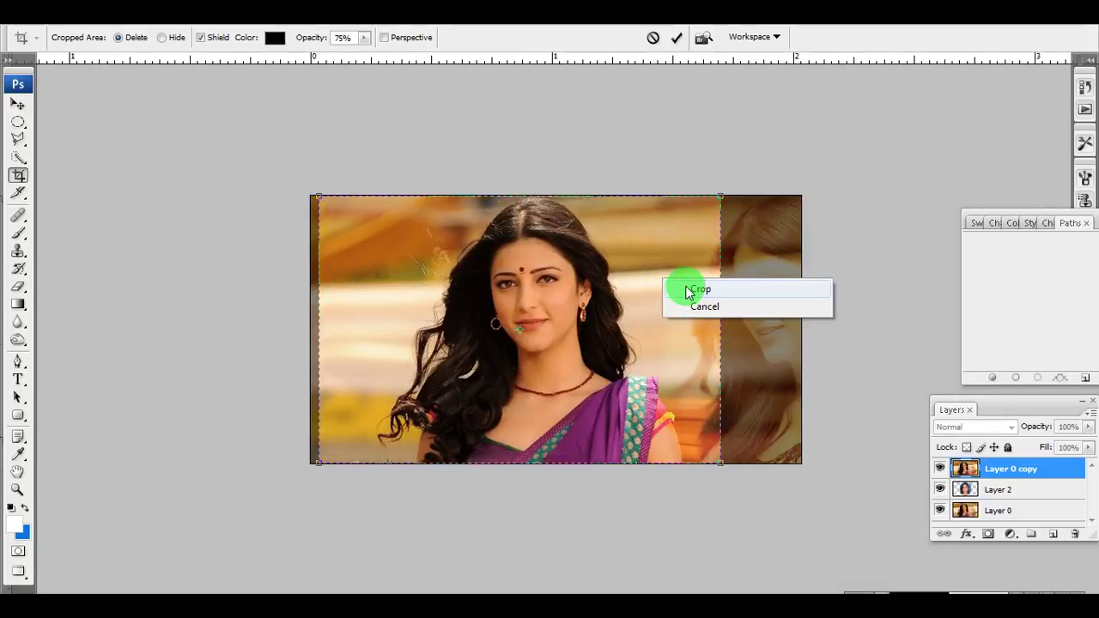
click(695, 291)
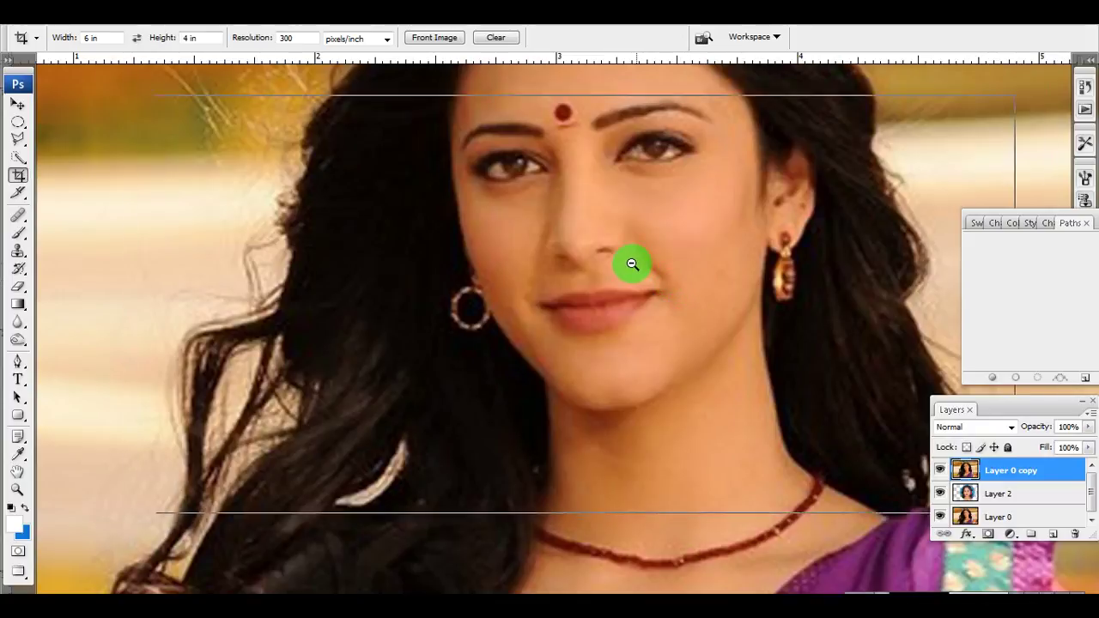
Step: Zoom in on the actress's face and select the Eraser tool
key(ctrl+minus)
key(ctrl+minus)
key(ctrl+plus)
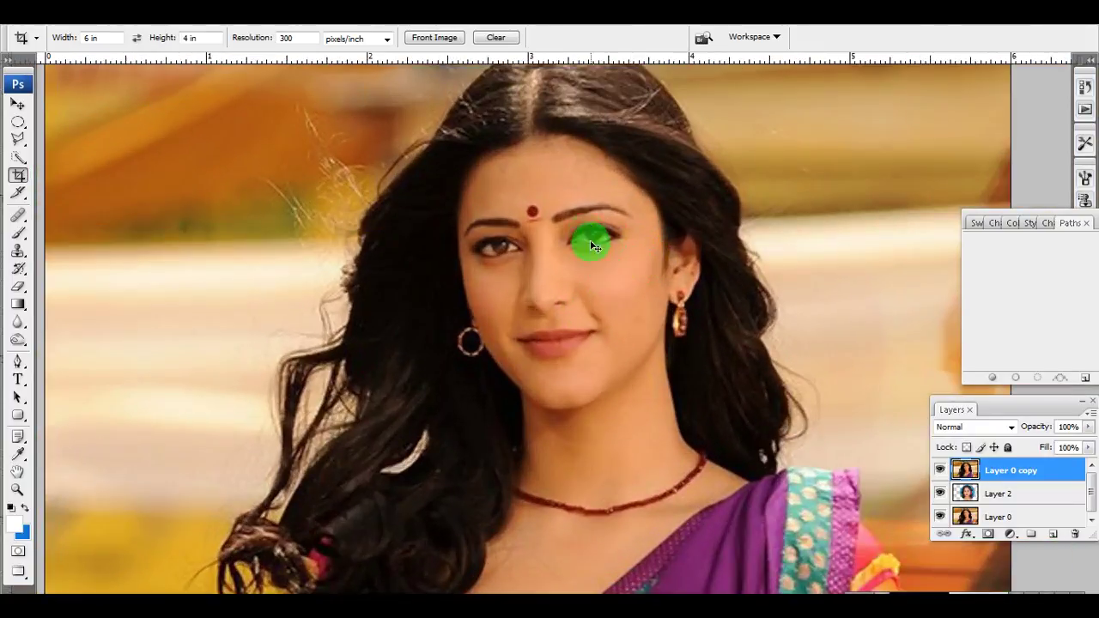
right_click(609, 242)
key(Escape)
click(17, 158)
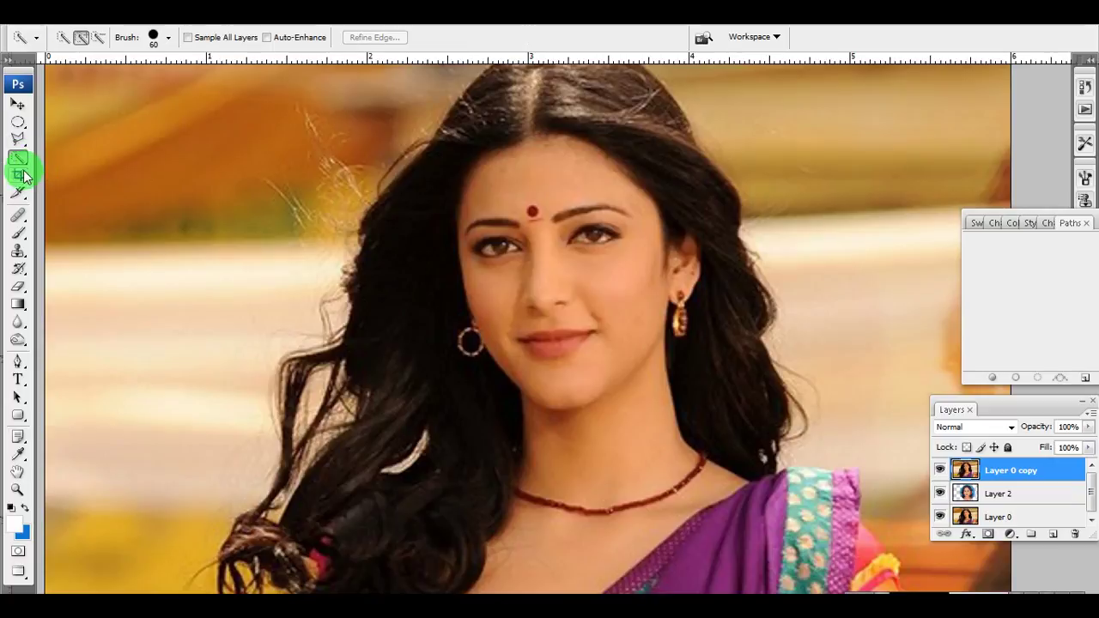
click(17, 290)
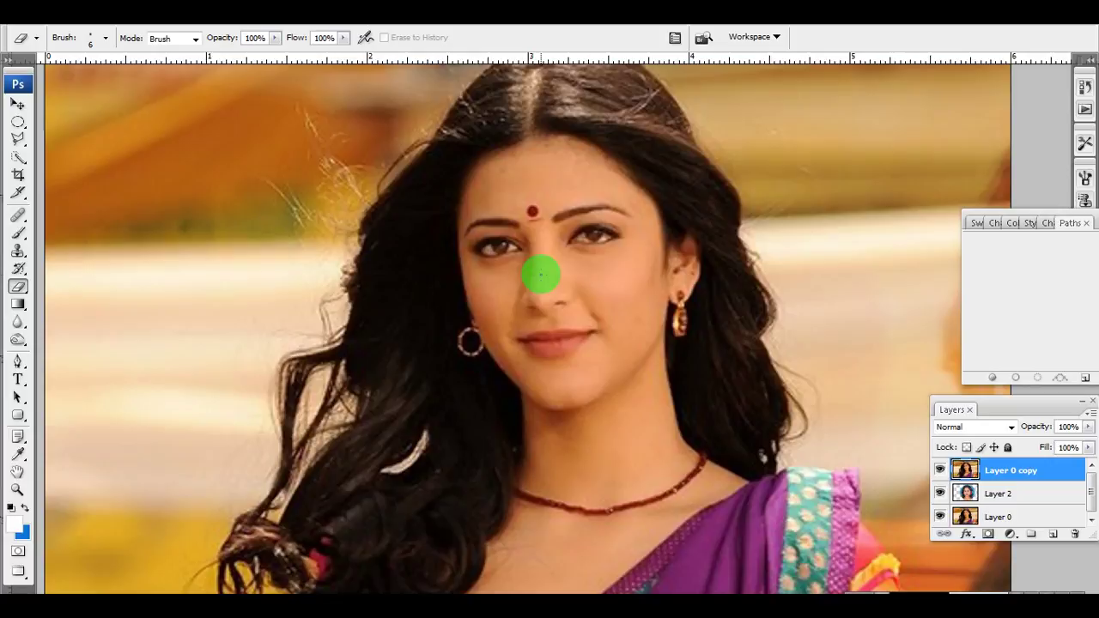
Step: Set the eraser to 100 px and erase a soft patch over the nose bridge
right_click(541, 275)
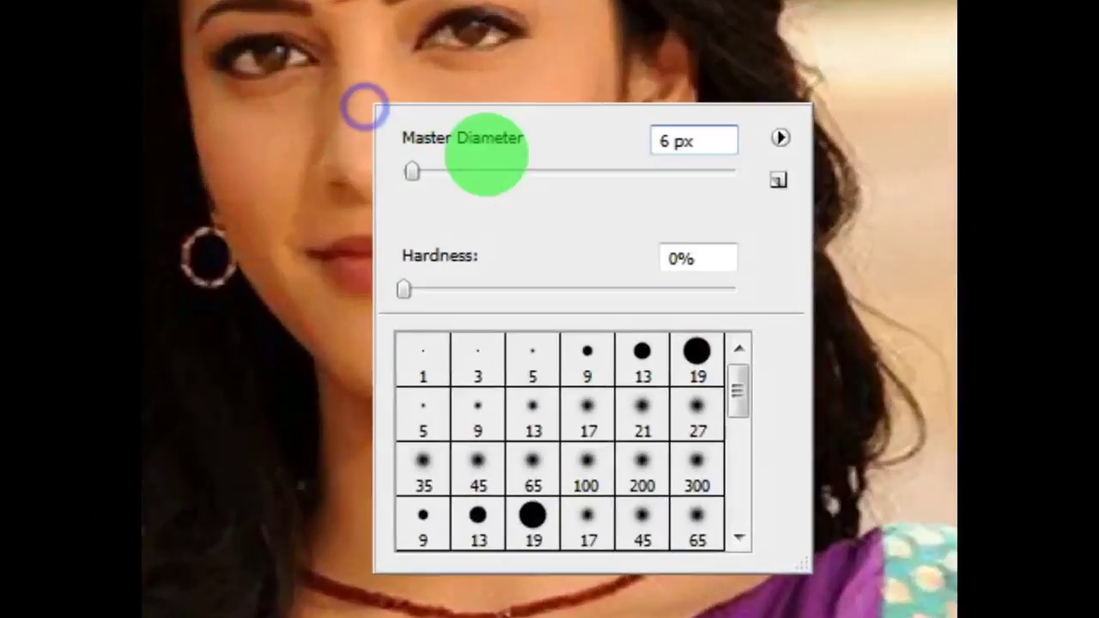
drag(572, 300, 650, 300)
key(Return)
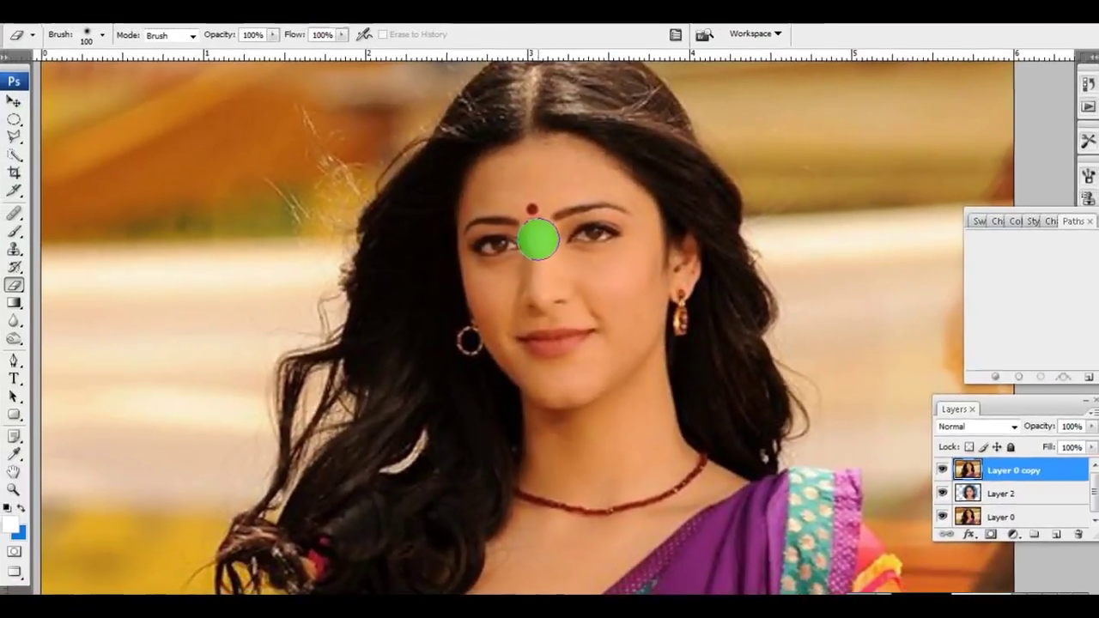
drag(534, 237, 573, 268)
Step: Re-enter the eraser diameter, dismissing the pixel range error
right_click(571, 263)
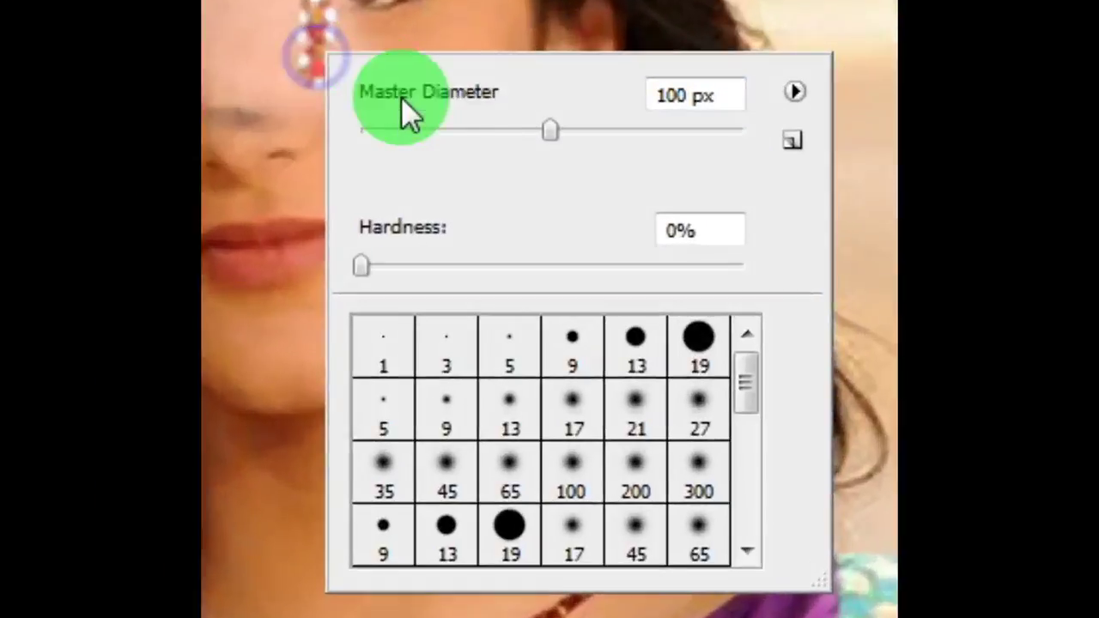
key(BackSpace)
key(Return)
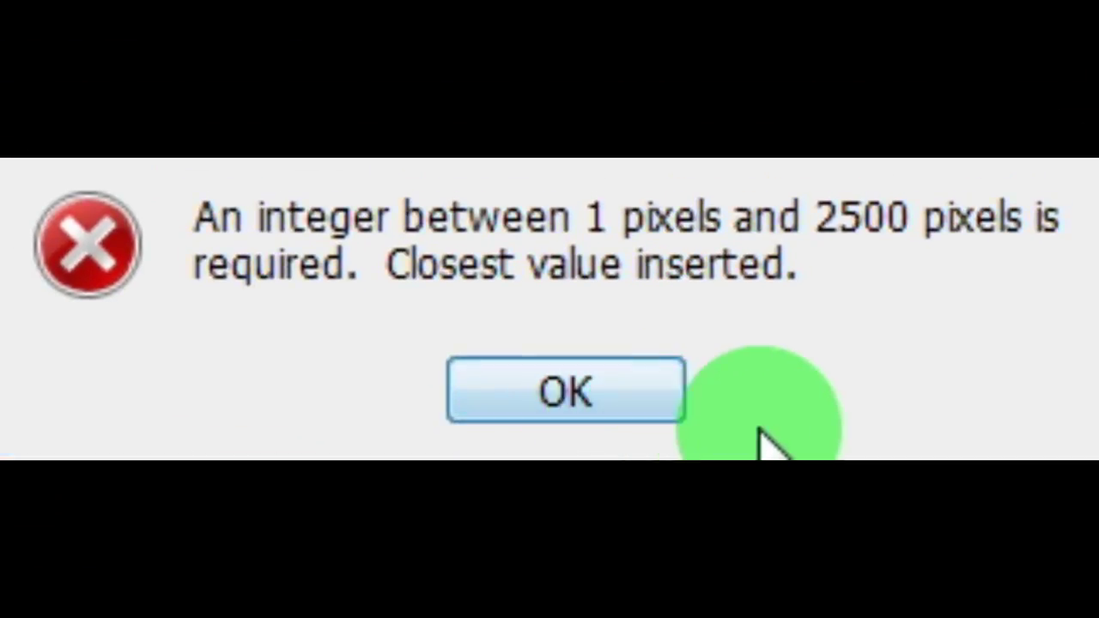
key(Return)
key(Return)
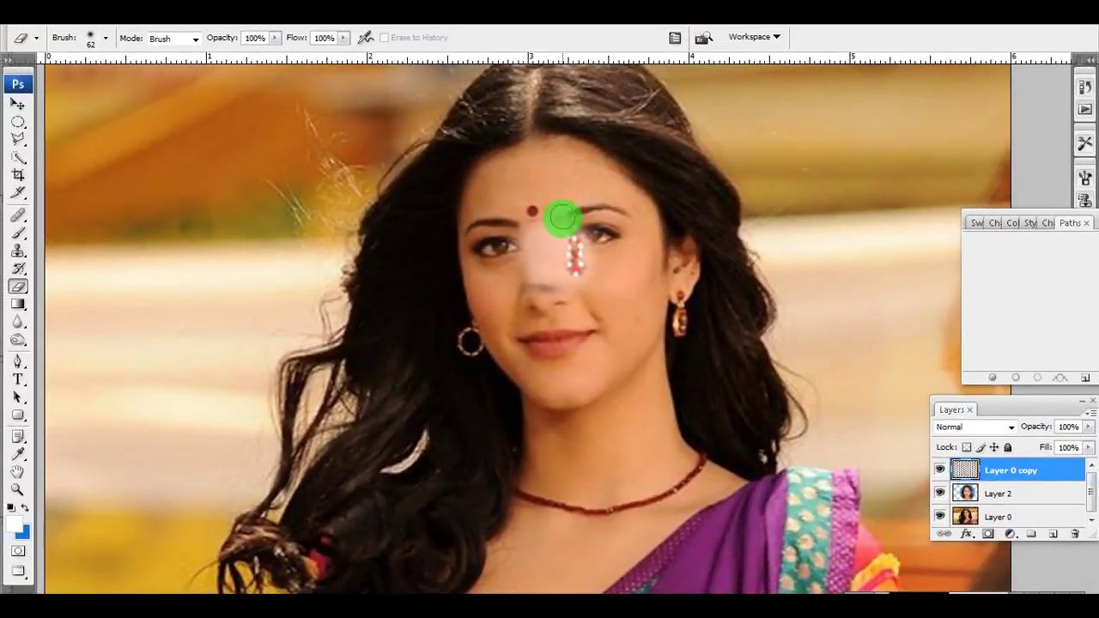
click(19, 137)
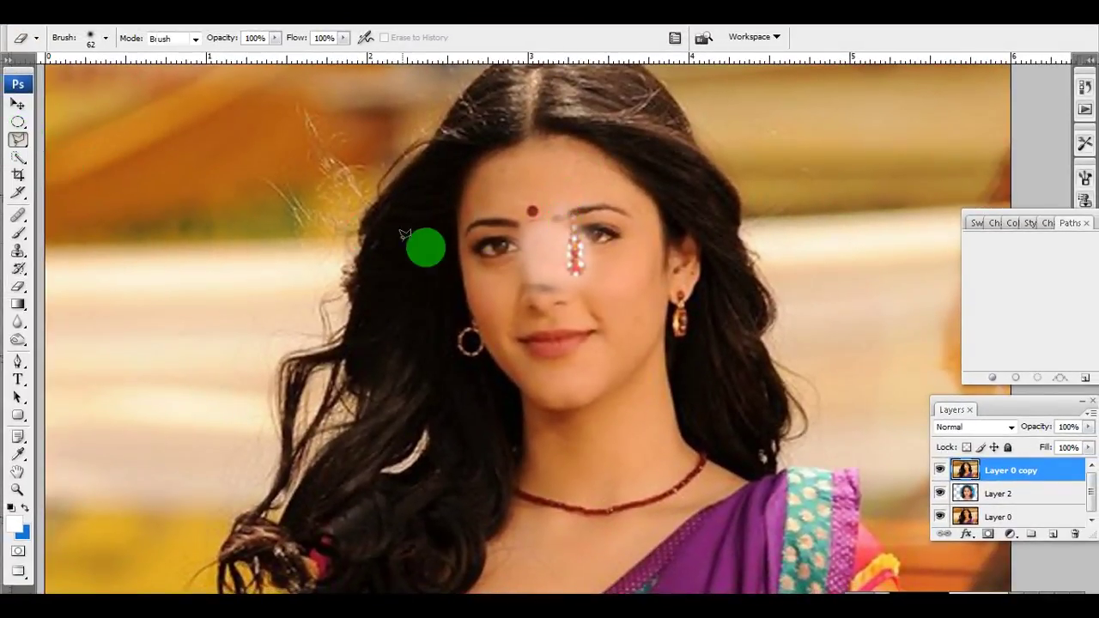
Step: Trace the actress's face with the Lasso and feather the selection by 2 pixels
scroll(532, 279, up, 1)
mouse_move(430, 290)
mouse_down()
mouse_move(415, 219)
mouse_move(449, 302)
mouse_up()
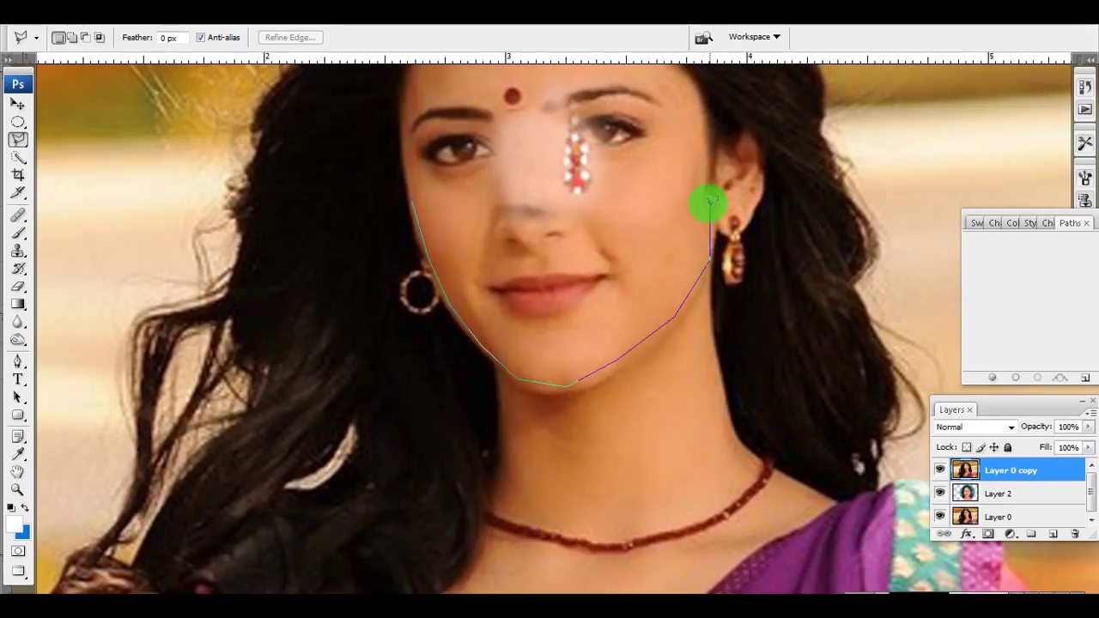
scroll(704, 138, up, 5)
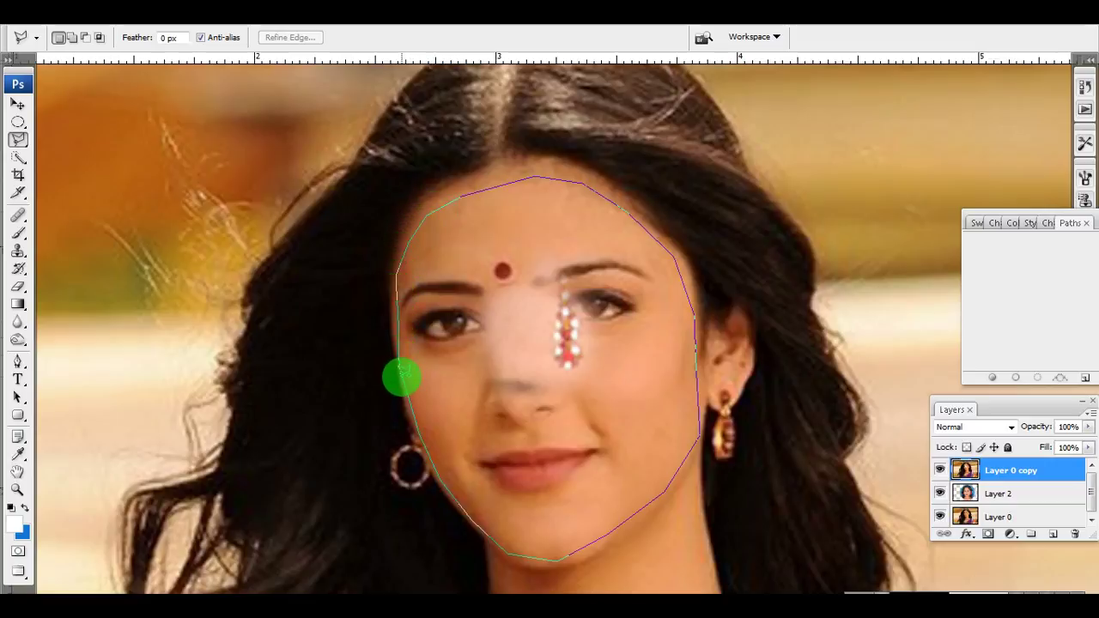
right_click(518, 308)
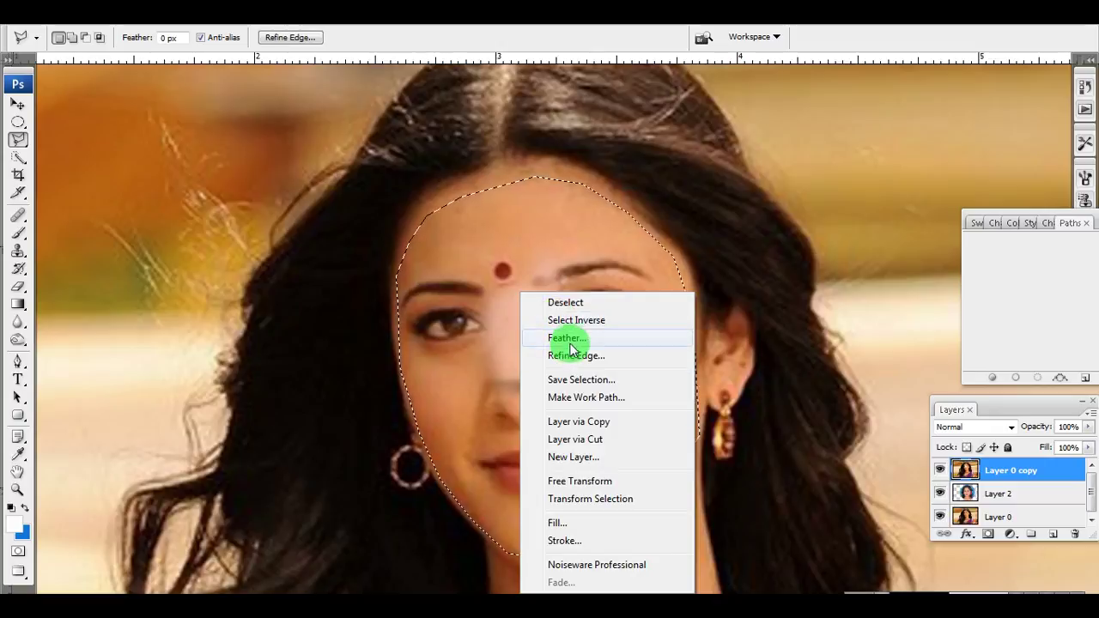
click(569, 353)
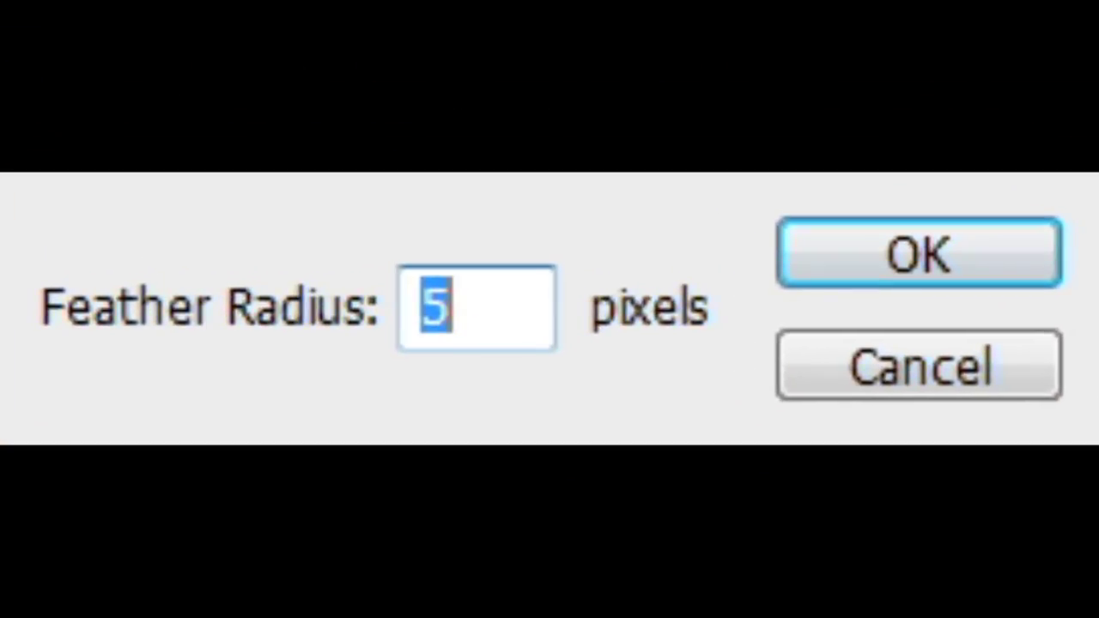
text(2)
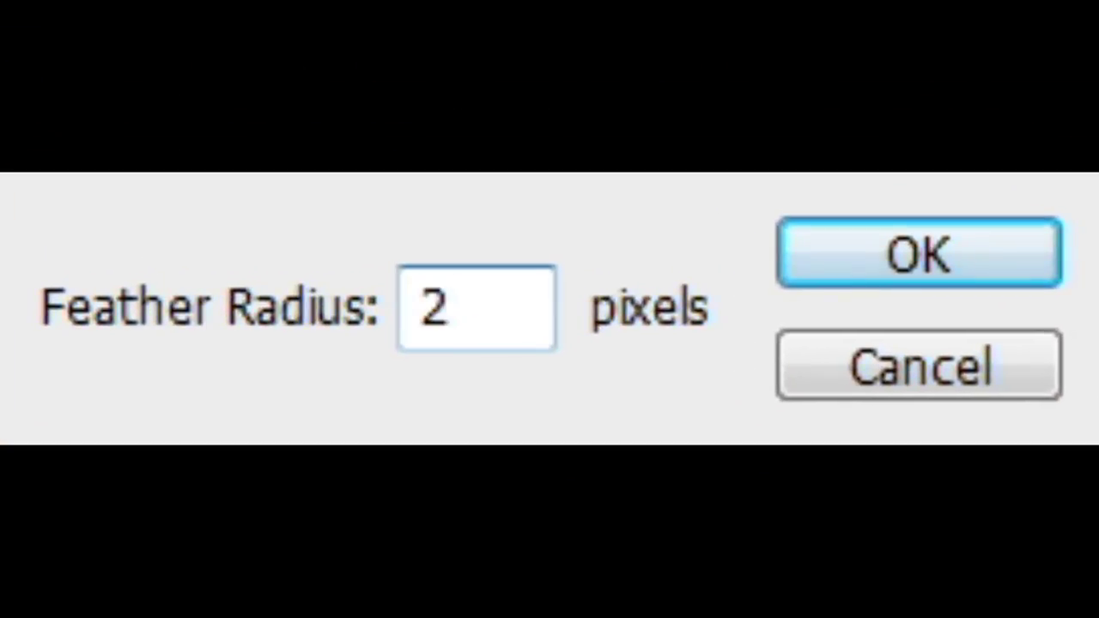
key(Return)
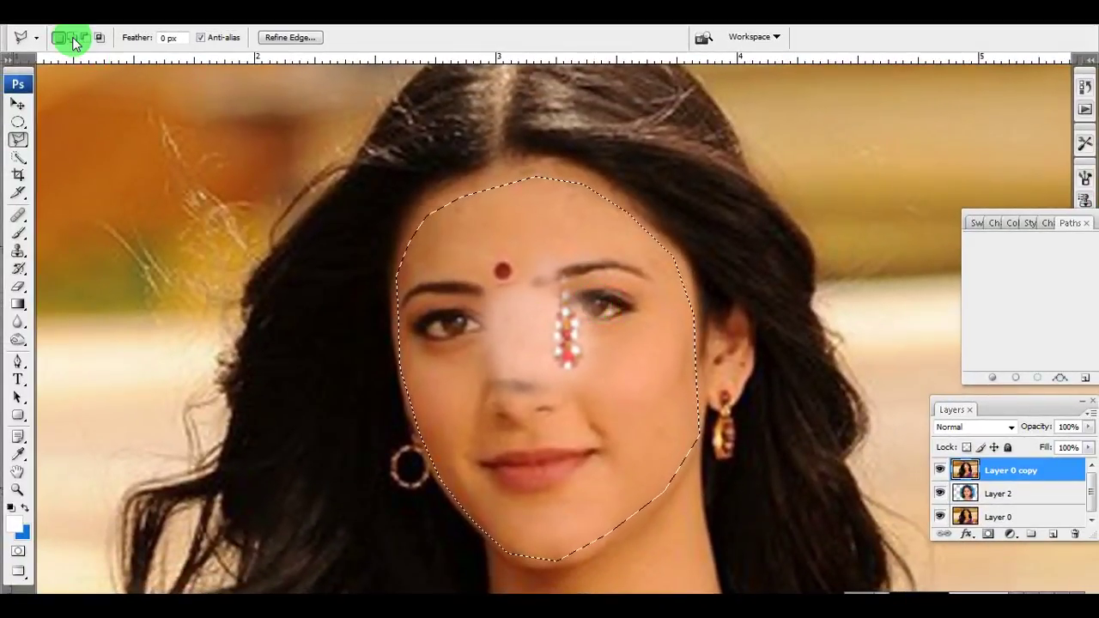
Step: Paste the other woman's face into the feathered face selection
click(36, 26)
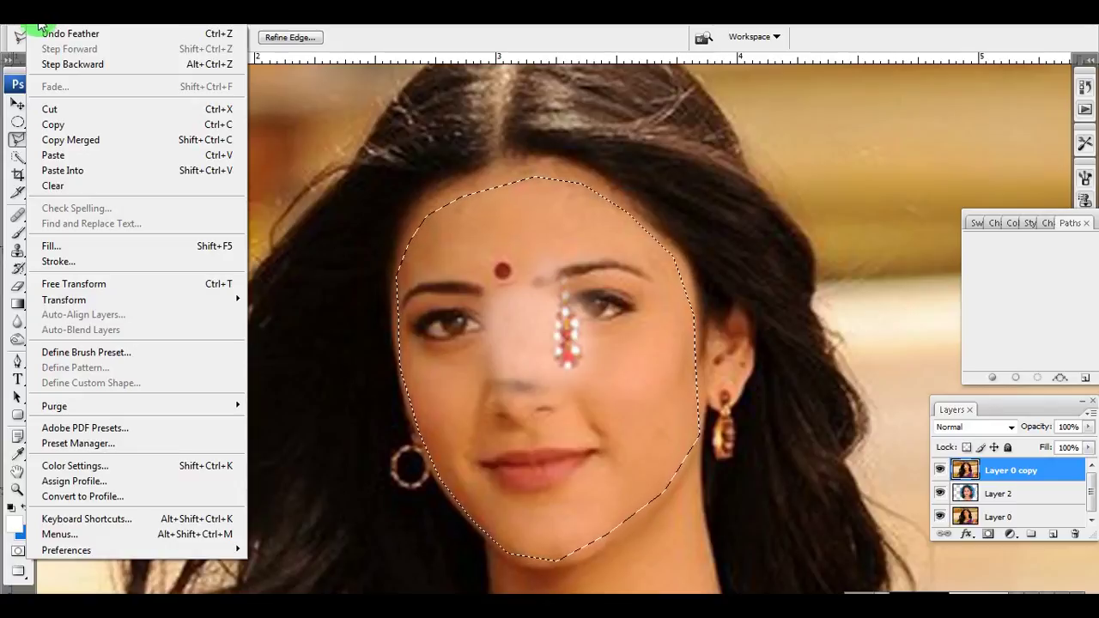
click(86, 173)
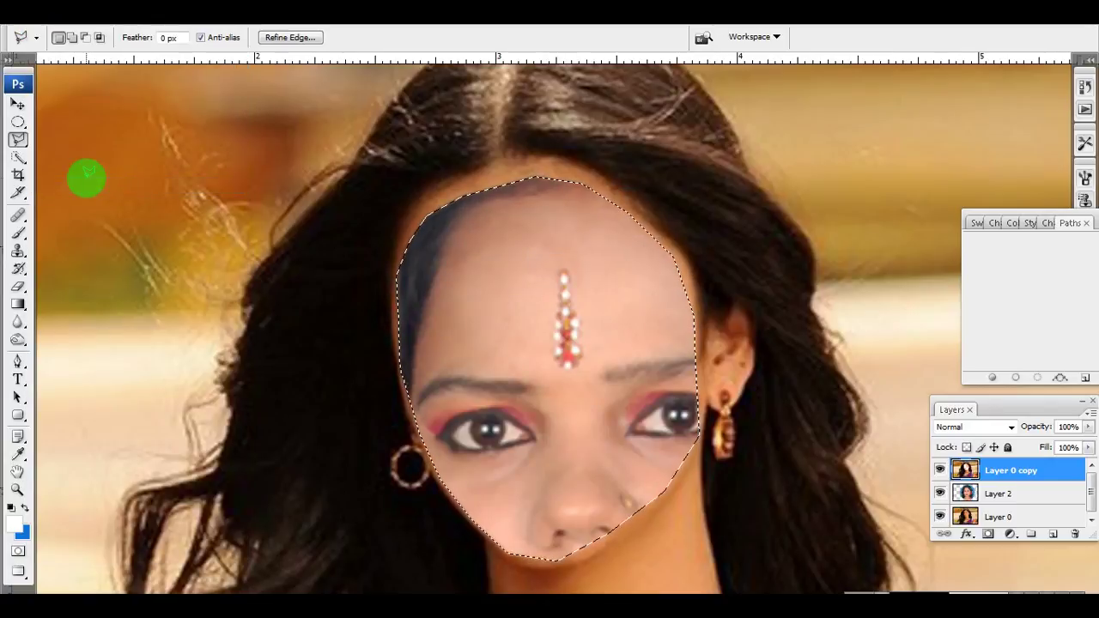
click(504, 149)
scroll(524, 258, down, 3)
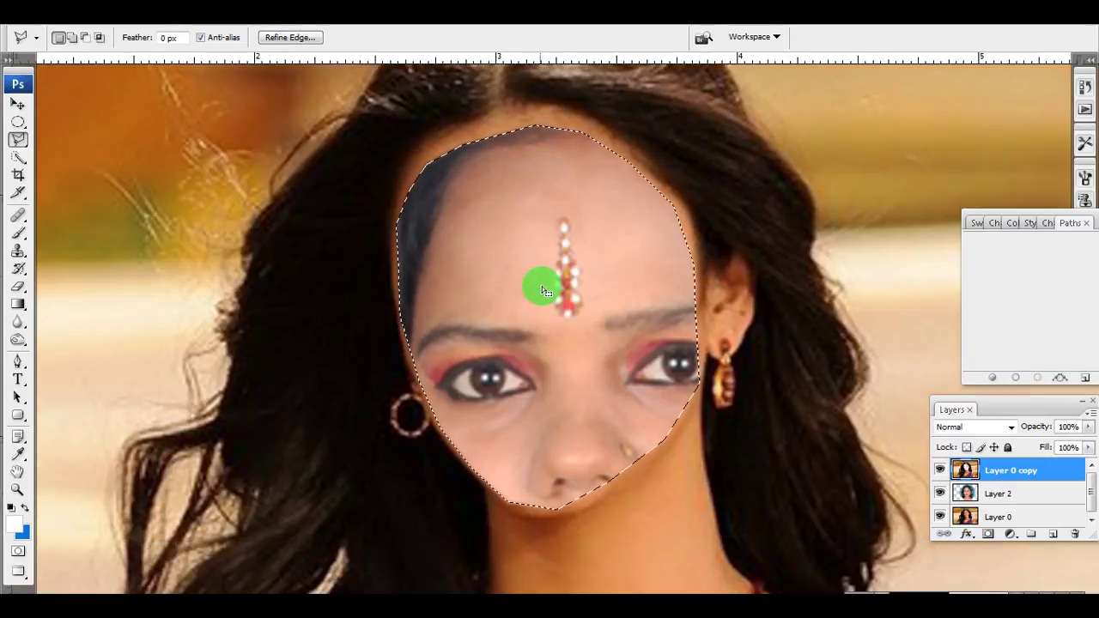
Step: Deselect the face and select Layer 2 with the Move tool
key(v)
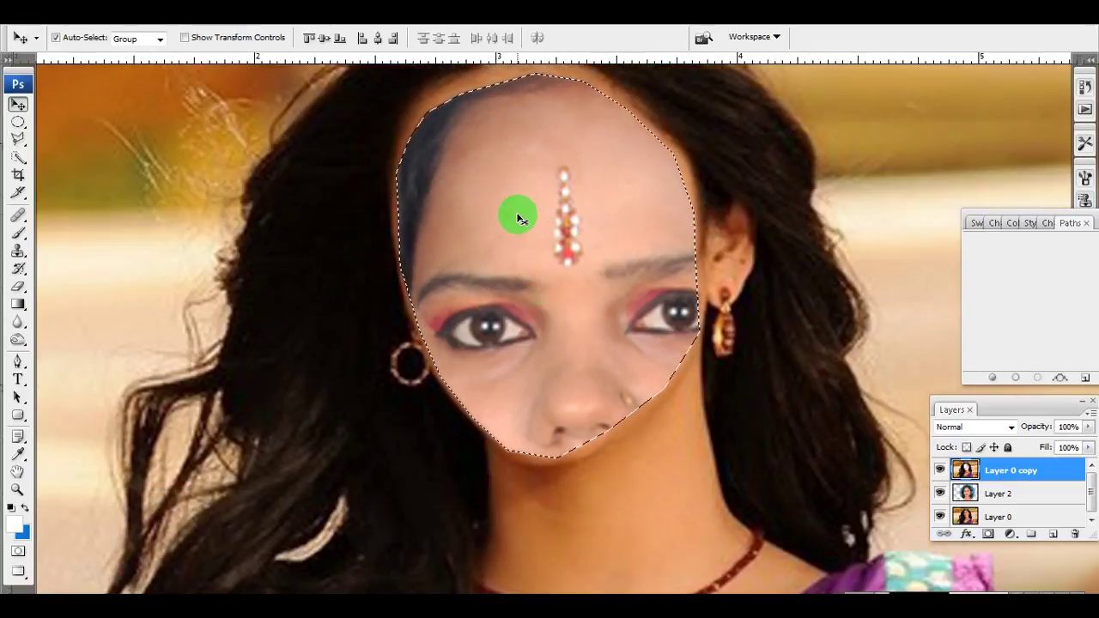
key(ctrl+d)
click(527, 220)
scroll(567, 258, down, 3)
scroll(561, 220, down, 2)
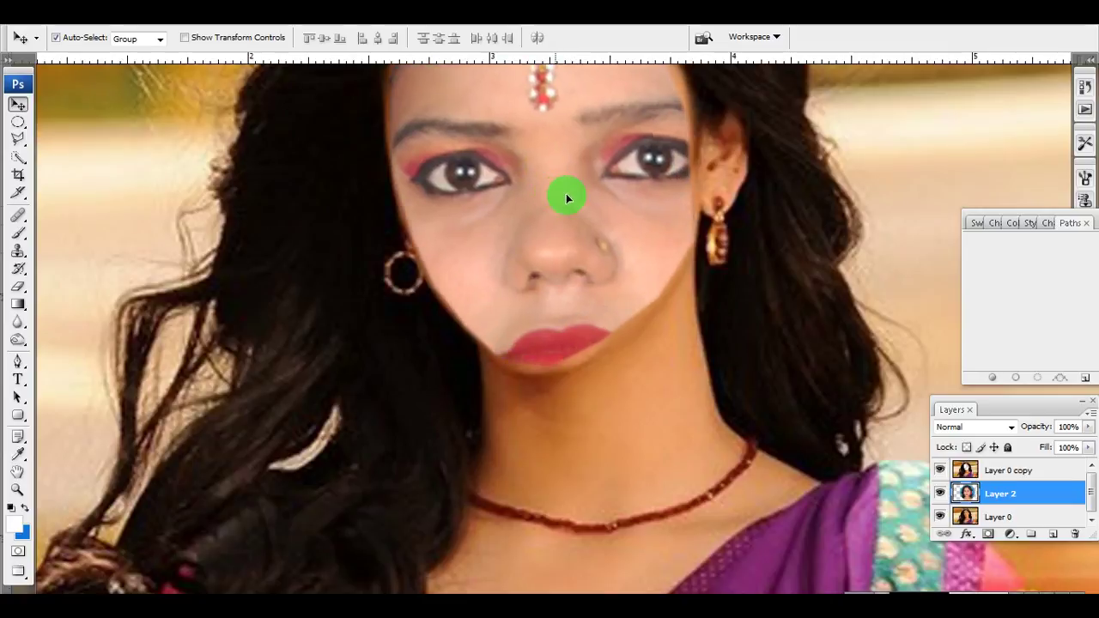
scroll(572, 197, down, 2)
scroll(547, 292, down, 2)
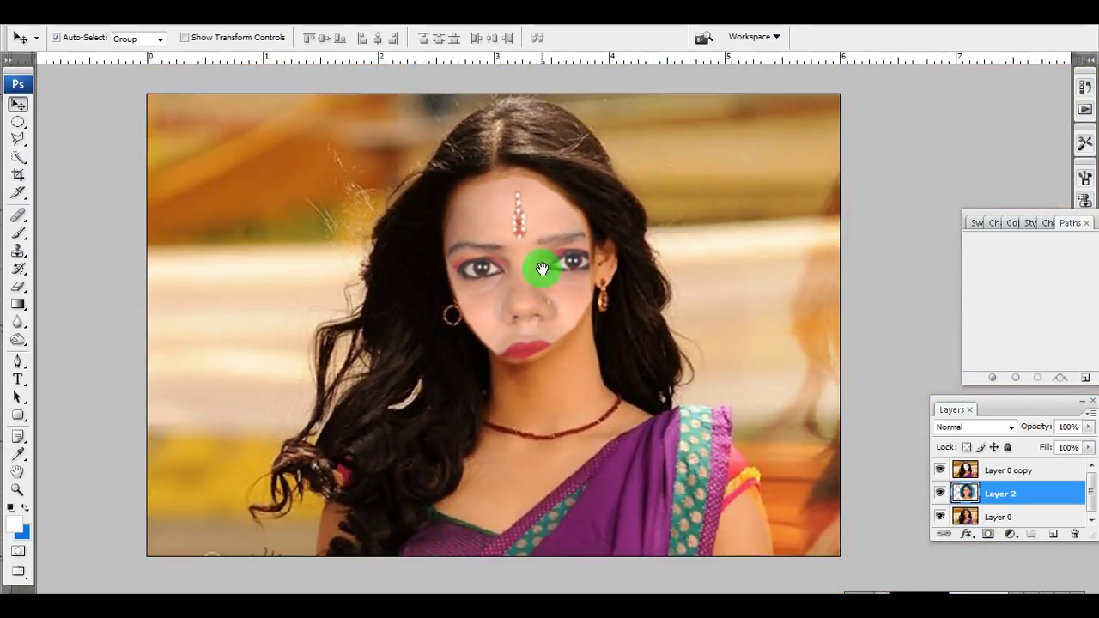
Step: Scale the pasted face to about 71%, move it over the head, tilt and nudge it into place
key(ctrl+t)
key(ctrl+minus)
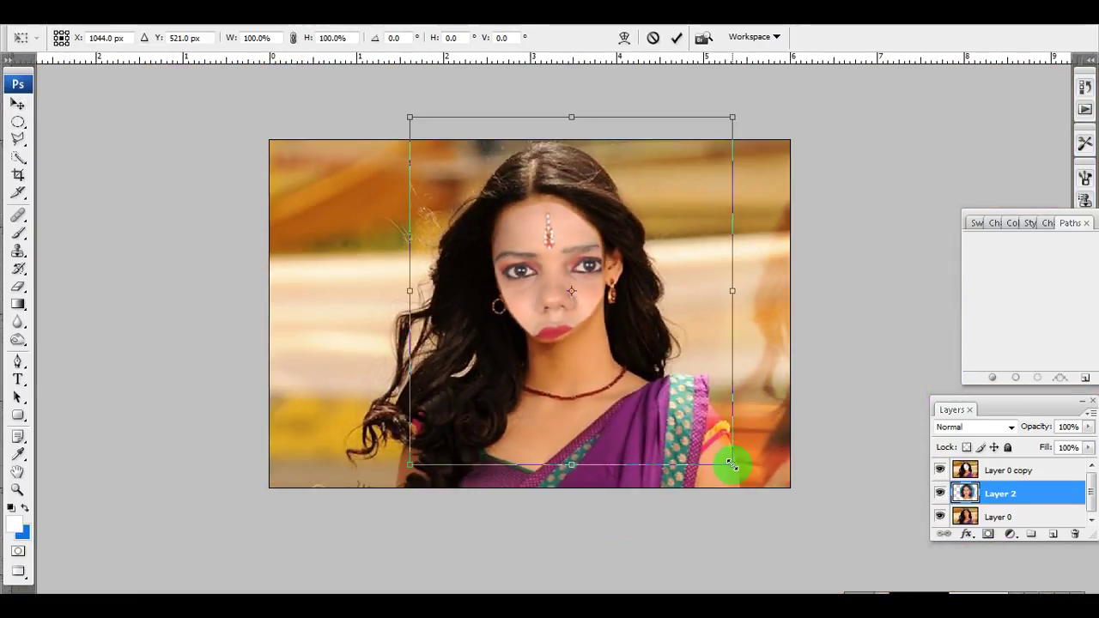
drag(731, 464, 693, 422)
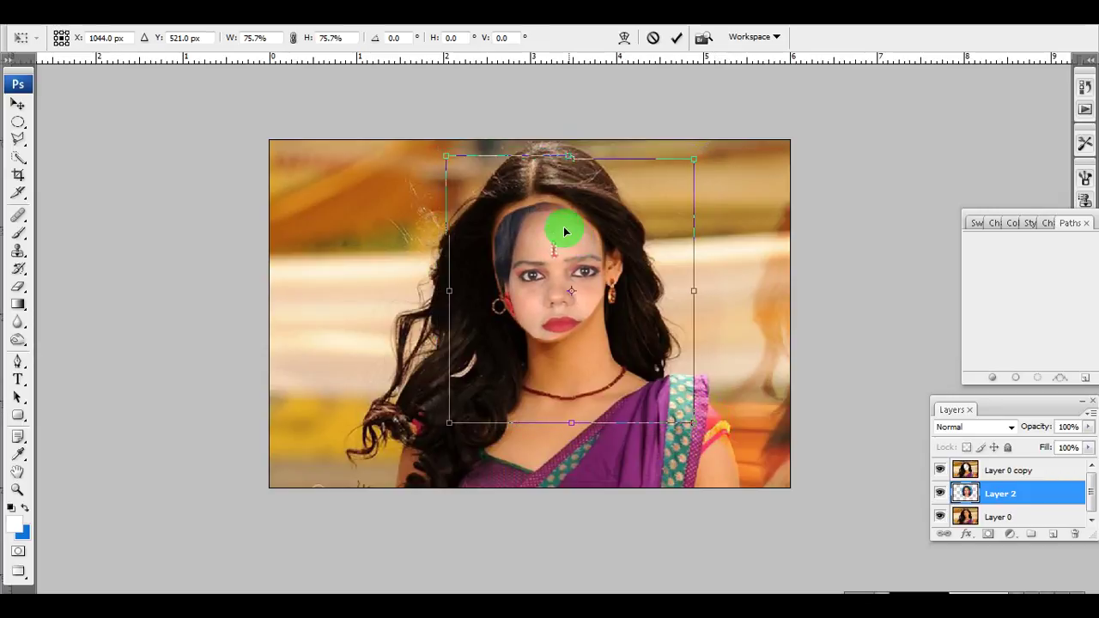
drag(565, 231, 550, 220)
drag(678, 419, 672, 401)
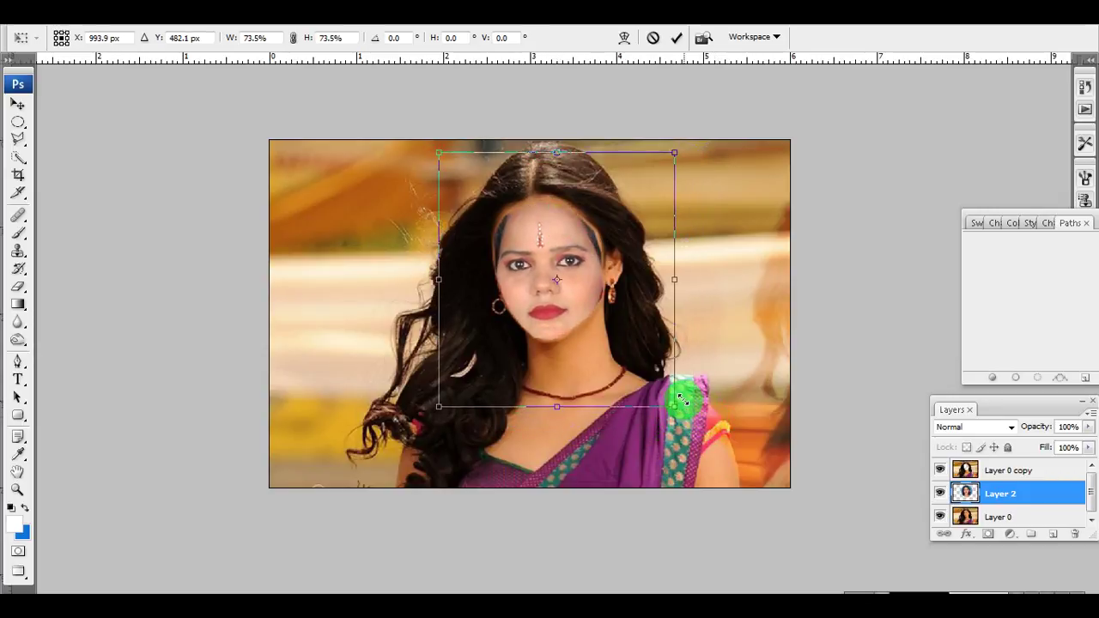
drag(765, 417, 803, 421)
key(Up)
key(Up)
key(Up)
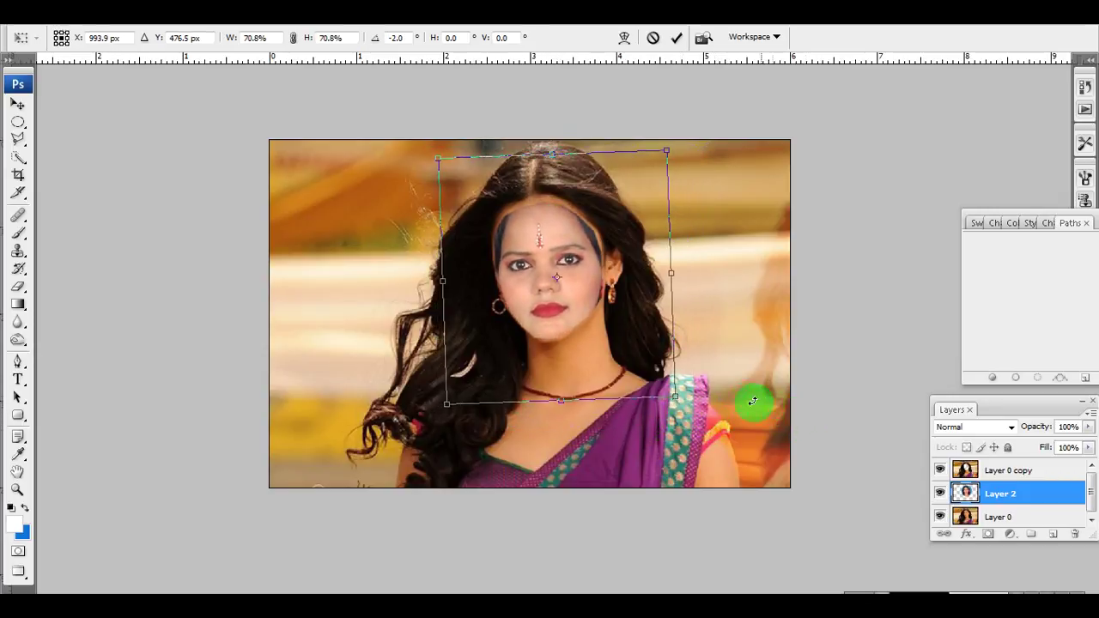
key(Up)
key(Up)
key(Up)
key(Up)
key(Up)
key(Up)
key(Right)
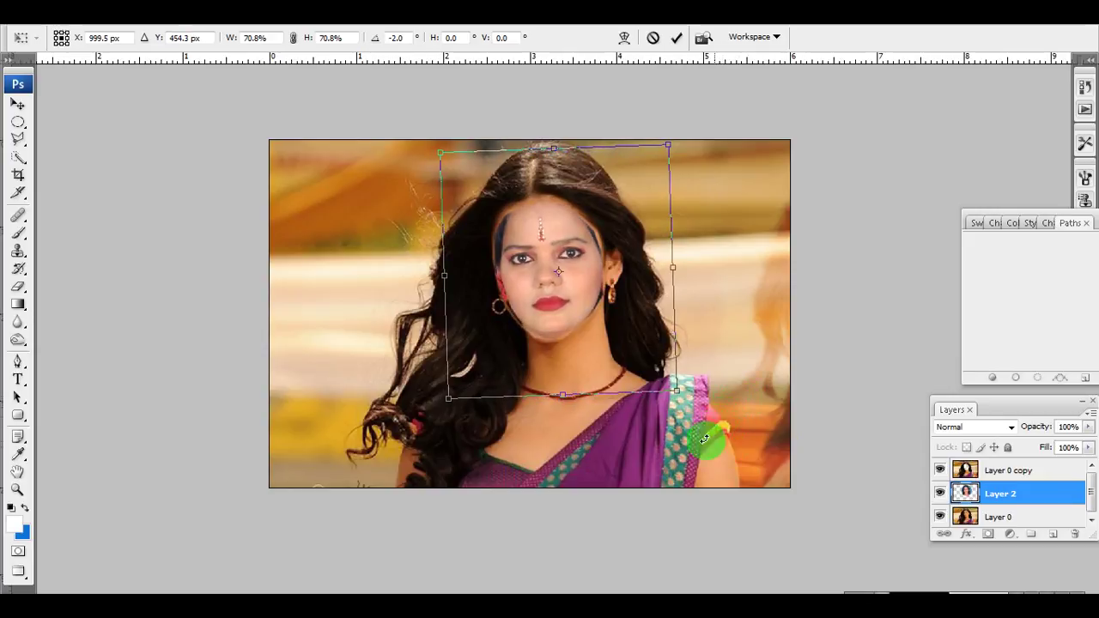
drag(678, 395, 703, 390)
key(Return)
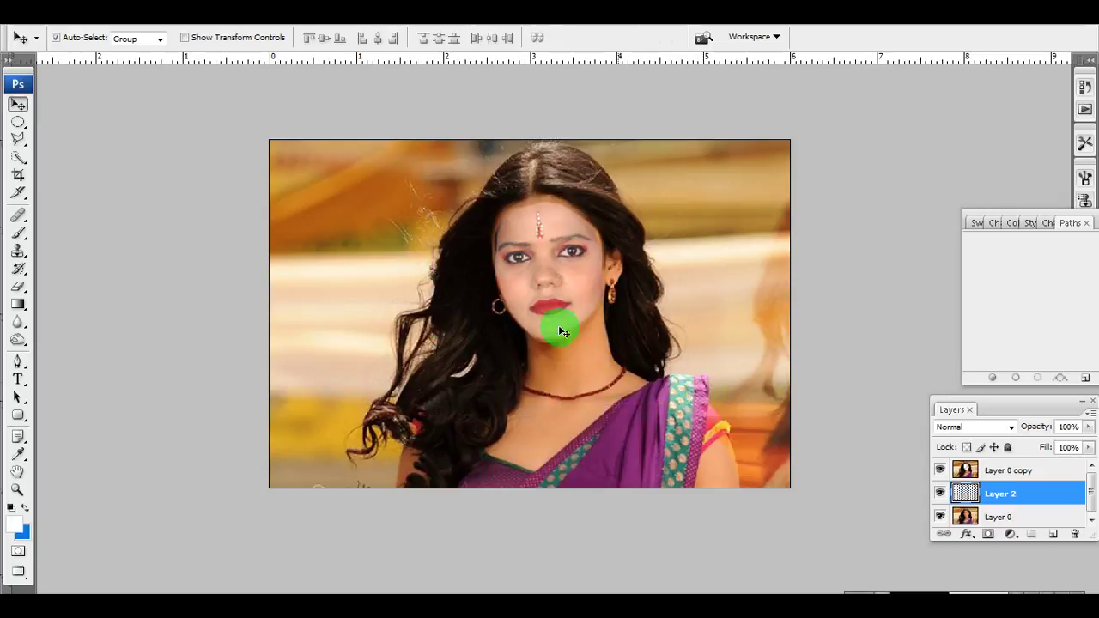
Step: Rotate Layer 2's face a further -1.1° to fine-tune alignment
scroll(541, 254, up, 1)
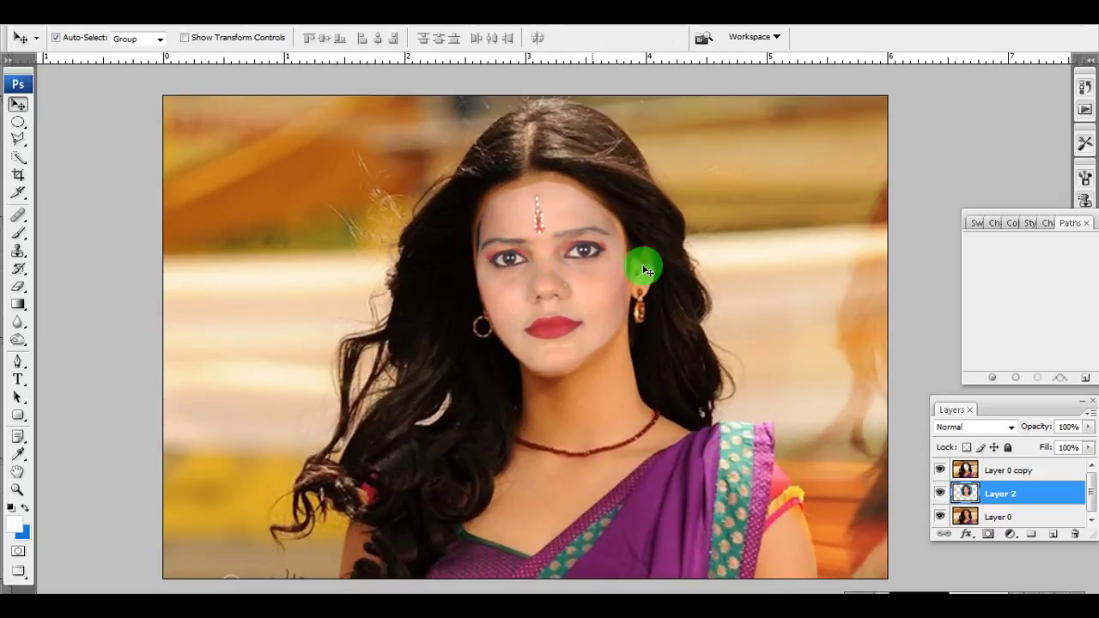
key(ctrl+t)
drag(868, 158, 865, 152)
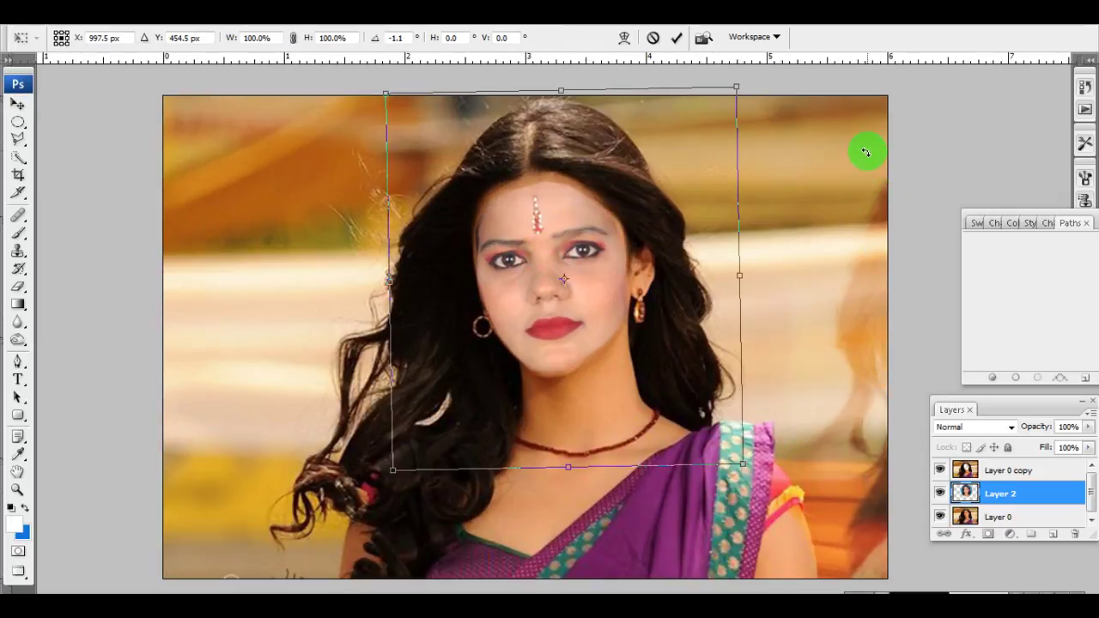
key(Return)
scroll(498, 225, up, 2)
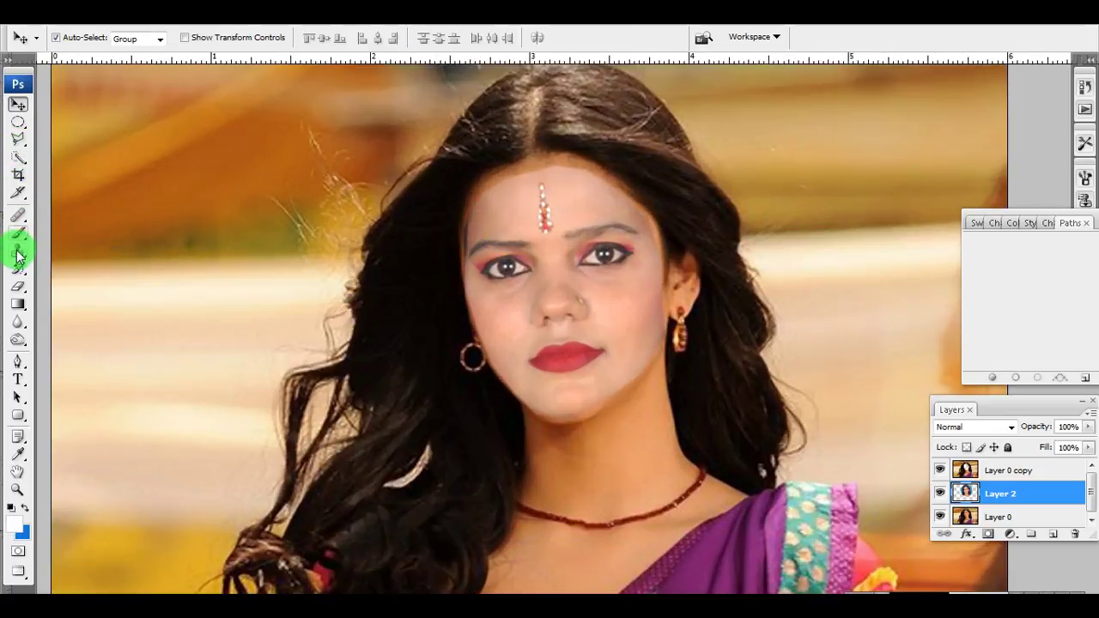
Step: Erase the face edge along the chin and cheek on Layer 0 copy
click(18, 286)
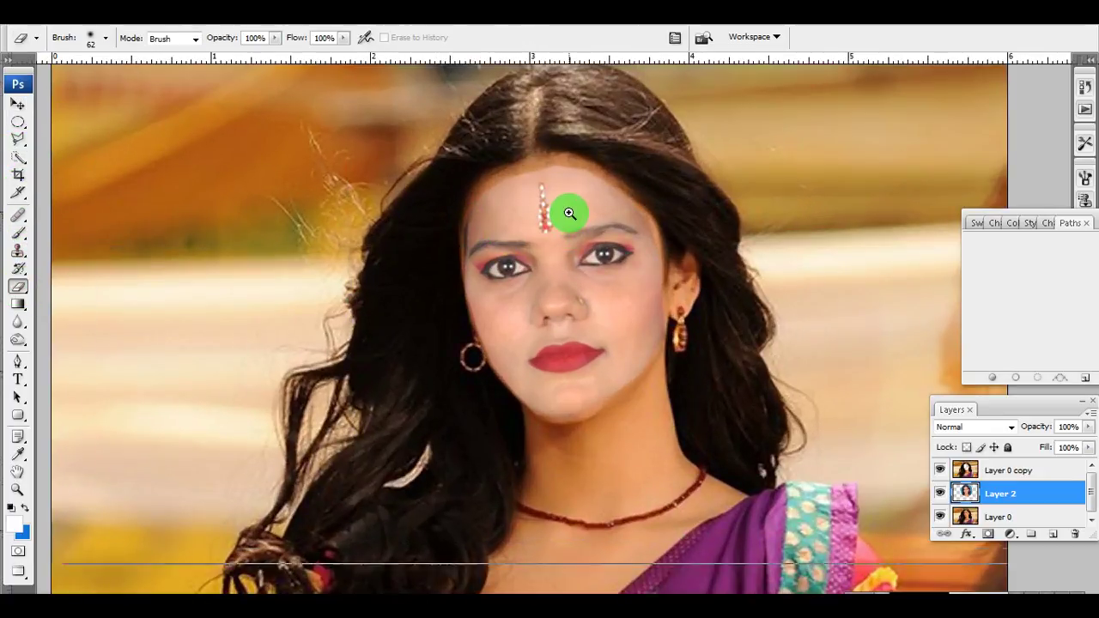
drag(527, 247, 527, 264)
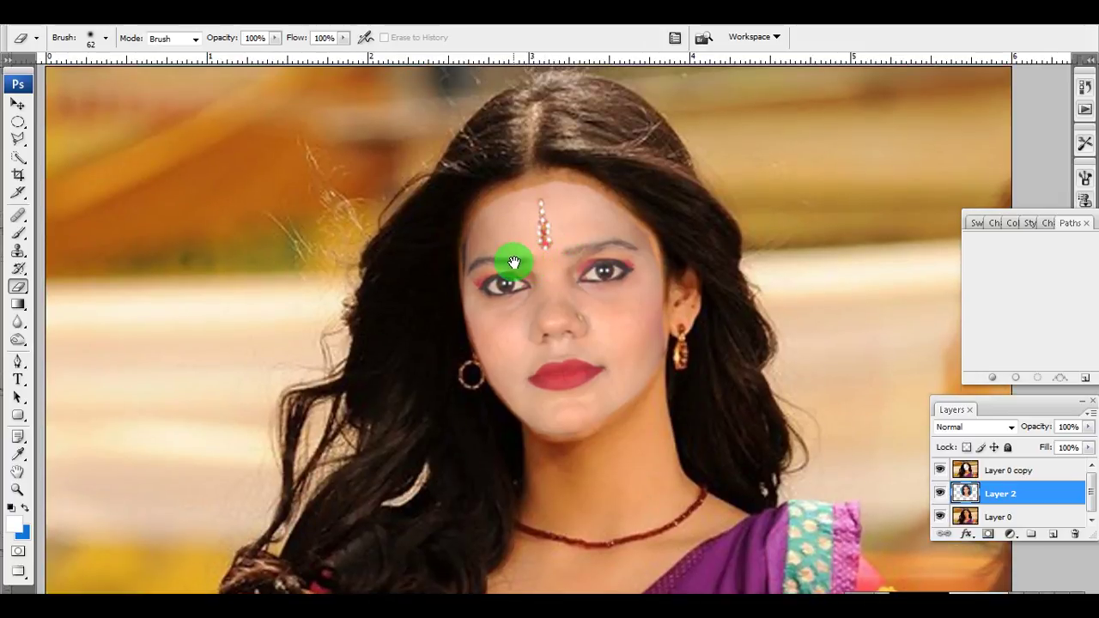
key(ctrl+plus)
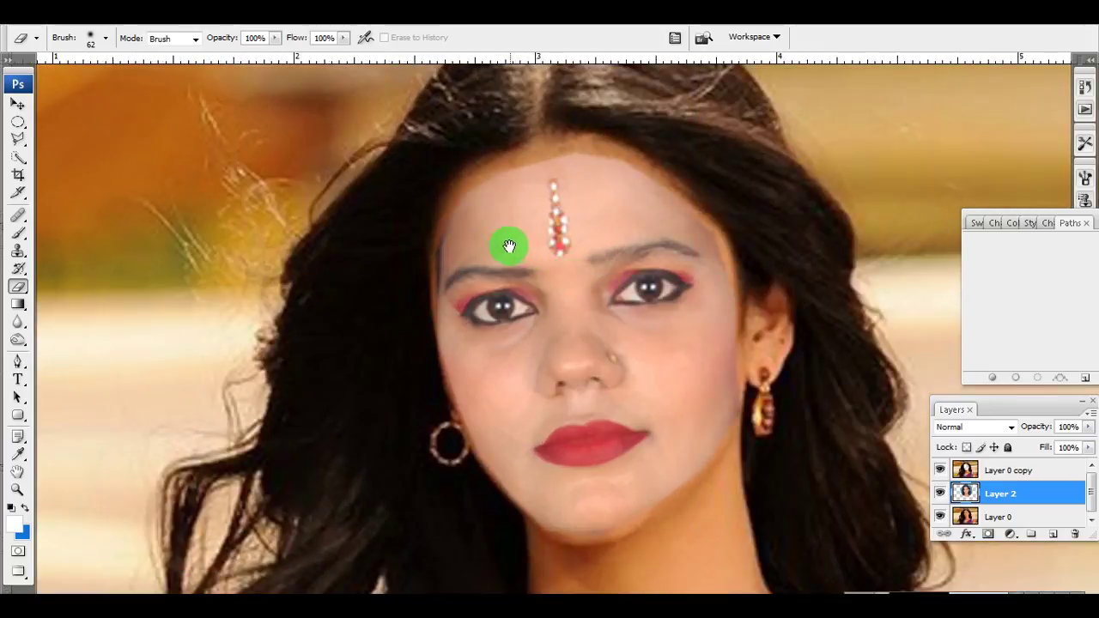
mouse_move(507, 246)
mouse_down()
mouse_move(488, 222)
mouse_move(497, 197)
mouse_move(492, 326)
mouse_move(536, 351)
mouse_up()
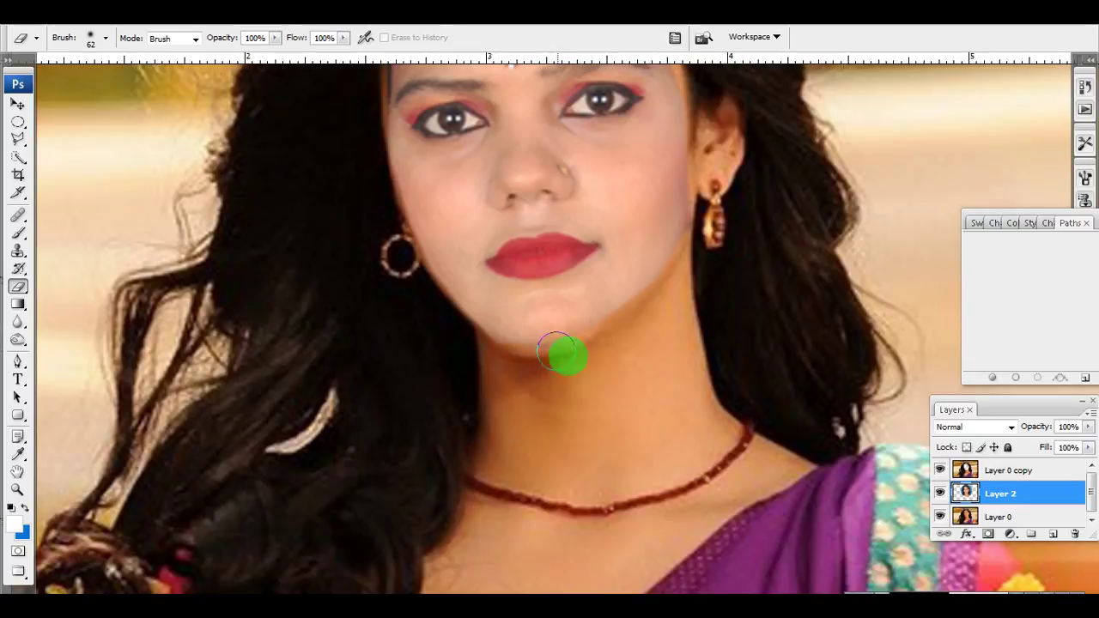
click(1030, 470)
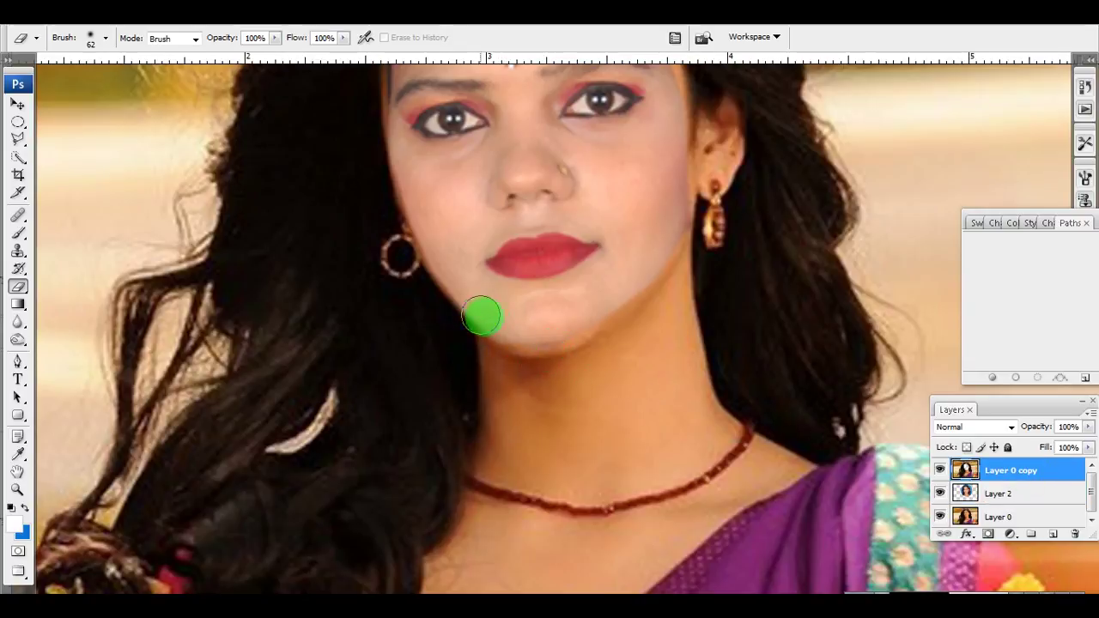
mouse_move(480, 316)
mouse_down()
mouse_move(520, 355)
mouse_move(583, 329)
mouse_move(659, 236)
mouse_move(656, 269)
mouse_up()
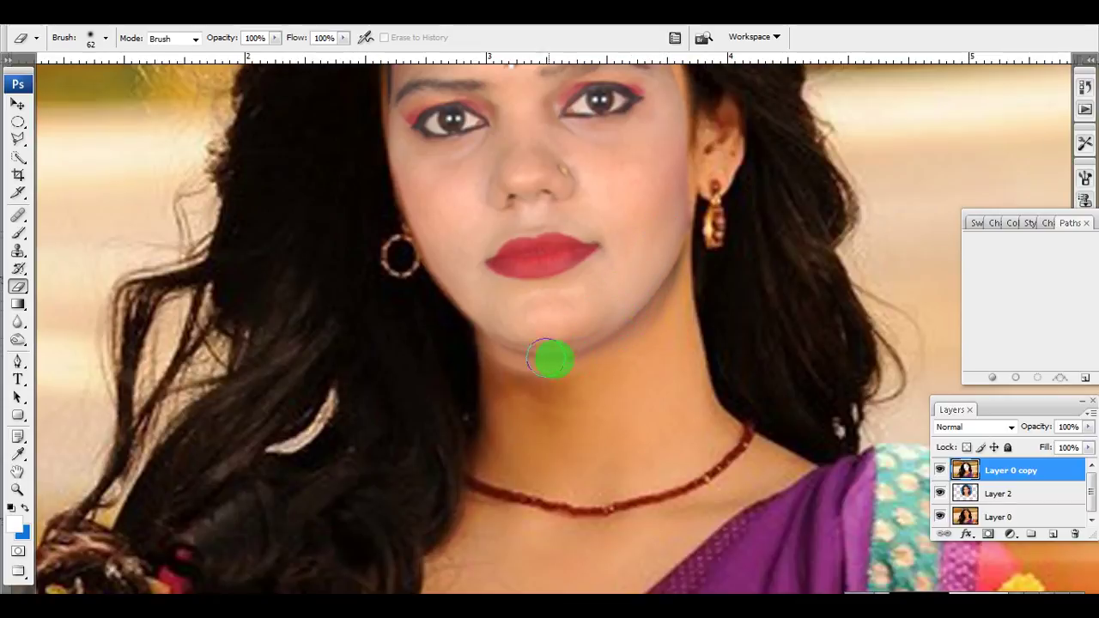
mouse_move(550, 359)
mouse_down()
mouse_move(638, 284)
mouse_move(657, 234)
mouse_move(613, 201)
mouse_move(628, 322)
mouse_move(650, 247)
mouse_up()
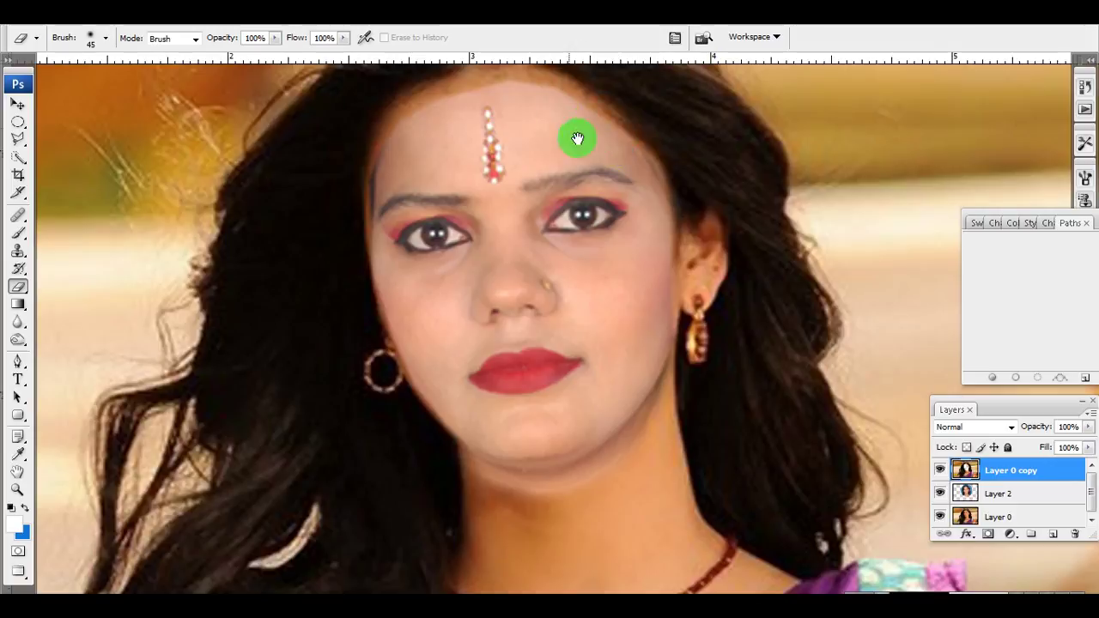
Step: Review the whole face, then select Layer 2 and fit the image on screen
mouse_move(577, 138)
mouse_down()
mouse_move(645, 277)
mouse_move(593, 215)
mouse_move(625, 238)
mouse_move(572, 203)
mouse_move(512, 200)
mouse_up()
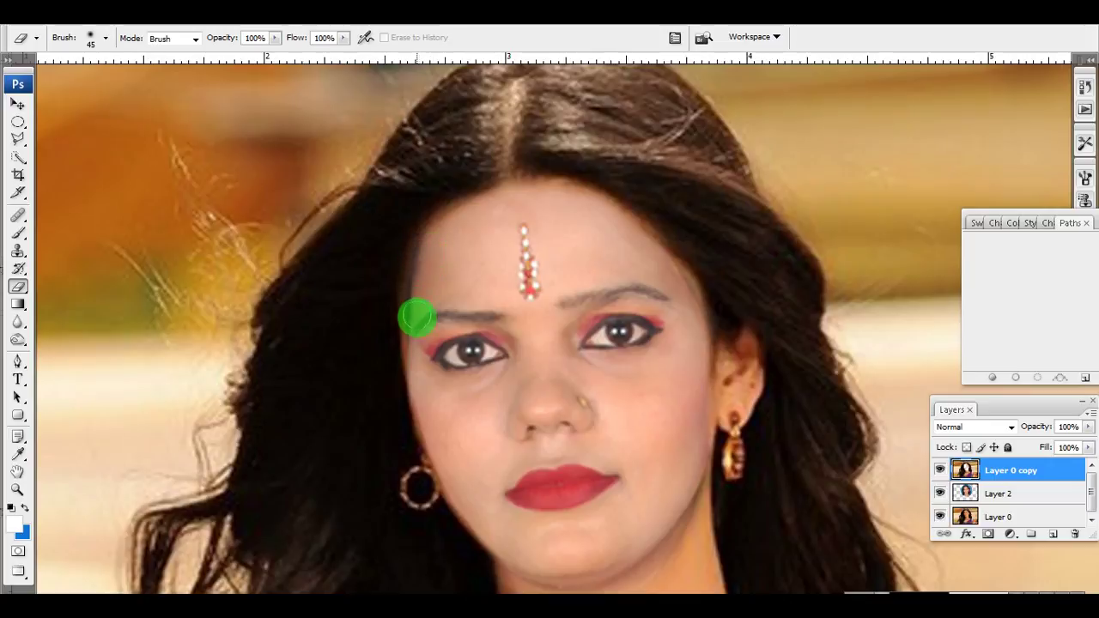
drag(430, 414, 418, 317)
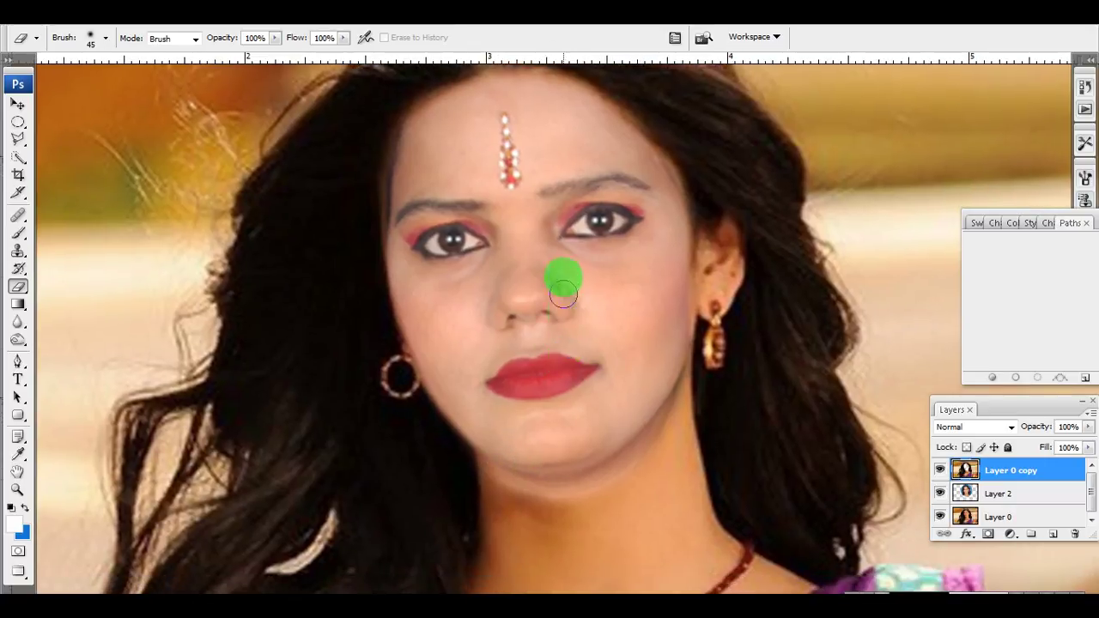
ctrl+right_click(559, 267)
click(600, 278)
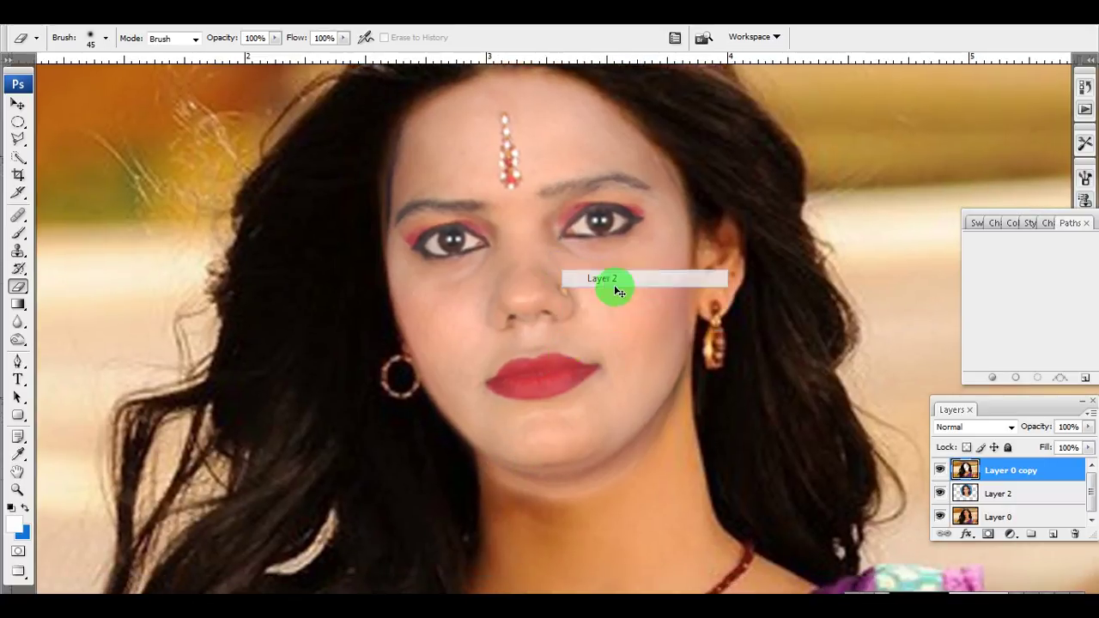
key(ctrl+0)
Step: Set Layer 2's Levels black point to 31; try Auto Color and undo it
key(ctrl+l)
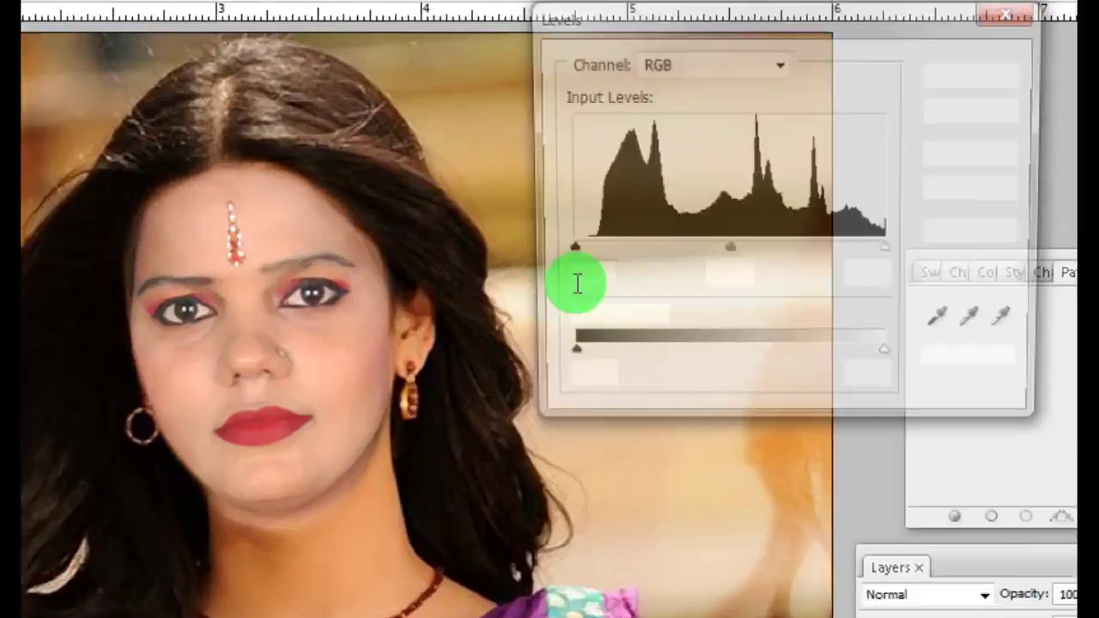
drag(270, 337, 260, 342)
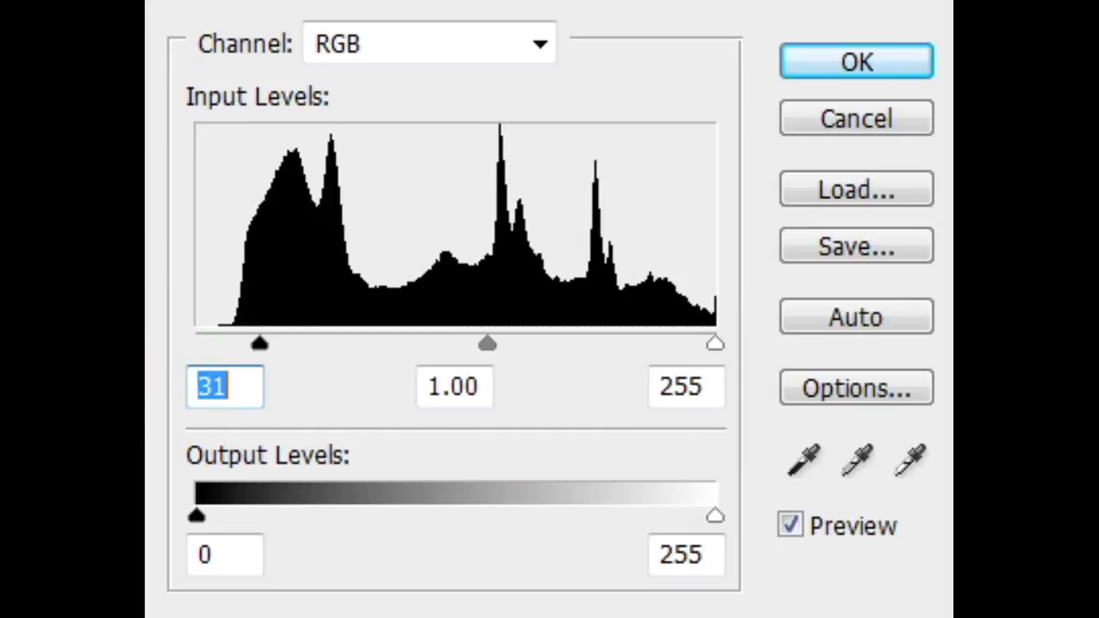
click(856, 64)
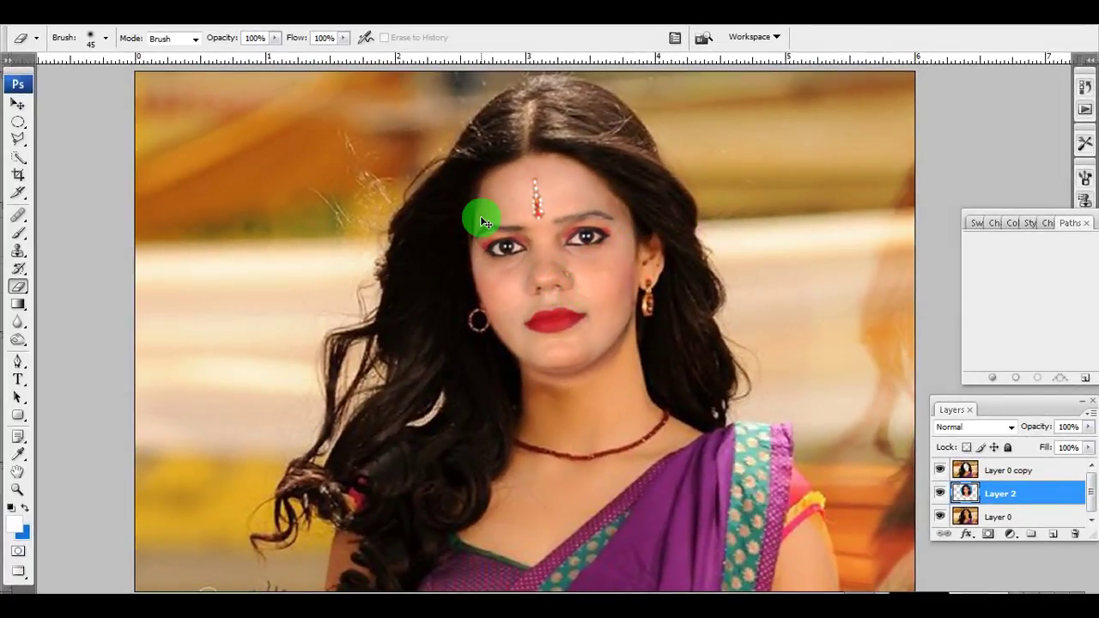
click(72, 26)
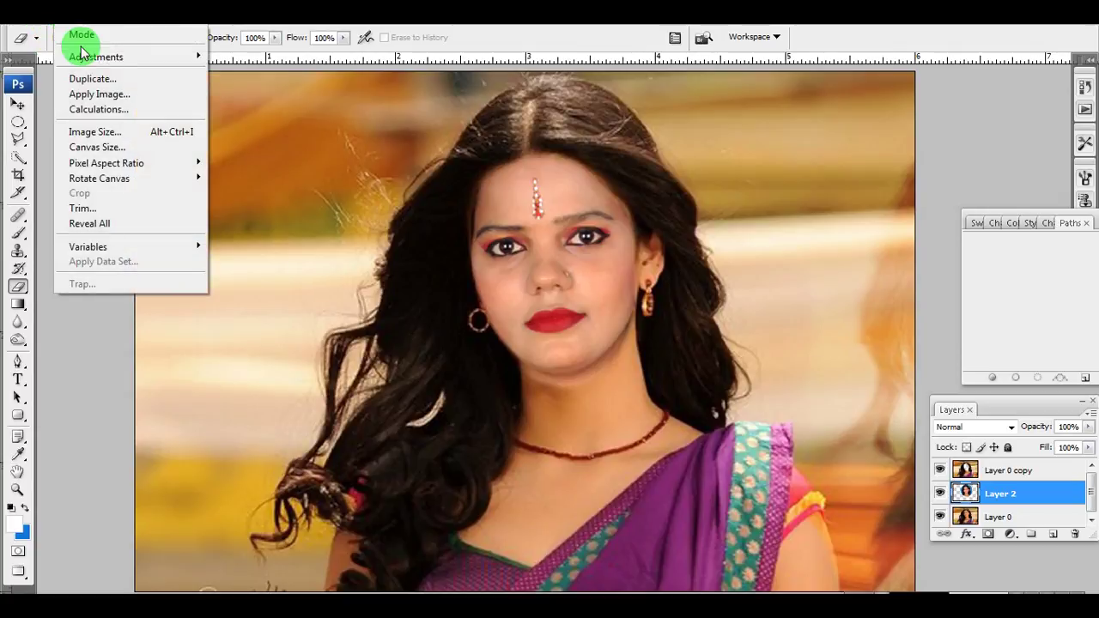
mouse_move(96, 57)
click(335, 124)
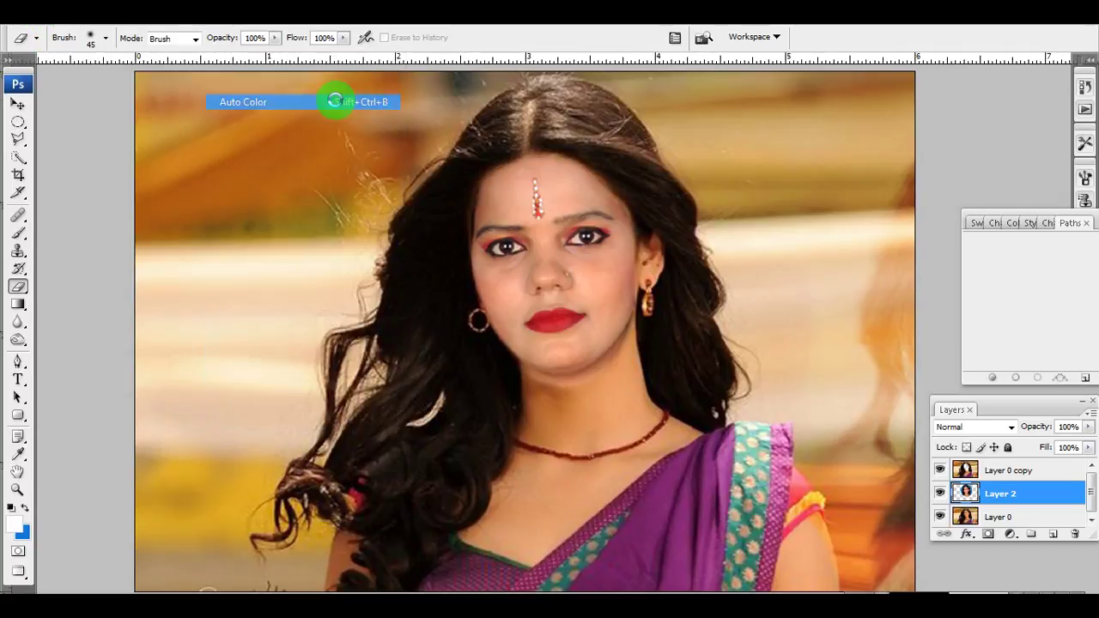
key(ctrl+z)
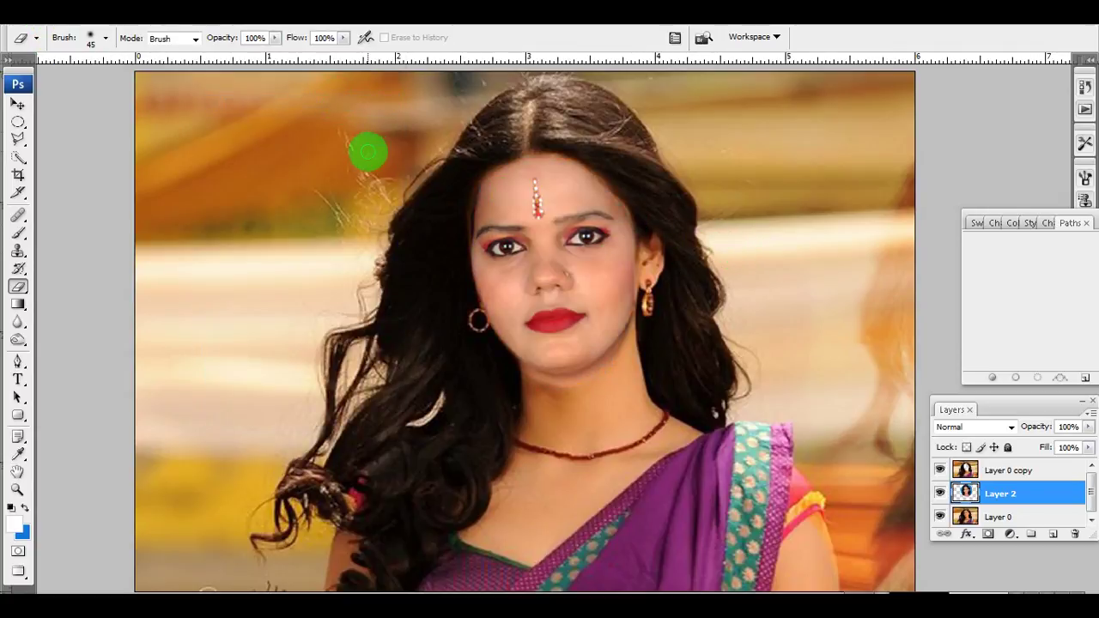
Step: Apply Color Balance midtones of Red +7 and Yellow -10 to Layer 2
click(75, 26)
mouse_move(96, 57)
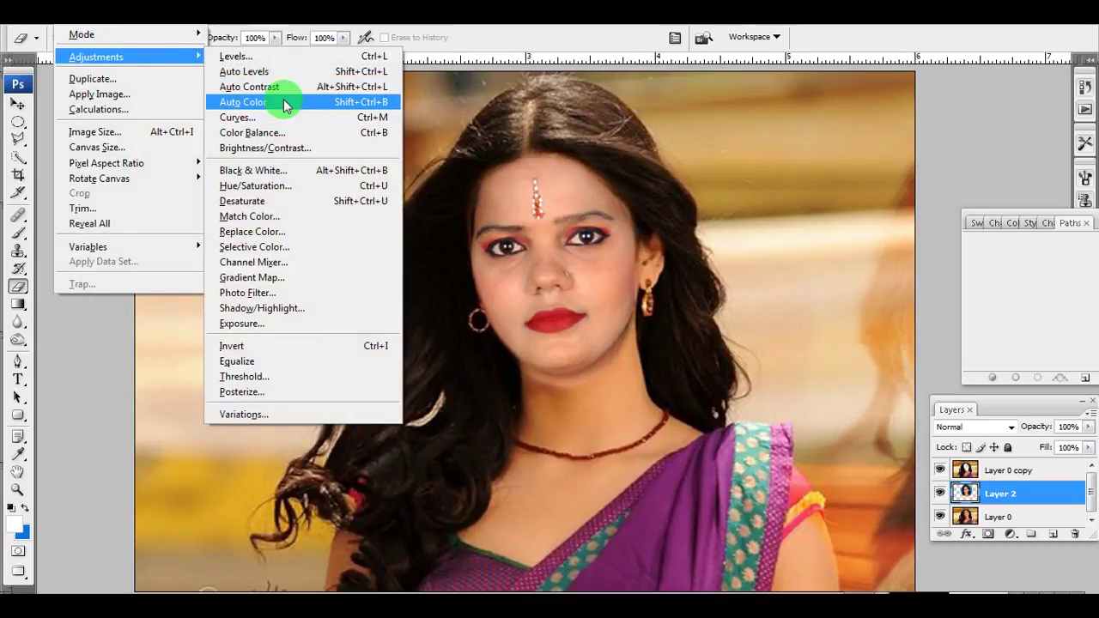
click(290, 132)
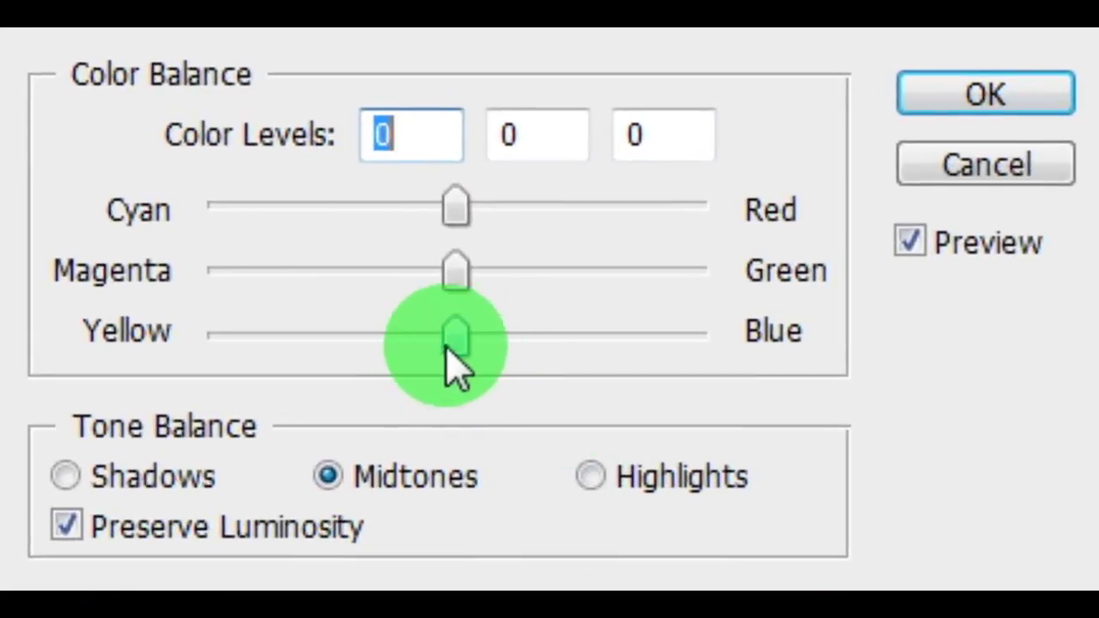
drag(455, 339, 434, 339)
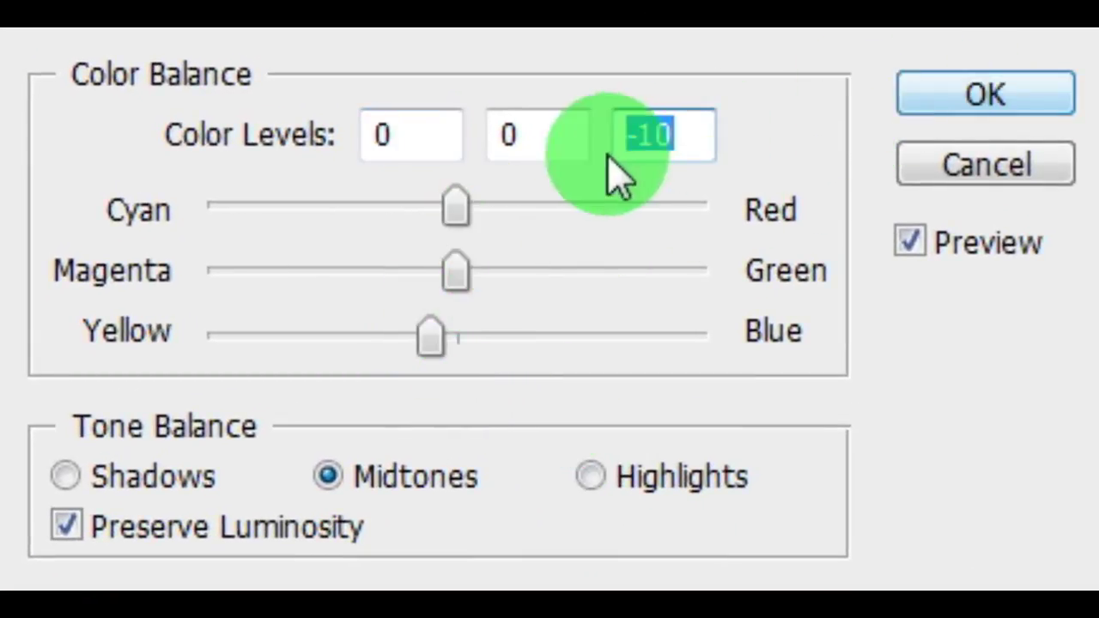
drag(455, 209, 473, 208)
click(981, 98)
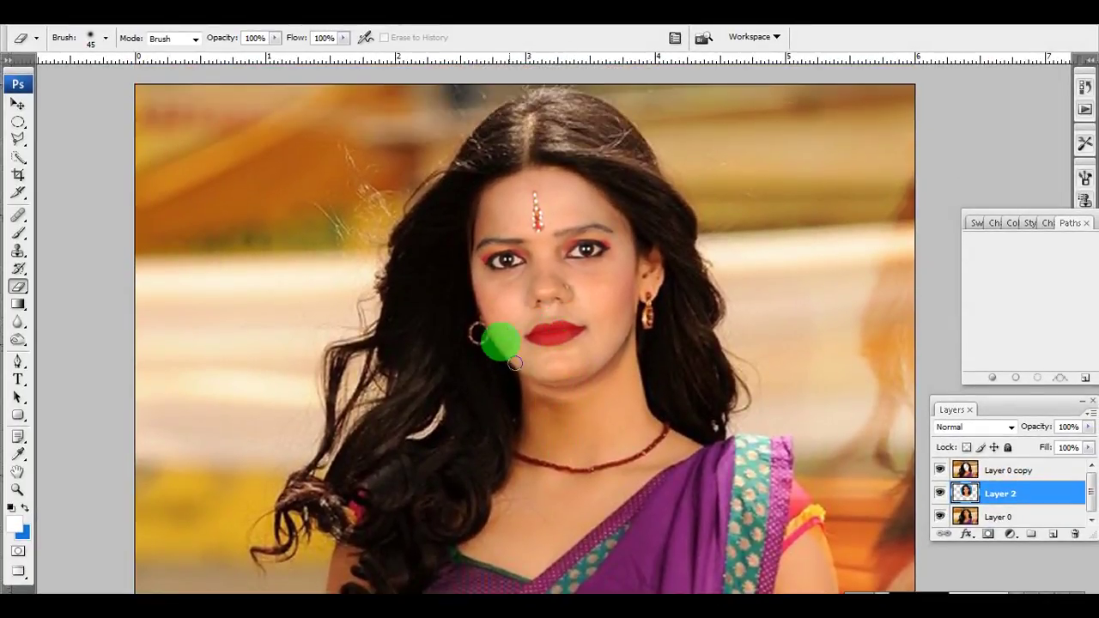
Step: Zoom in on the forehead and select Layer 0 copy
key(ctrl+plus)
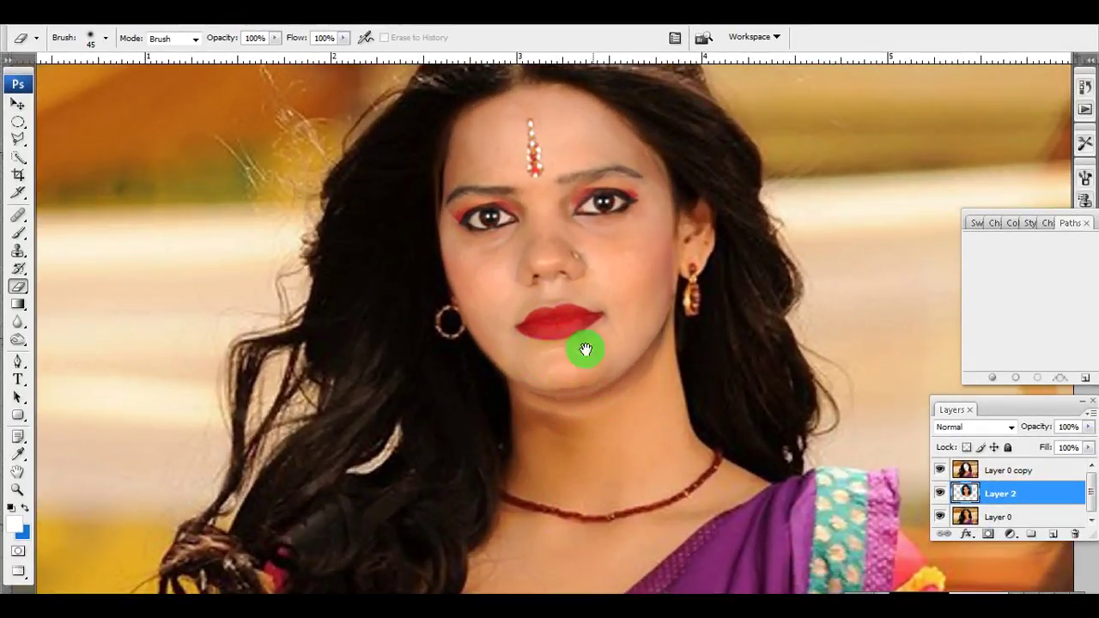
drag(586, 349, 534, 246)
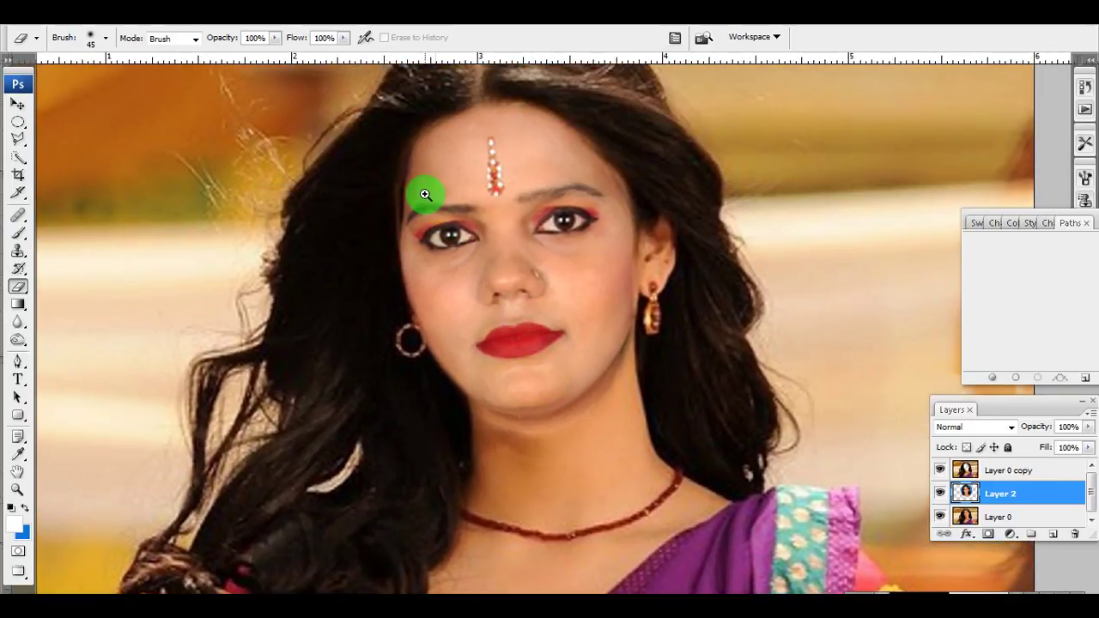
click(422, 190)
right_click(395, 156)
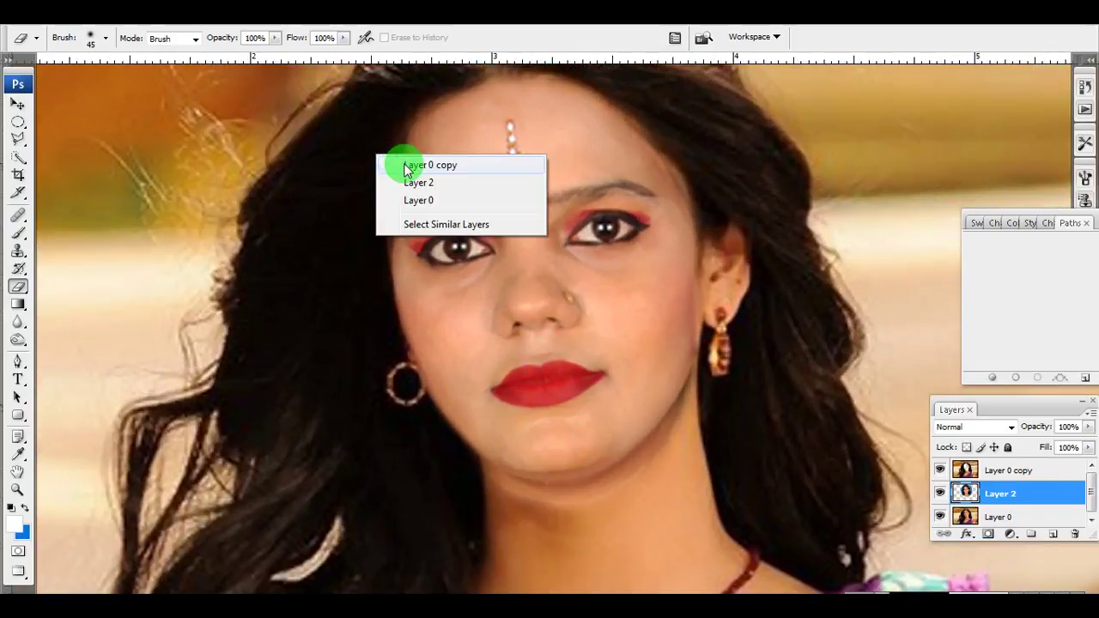
click(399, 164)
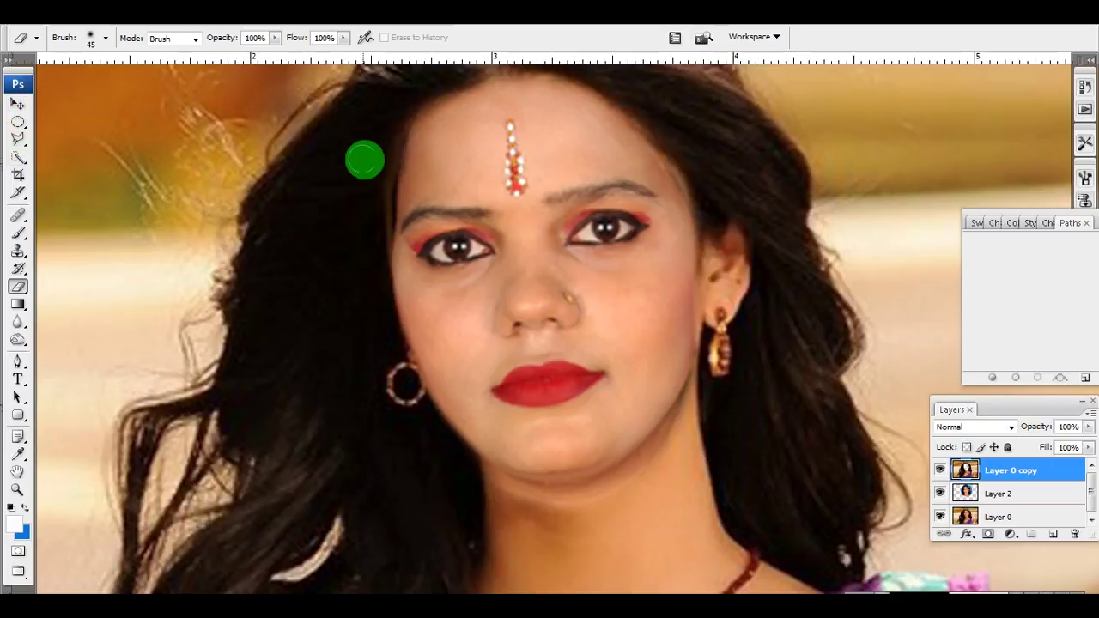
Step: Erase along the hairline up to the forehead top, then return to Layer 2
drag(406, 114, 392, 191)
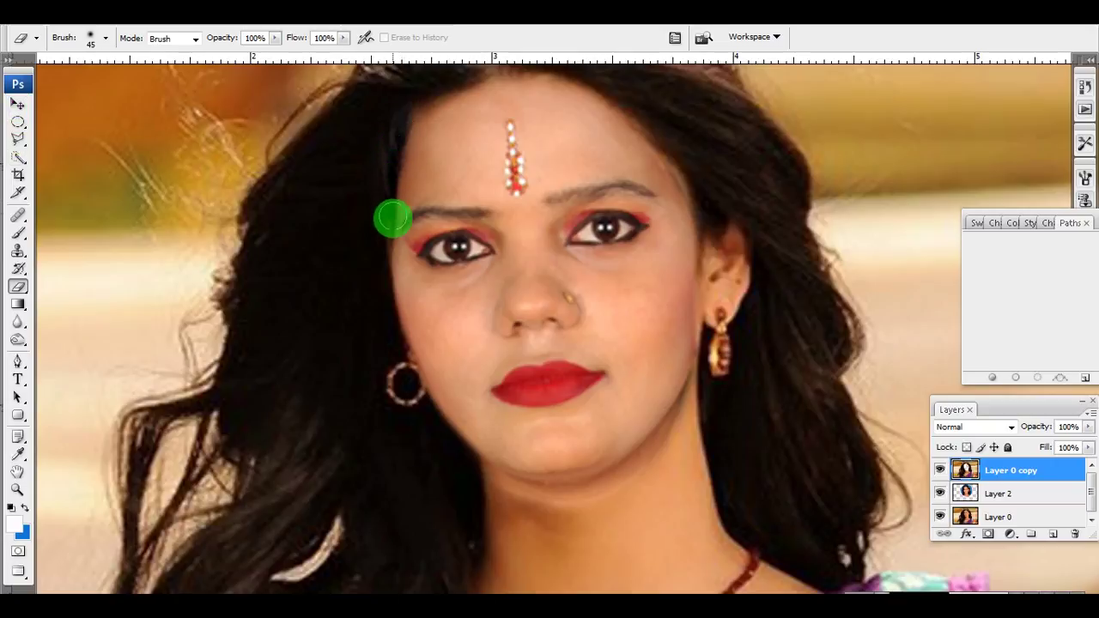
mouse_move(398, 261)
mouse_down()
mouse_move(463, 103)
mouse_move(410, 239)
mouse_move(561, 180)
mouse_move(449, 164)
mouse_move(389, 184)
mouse_move(510, 155)
mouse_move(544, 172)
mouse_move(559, 213)
mouse_move(473, 201)
mouse_move(395, 220)
mouse_move(411, 241)
mouse_up()
key(alt+bracketleft)
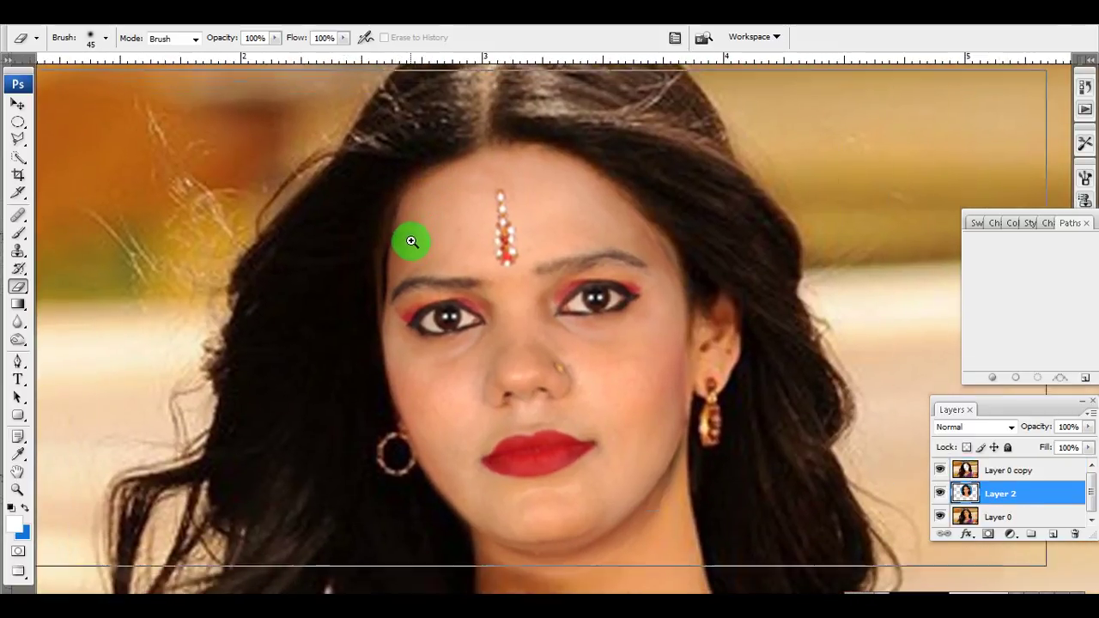
click(411, 242)
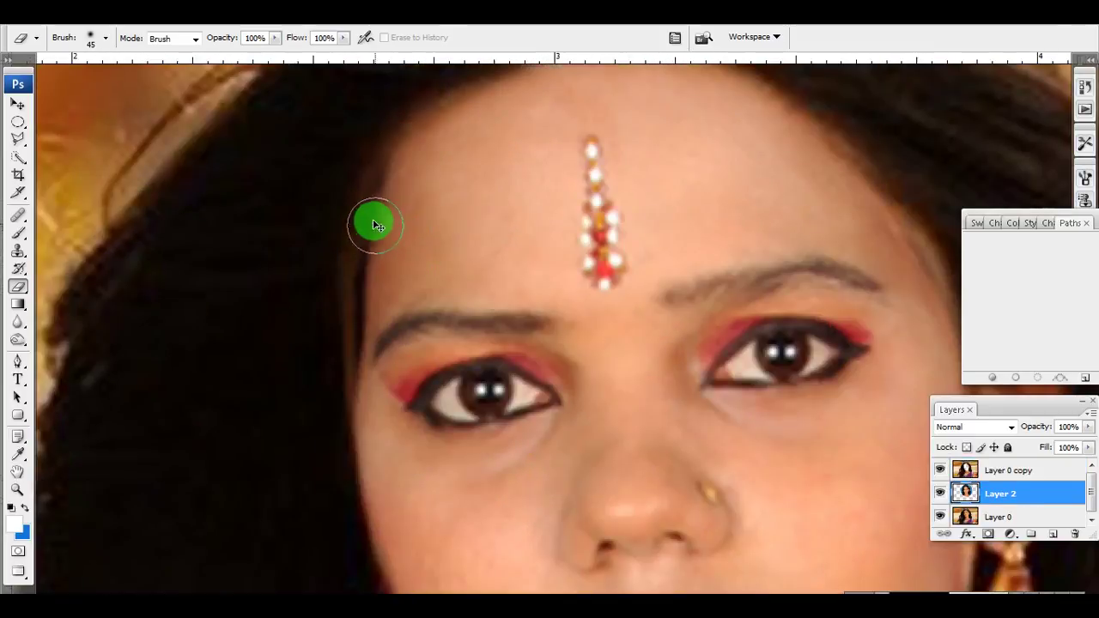
Step: Set up the Clone Stamp with a 39 px brush at 46% opacity
click(17, 250)
drag(312, 169, 269, 237)
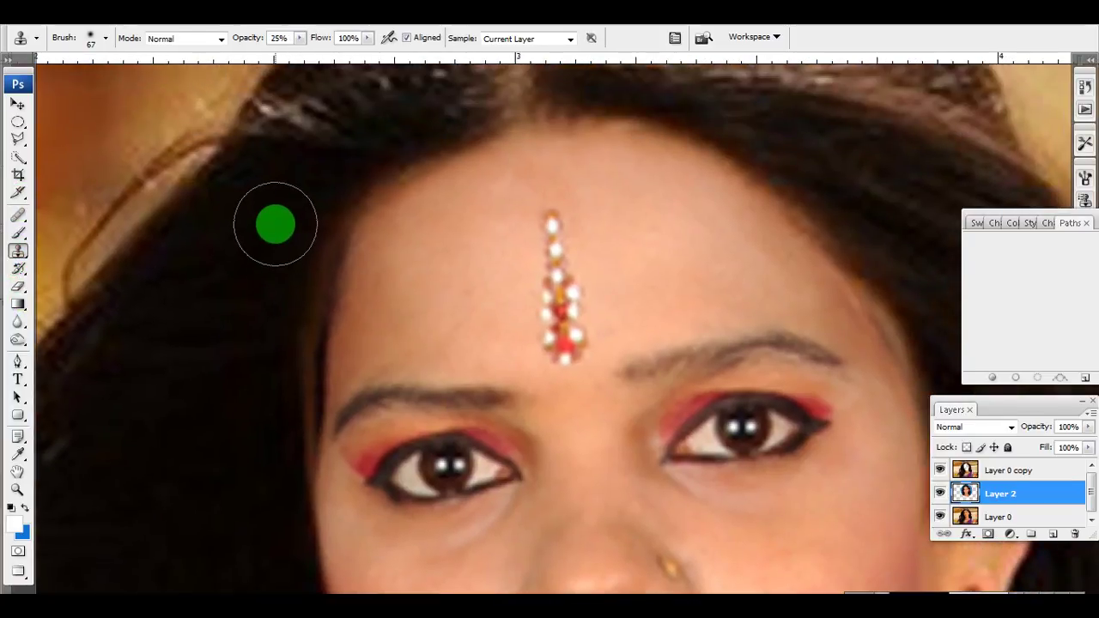
right_click(256, 180)
drag(328, 212, 307, 211)
key(Return)
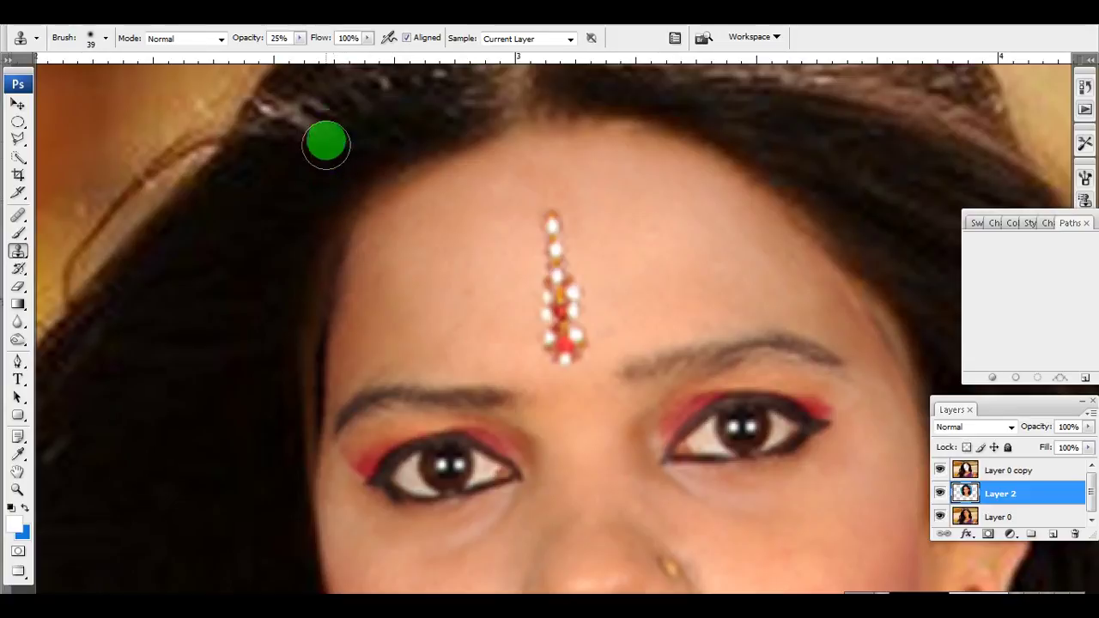
click(299, 38)
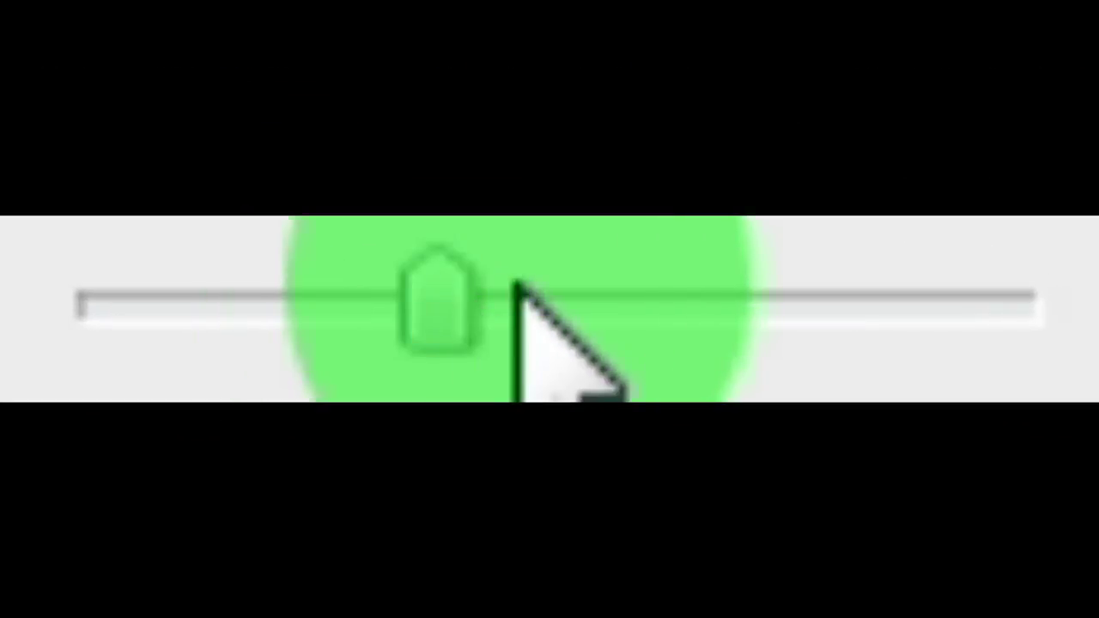
drag(448, 302, 515, 301)
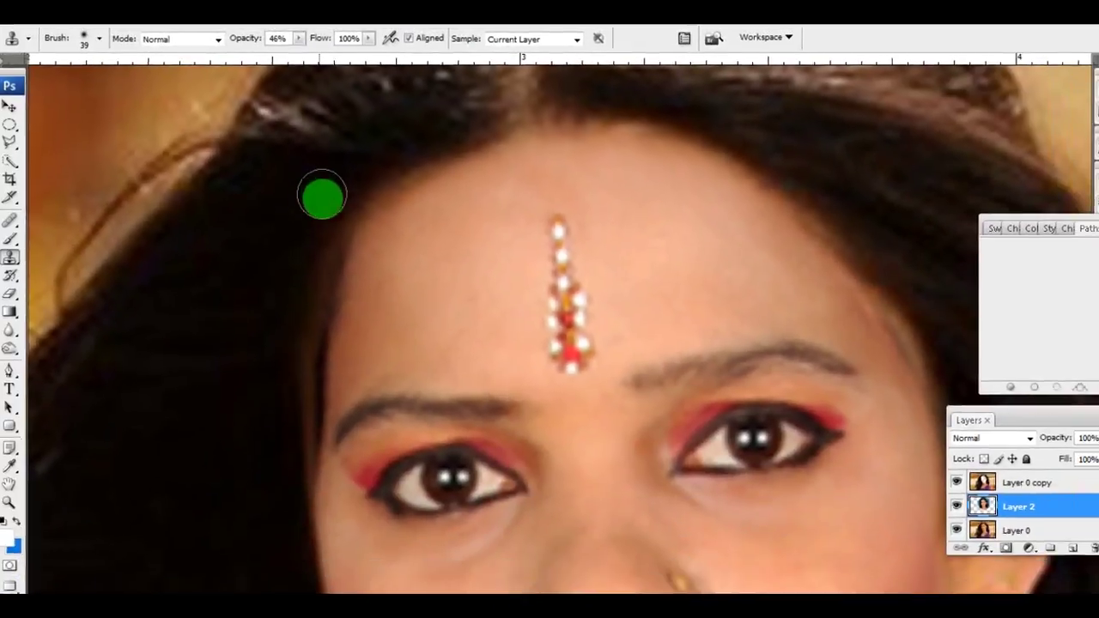
Step: Clone over the forehead hairline on Layer 2, then on Layer 0 copy
mouse_move(321, 194)
mouse_down()
mouse_move(302, 315)
mouse_move(312, 343)
mouse_up()
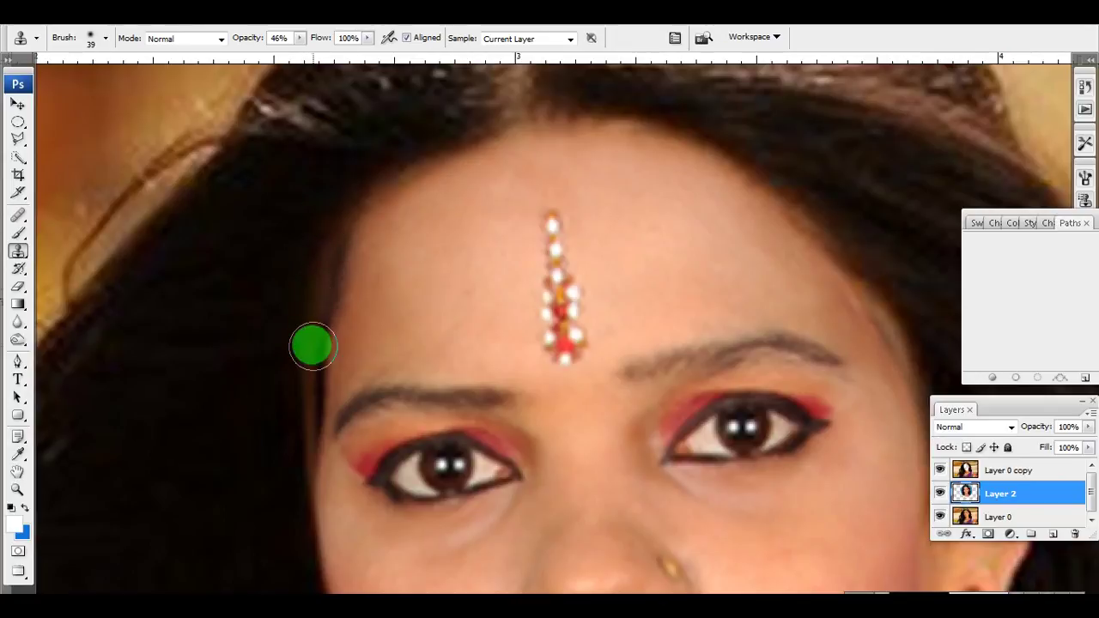
right_click(244, 290)
click(273, 292)
mouse_move(270, 276)
mouse_down()
mouse_move(272, 230)
mouse_move(321, 215)
mouse_move(300, 366)
mouse_move(287, 211)
mouse_move(294, 333)
mouse_move(282, 283)
mouse_move(285, 351)
mouse_move(304, 299)
mouse_move(312, 202)
mouse_move(238, 300)
mouse_move(317, 189)
mouse_move(346, 169)
mouse_move(373, 55)
mouse_up()
Step: Bring the chin and neck into view and select Layer 0 copy
scroll(380, 122, down, 1)
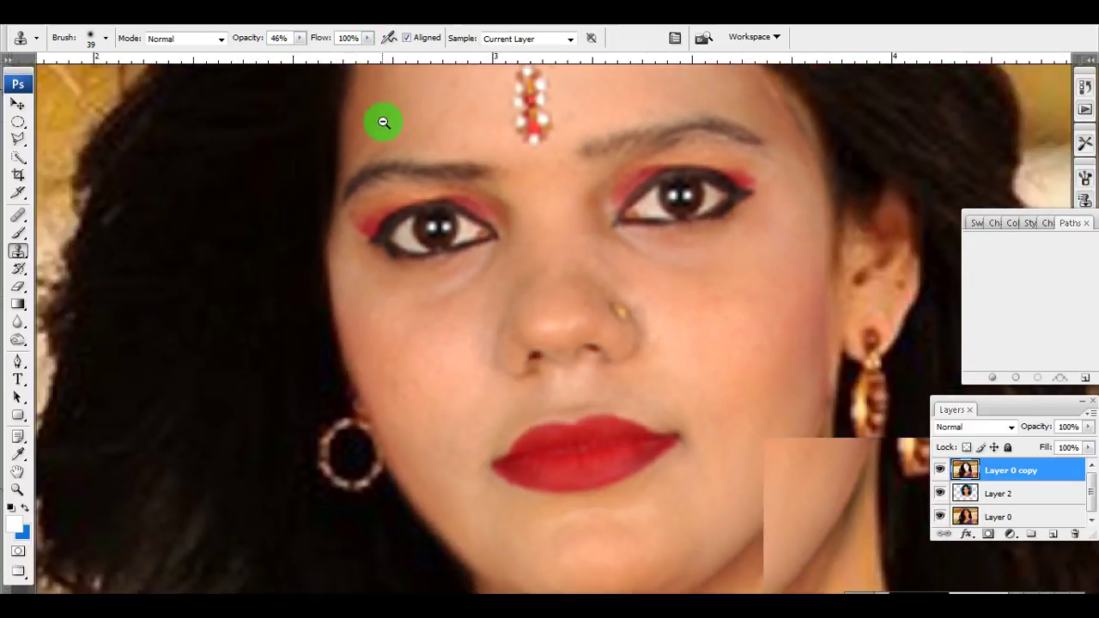
scroll(380, 128, down, 2)
scroll(481, 151, down, 2)
mouse_move(481, 151)
mouse_down()
mouse_move(456, 258)
mouse_move(441, 177)
mouse_up()
scroll(450, 212, down, 3)
scroll(451, 287, down, 3)
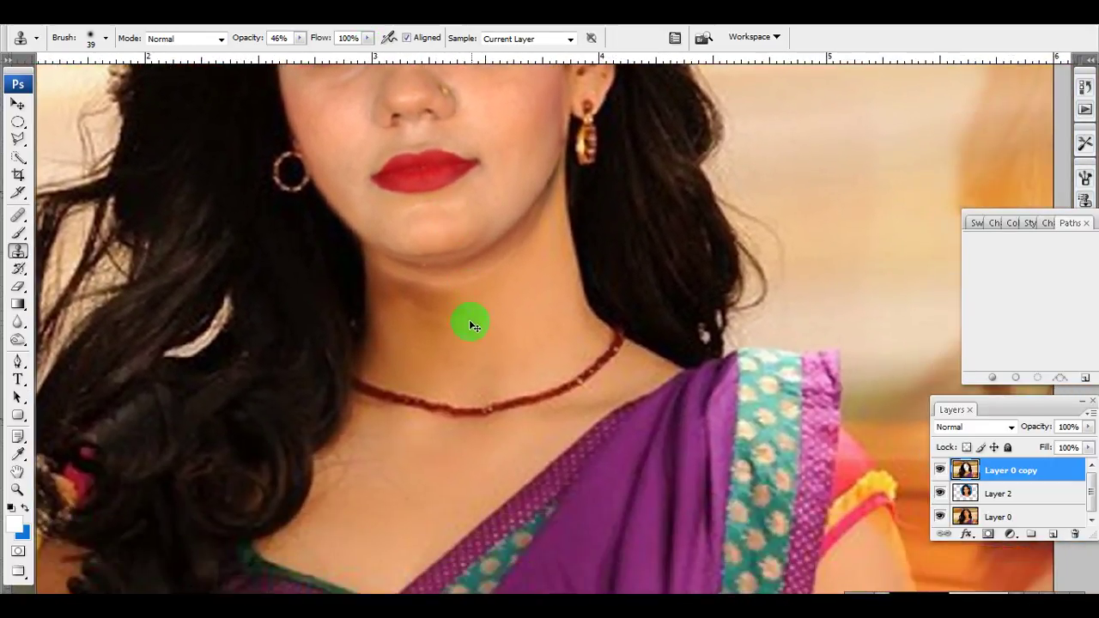
right_click(469, 309)
click(486, 313)
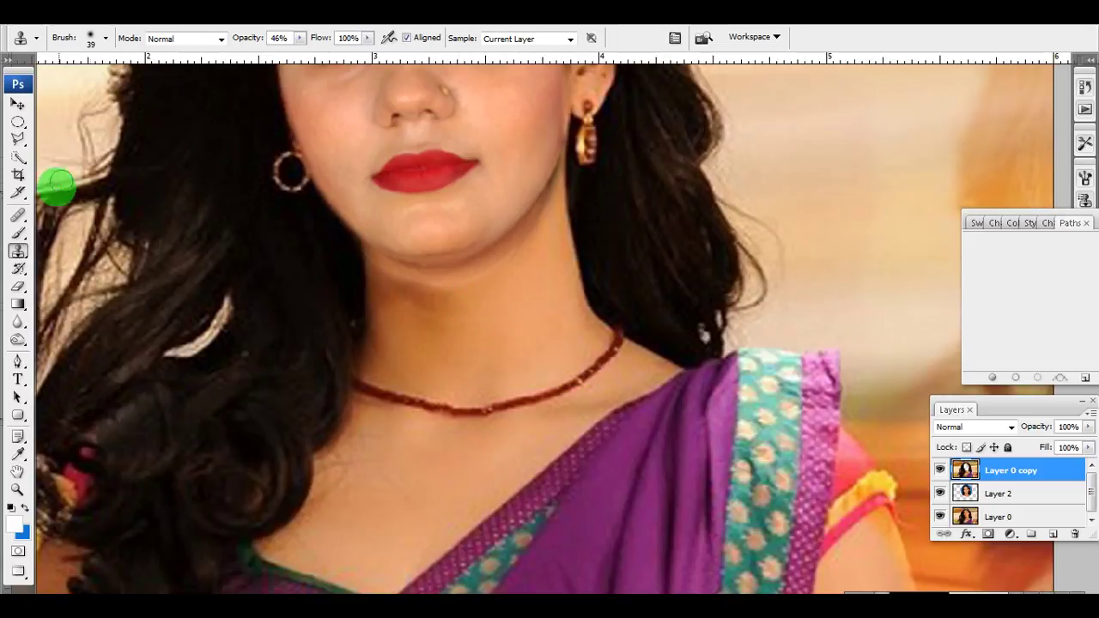
Step: Dodge the neck from jaw to necklace on Layer 0 copy at 10% midtone exposure
click(19, 343)
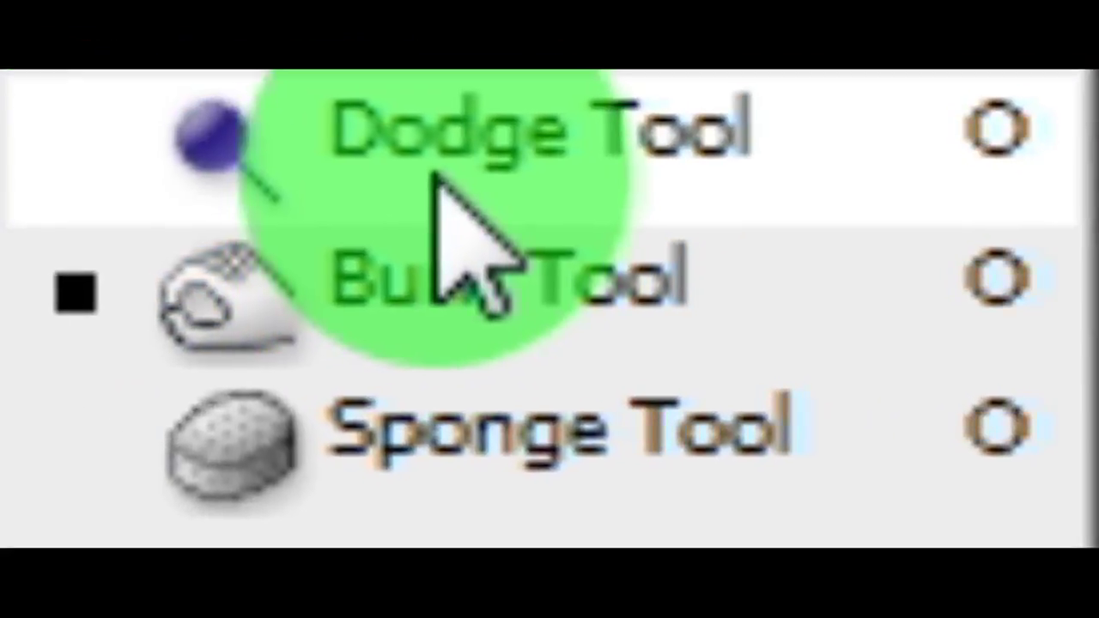
click(442, 185)
mouse_move(420, 307)
mouse_down()
mouse_move(451, 294)
mouse_move(439, 326)
mouse_up()
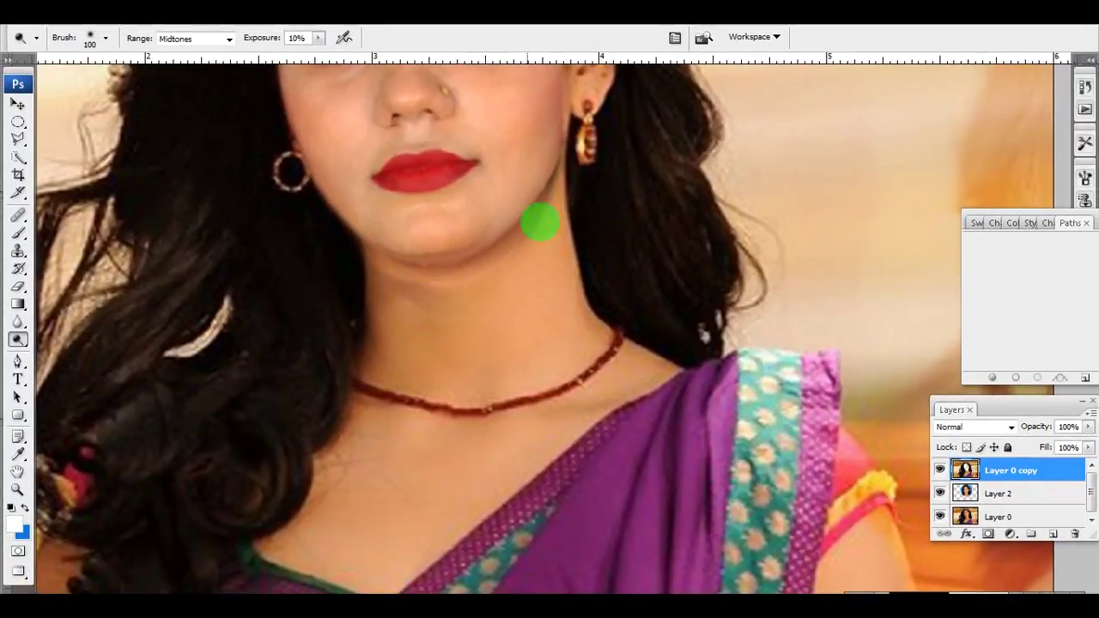
drag(540, 222, 610, 363)
drag(404, 313, 405, 359)
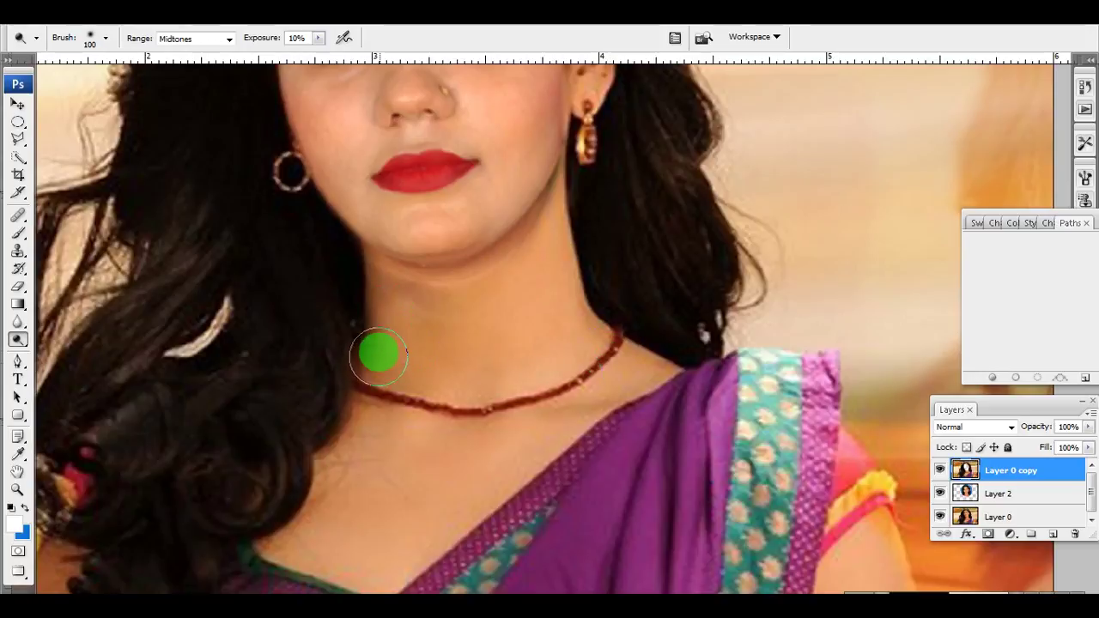
mouse_move(459, 327)
mouse_down()
mouse_move(392, 291)
mouse_move(369, 375)
mouse_move(510, 417)
mouse_move(371, 404)
mouse_up()
mouse_move(352, 472)
mouse_down()
mouse_move(594, 386)
mouse_move(583, 297)
mouse_move(544, 160)
mouse_up()
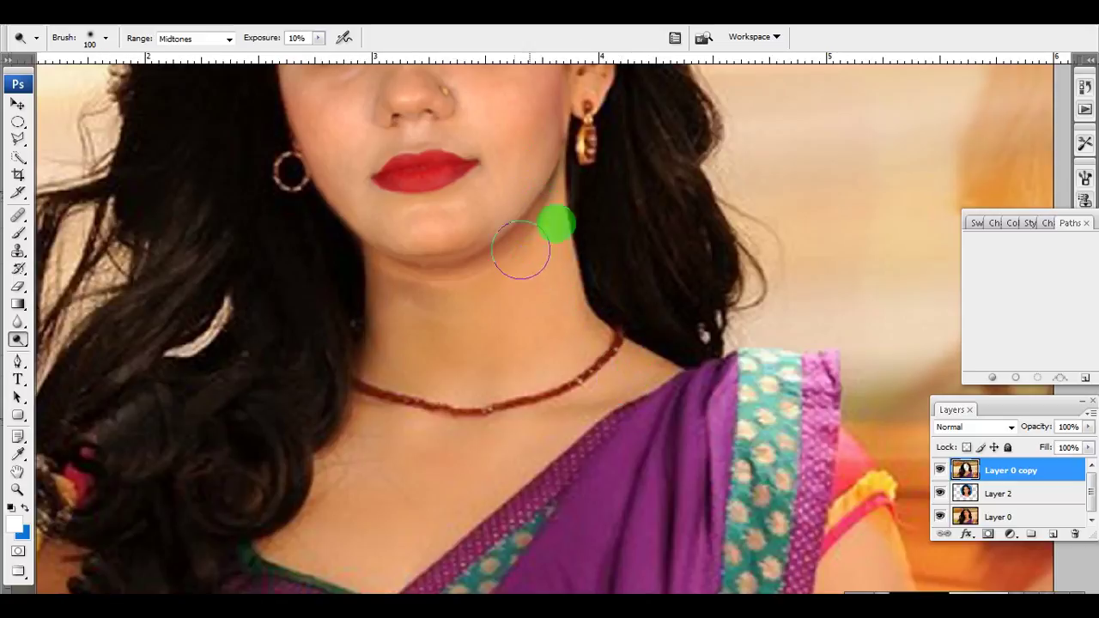
drag(531, 246, 557, 174)
scroll(557, 174, up, 1)
Step: Select Layer 2 and set the Clone Stamp brush to 25 px
right_click(518, 171)
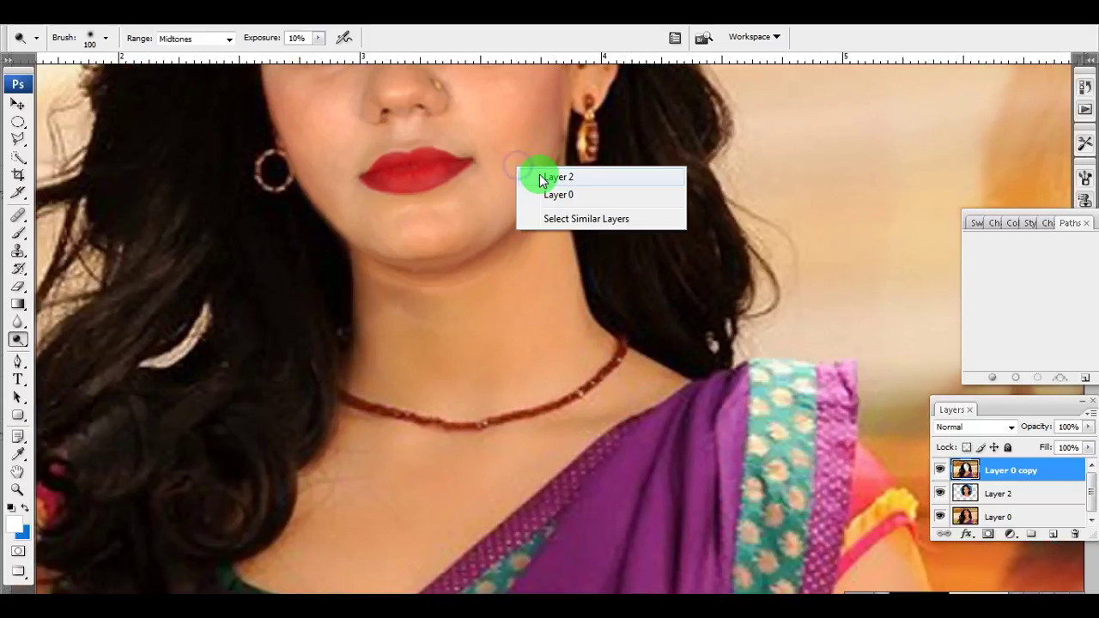
click(541, 178)
scroll(544, 192, up, 1)
scroll(557, 202, up, 1)
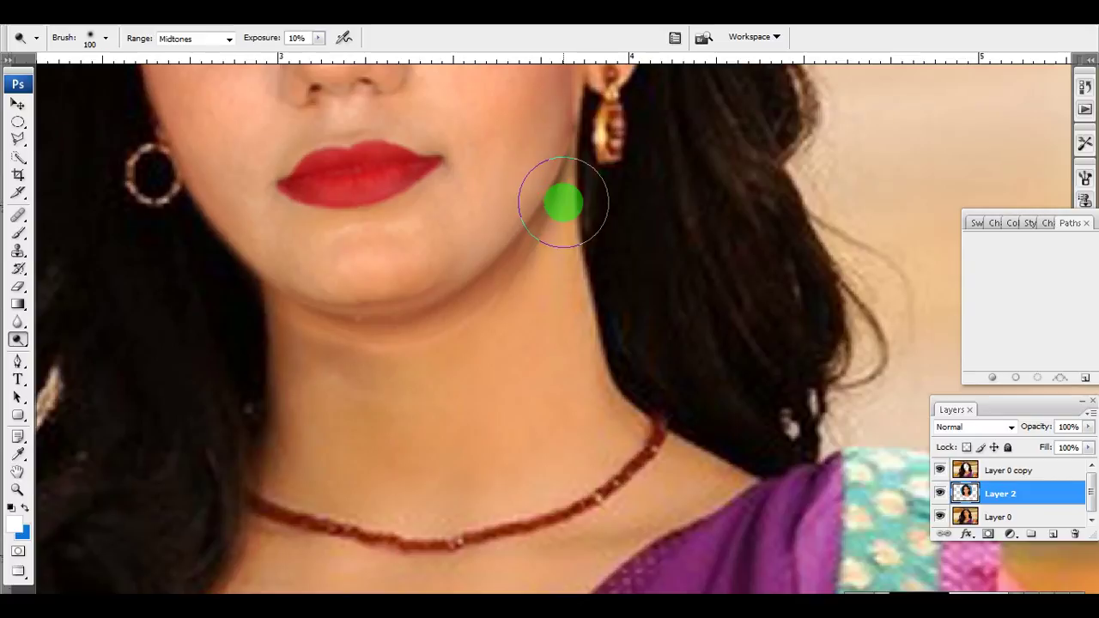
key(s)
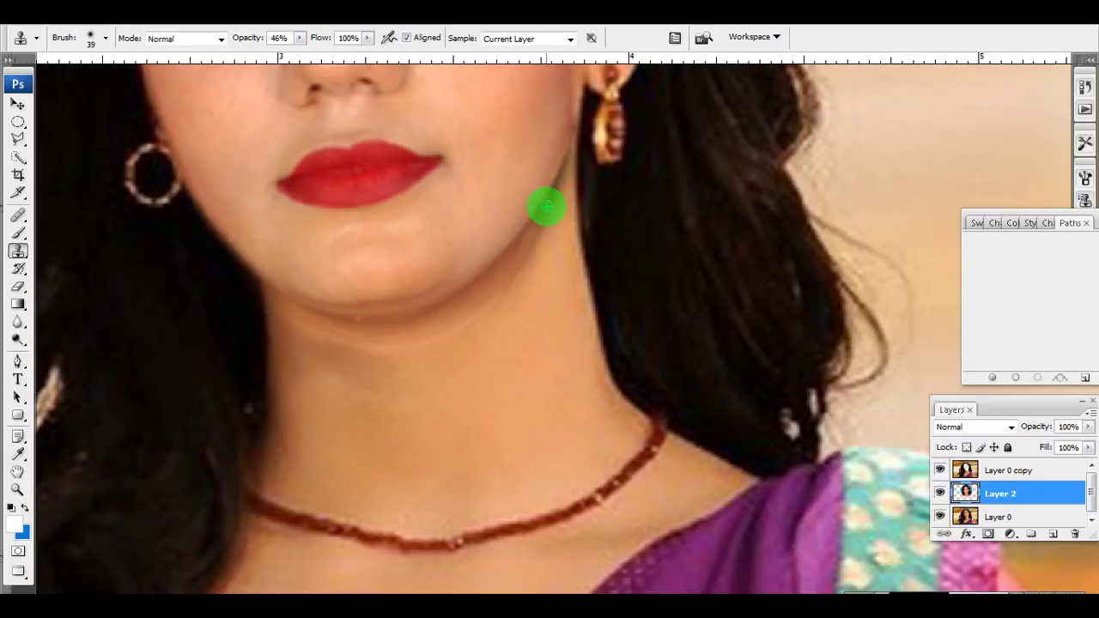
click(24, 230)
right_click(550, 225)
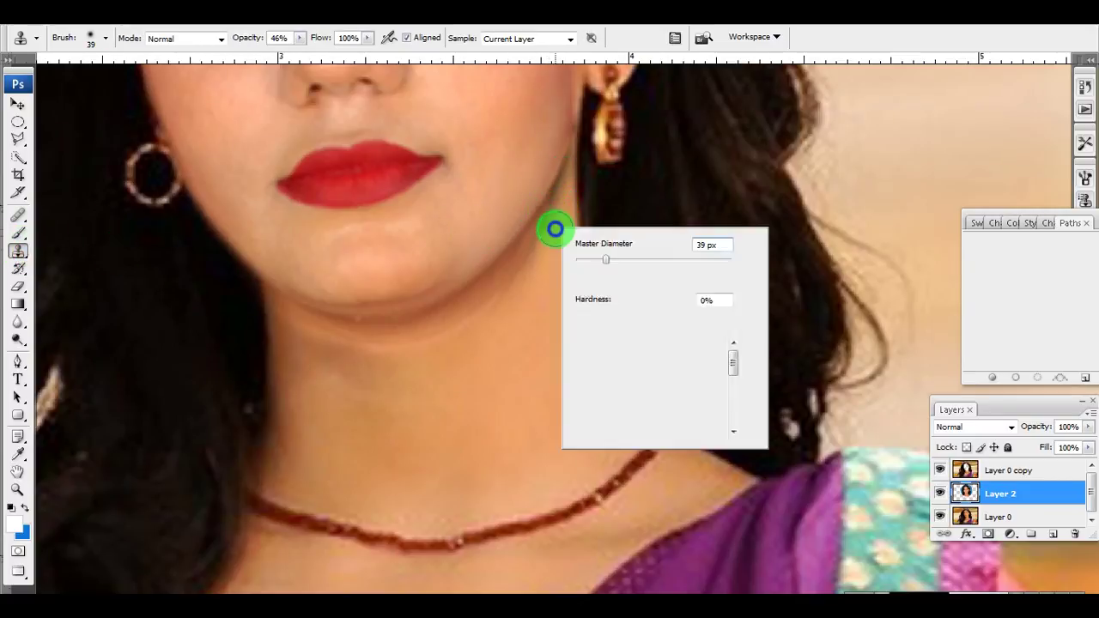
drag(589, 263, 574, 262)
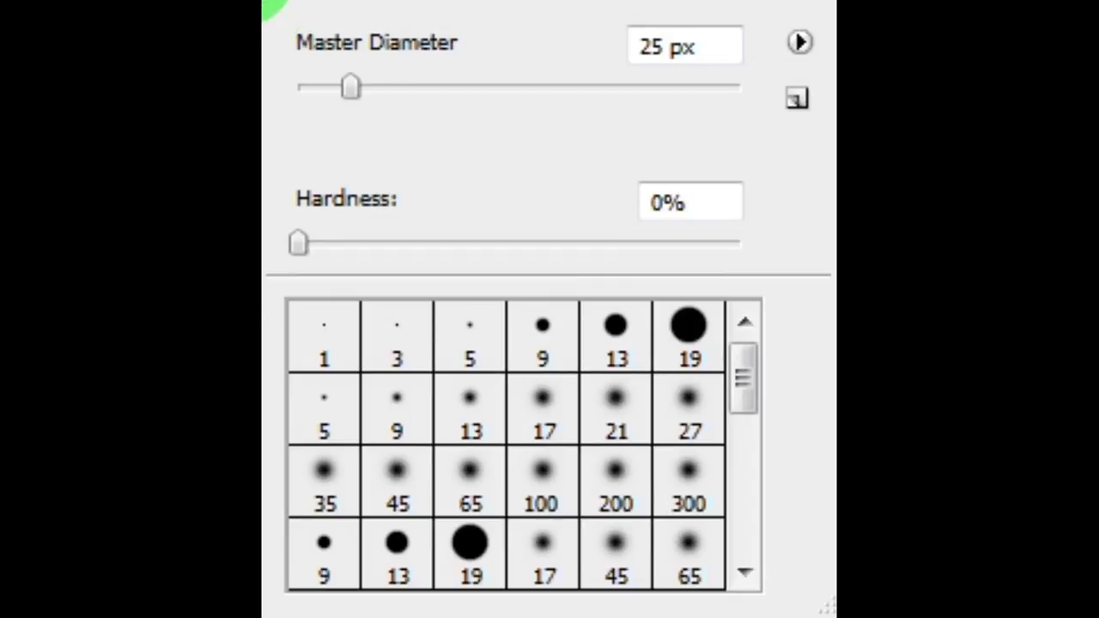
key(Return)
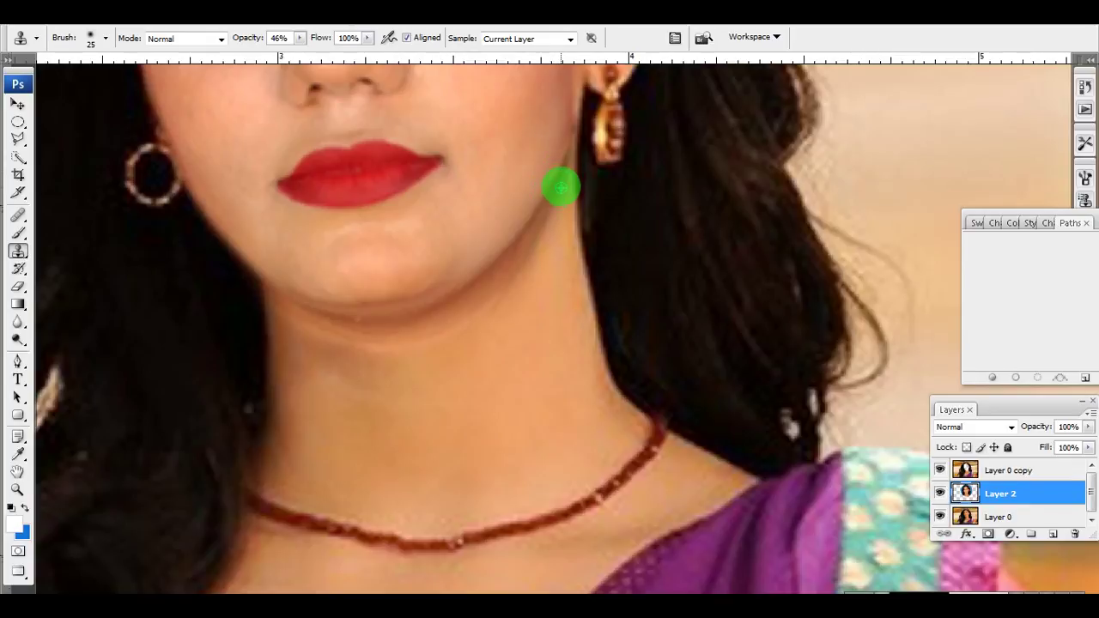
Step: Zoom out to show the whole photo and reselect Layer 0 copy
alt+click(494, 295)
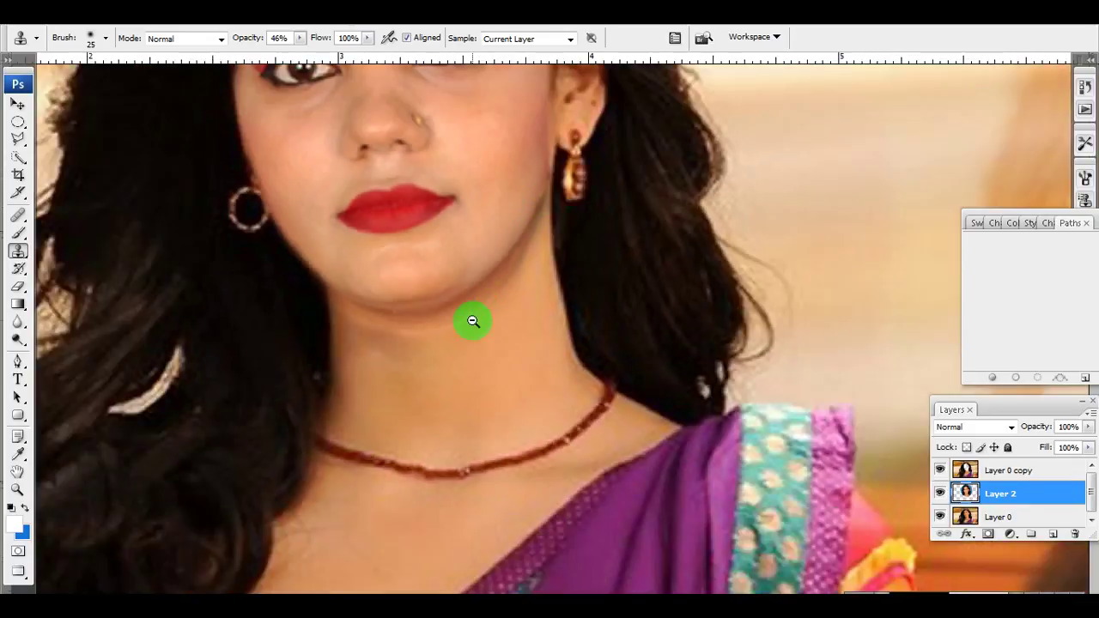
alt+click(540, 271)
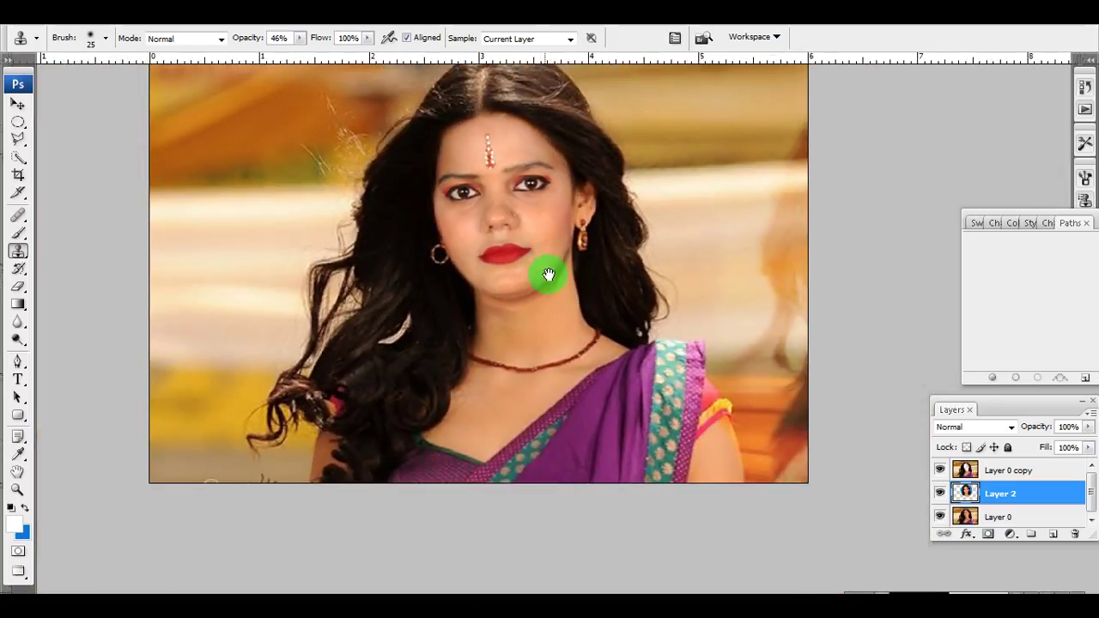
ctrl+right_click(549, 272)
click(571, 282)
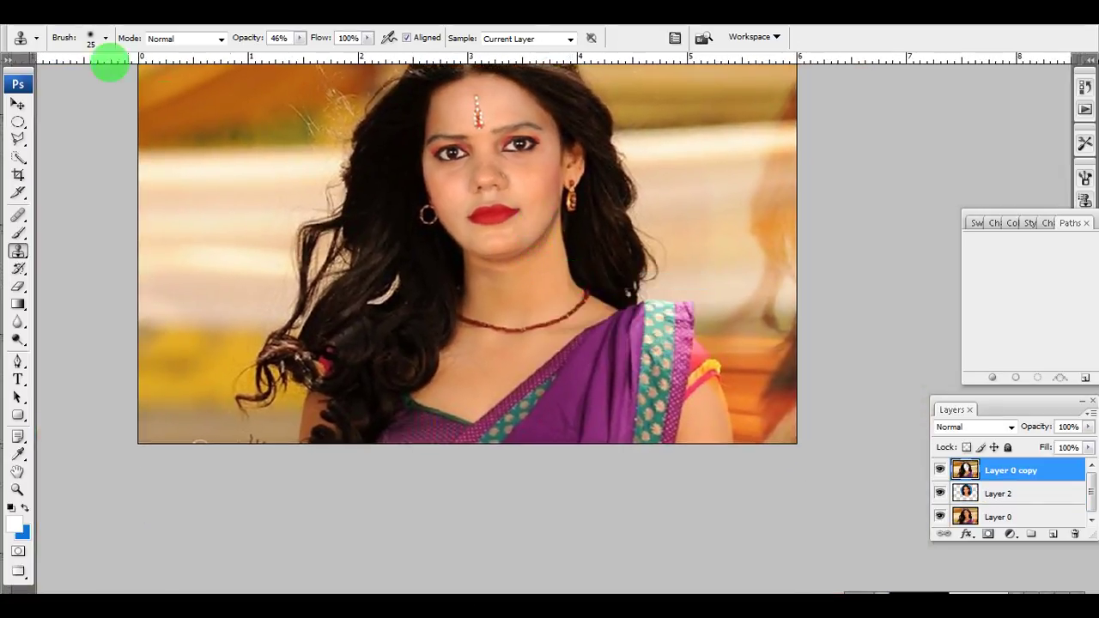
Step: Apply a Cooling Filter (80) photo filter at about 10% density to Layer 0 copy
click(103, 19)
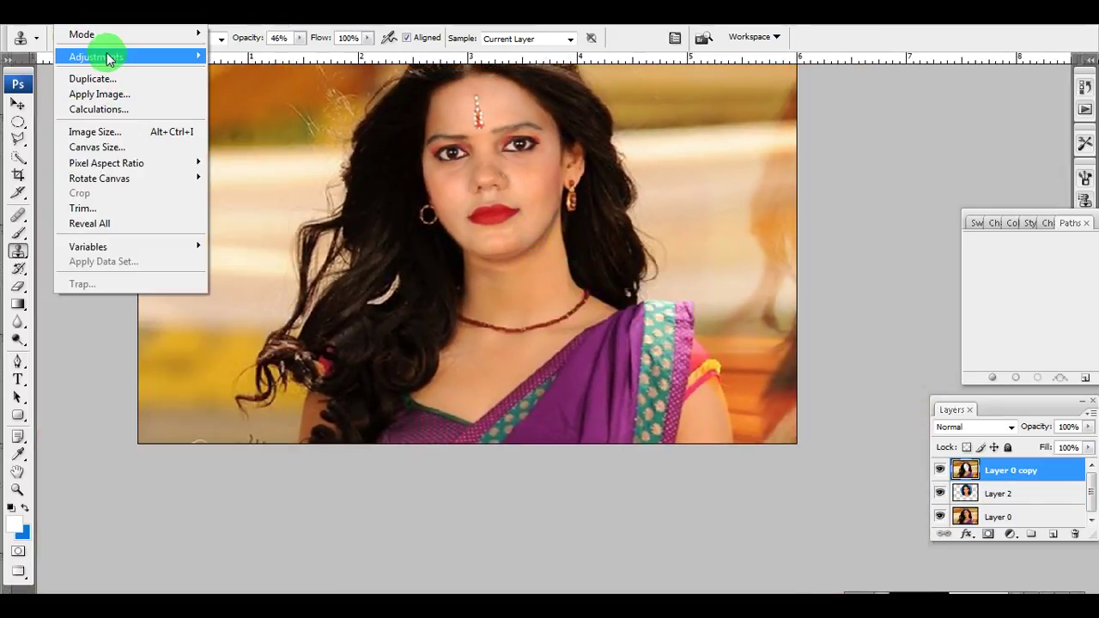
mouse_move(97, 56)
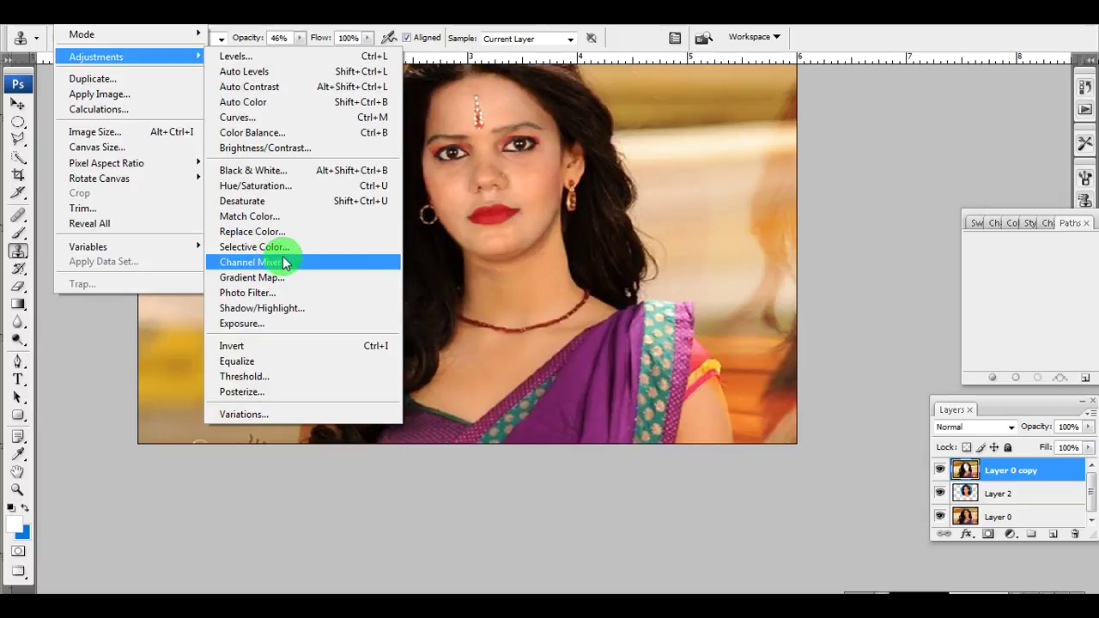
click(289, 292)
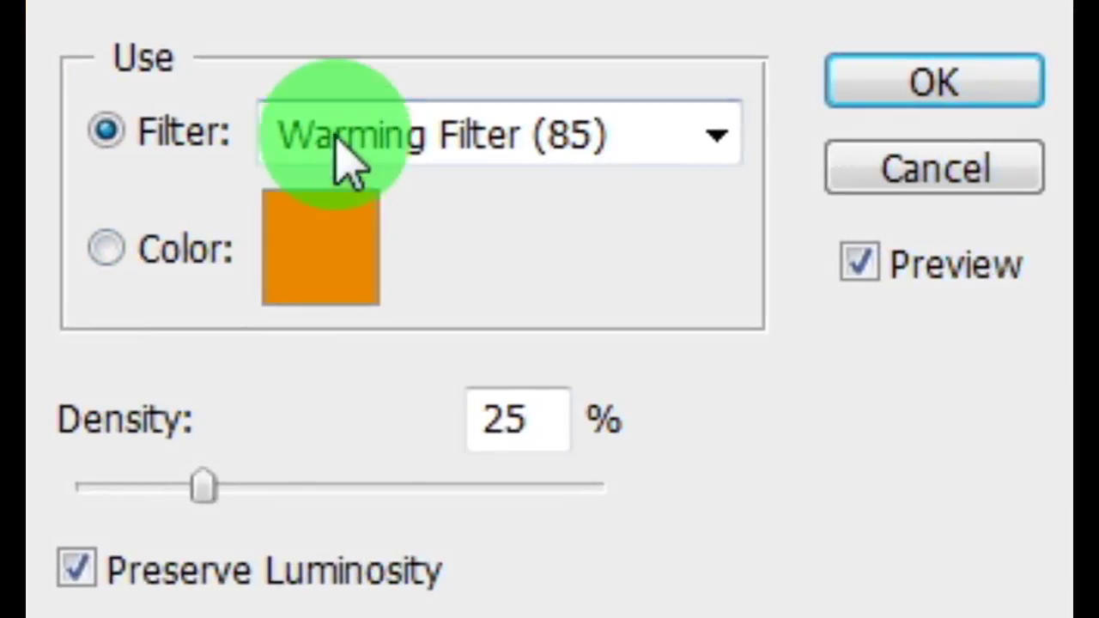
click(343, 138)
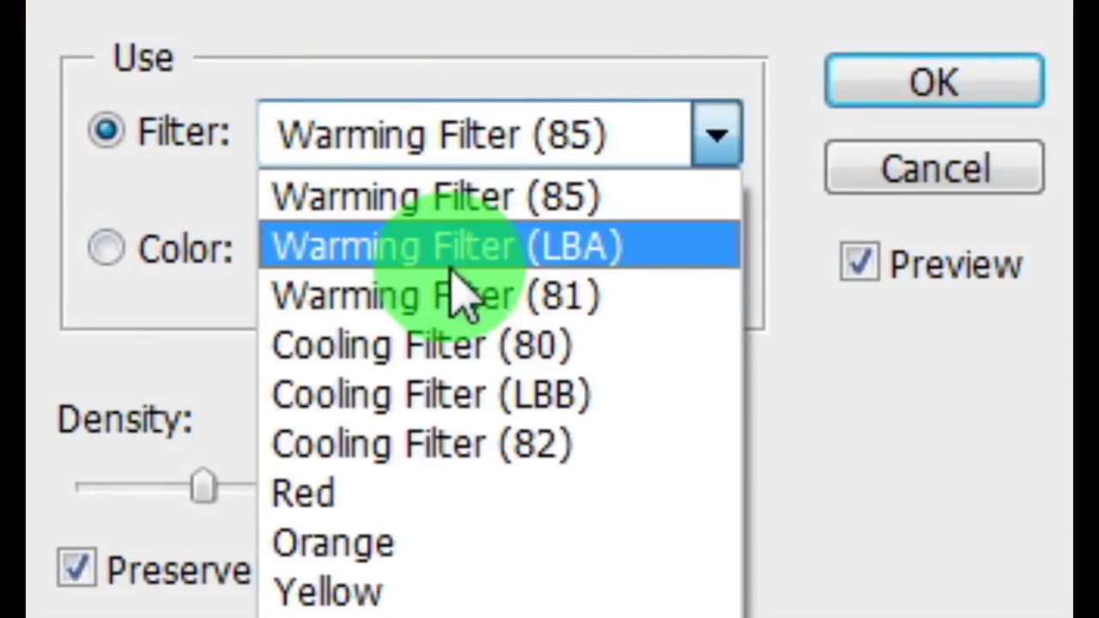
click(468, 354)
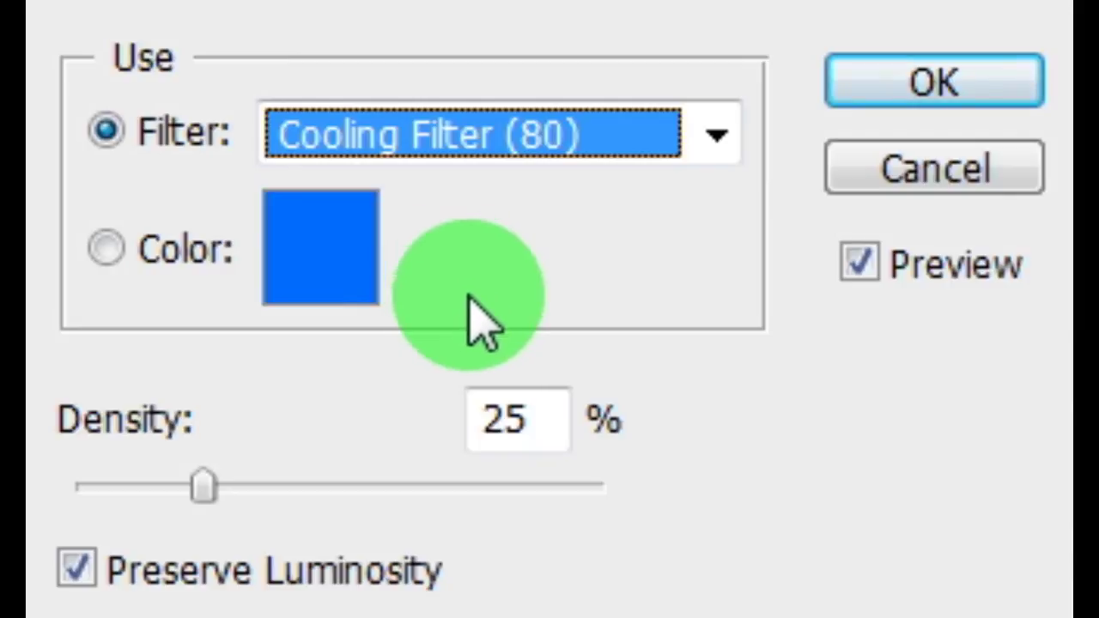
drag(180, 487, 121, 496)
click(934, 81)
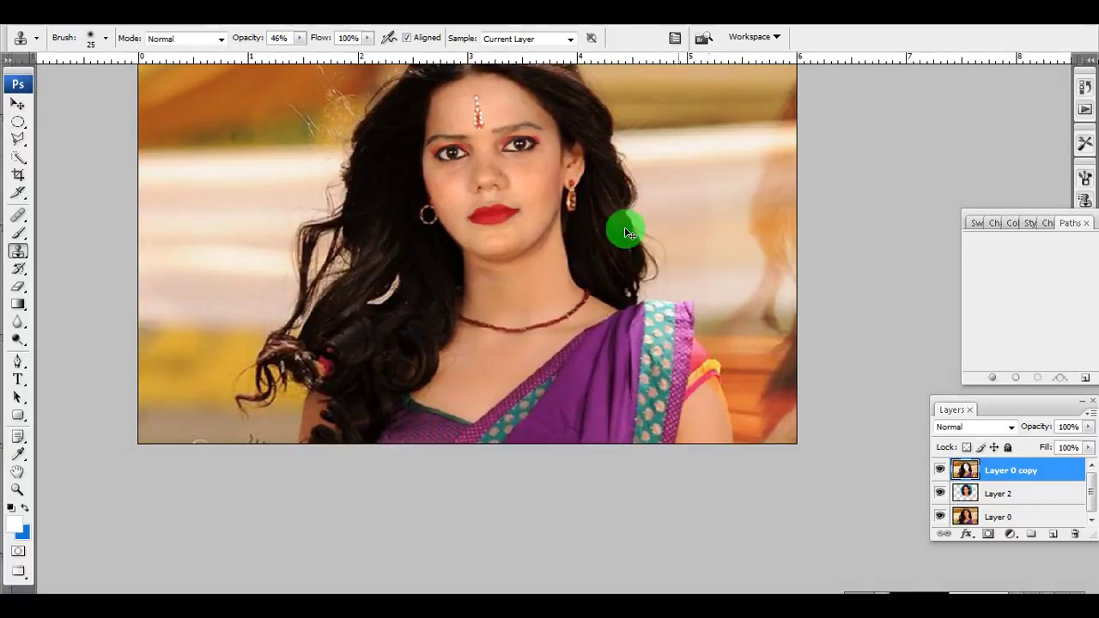
Step: Select Layer 2 from the layers under the face
scroll(515, 228, up, 1)
right_click(510, 182)
click(531, 194)
Step: Apply a Cooling Filter (80) photo filter at 5% density to Layer 2
click(23, 40)
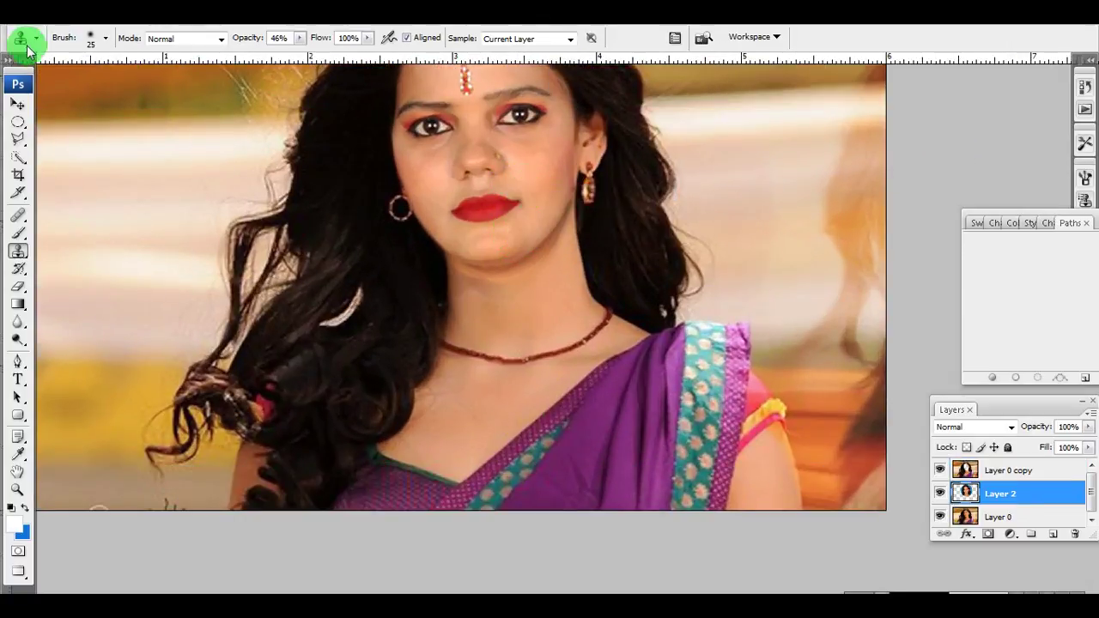
click(67, 21)
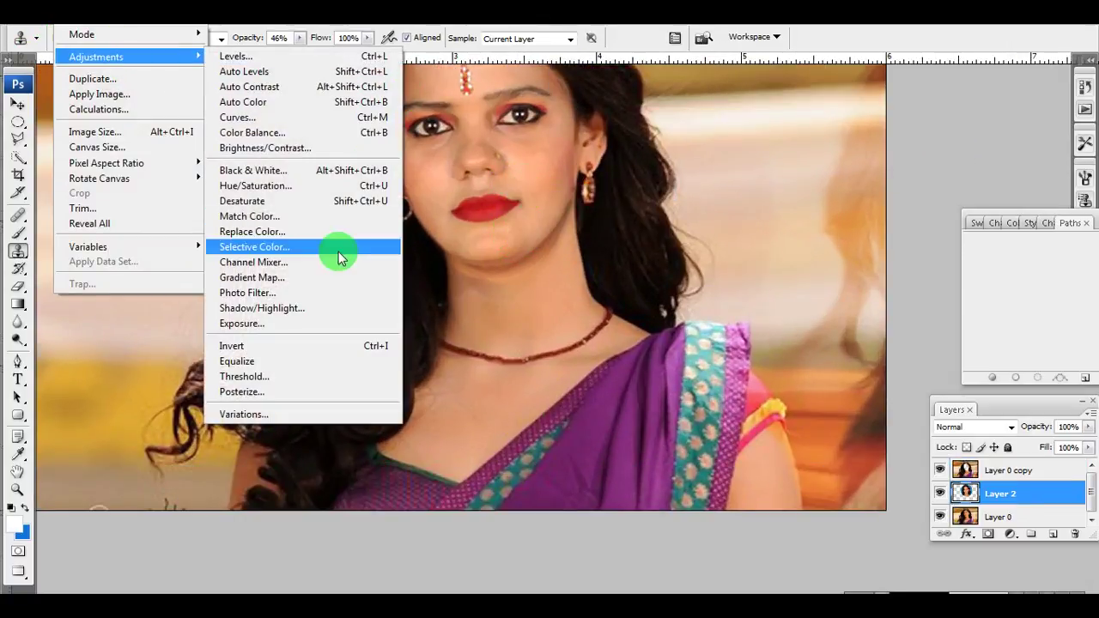
click(335, 292)
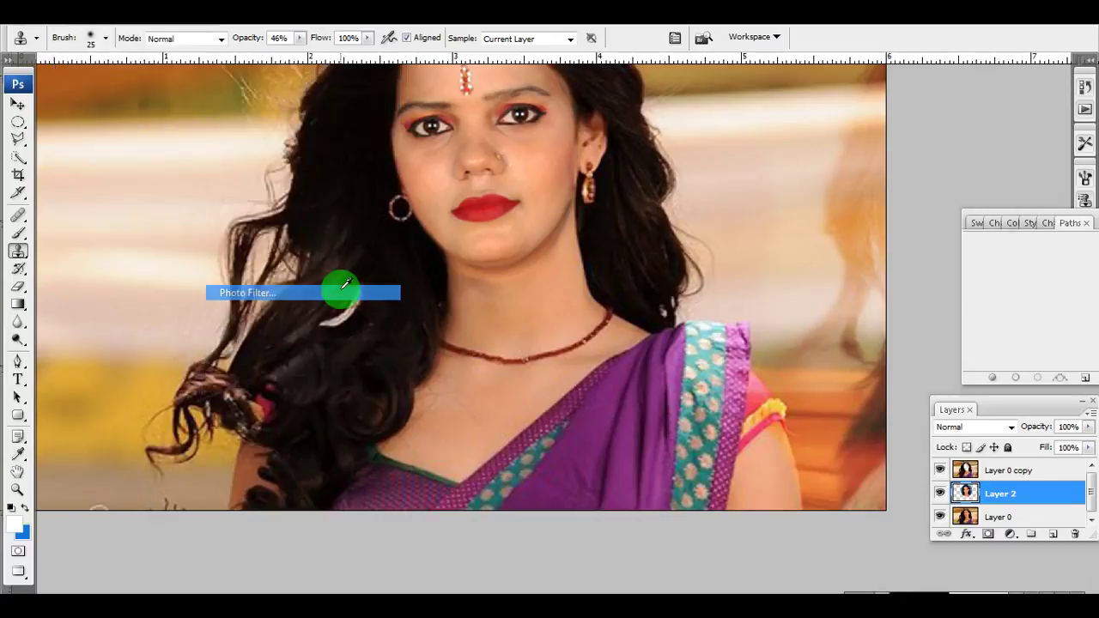
click(682, 145)
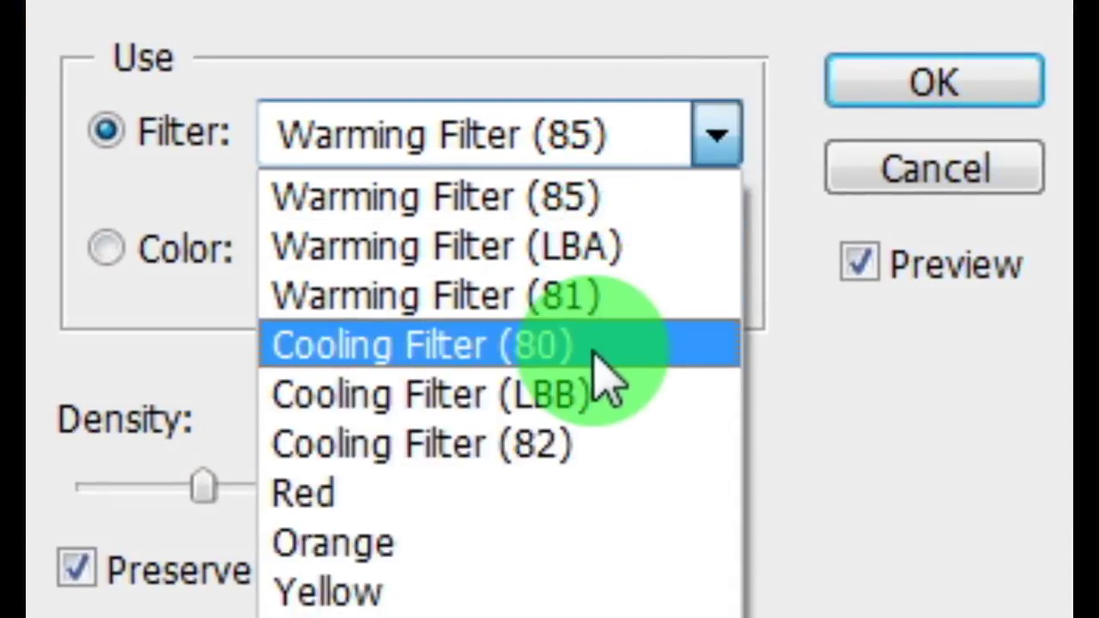
click(652, 322)
drag(203, 486, 102, 494)
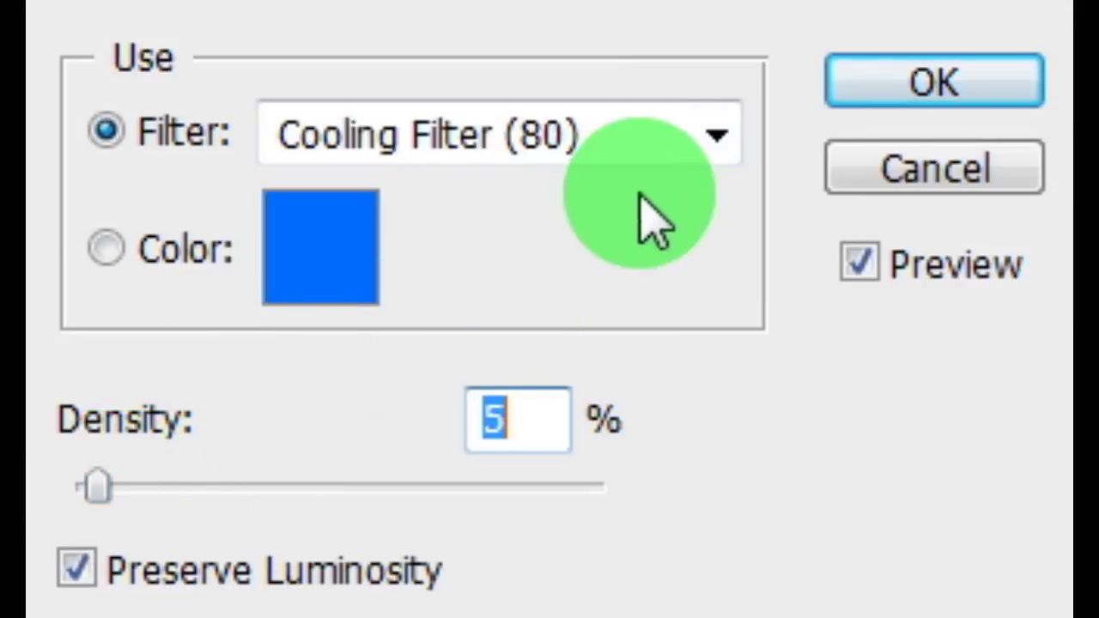
click(934, 81)
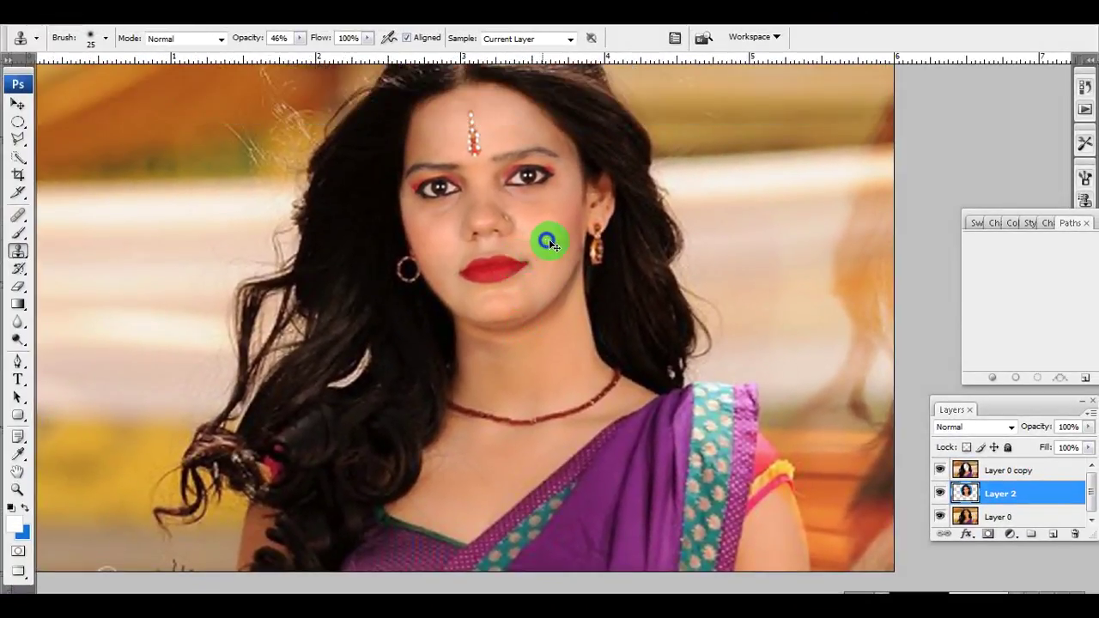
Step: Zoom in and choose the Brush tool at 91 px
ctrl+click(554, 283)
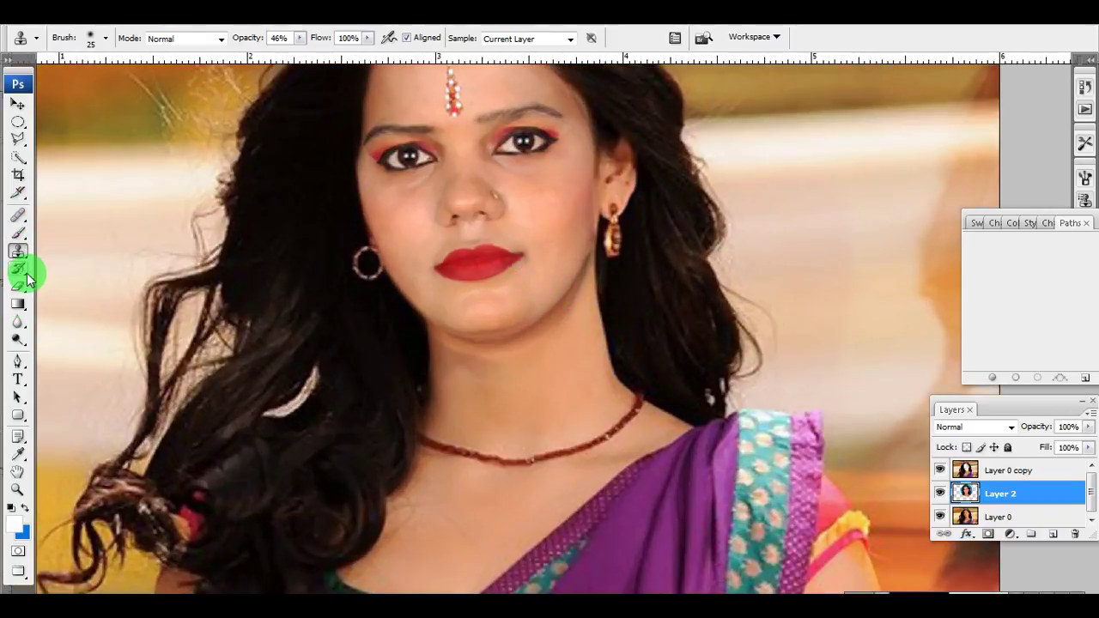
right_click(20, 234)
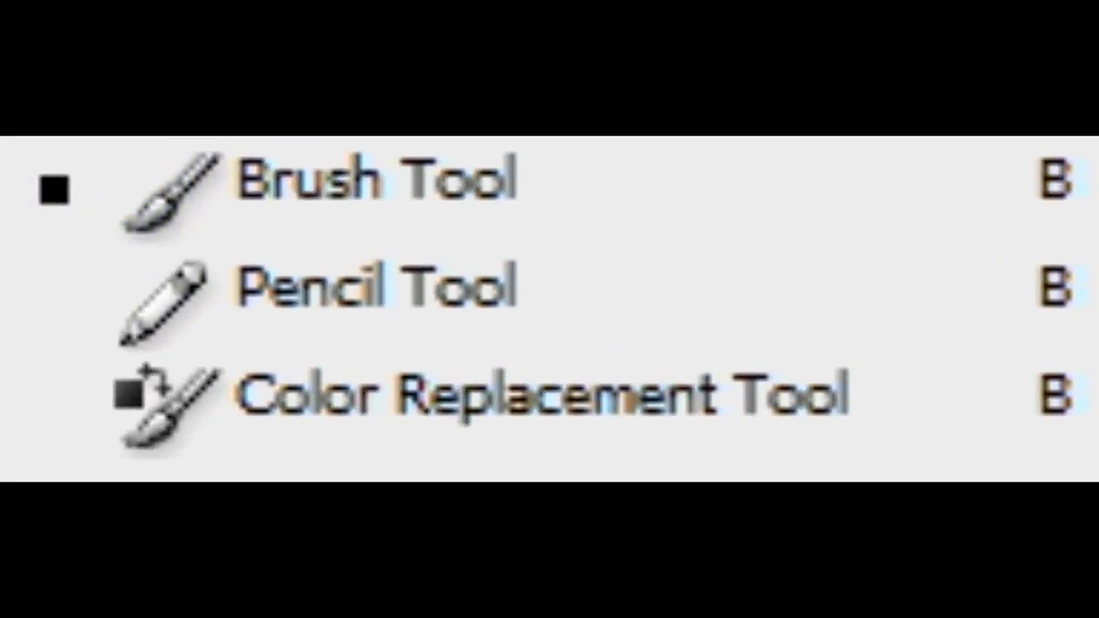
click(706, 184)
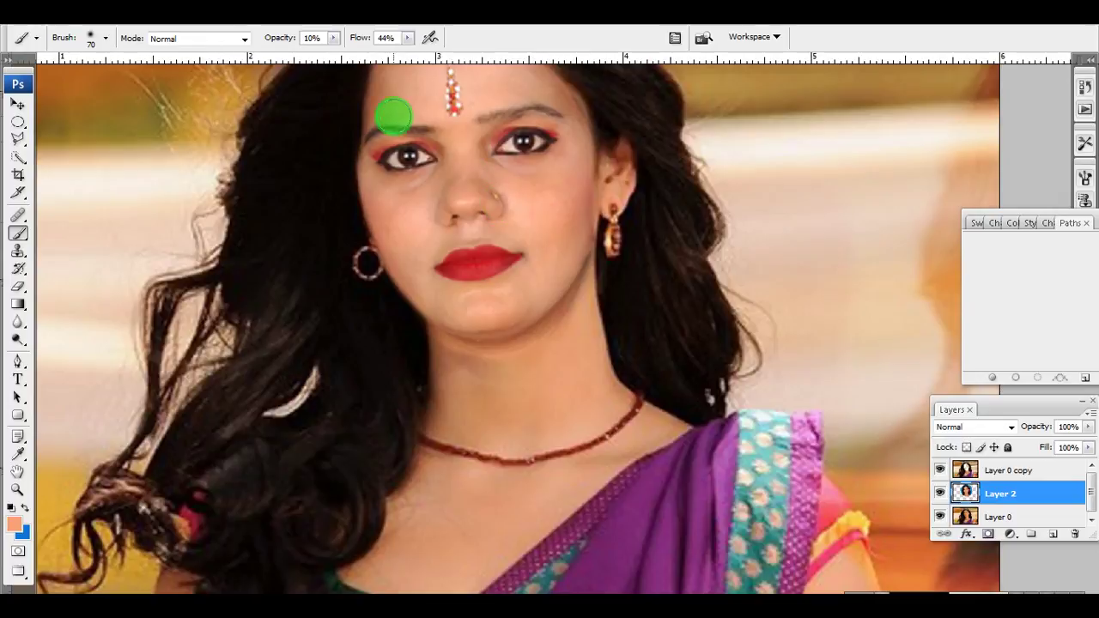
right_click(528, 177)
drag(622, 208, 631, 207)
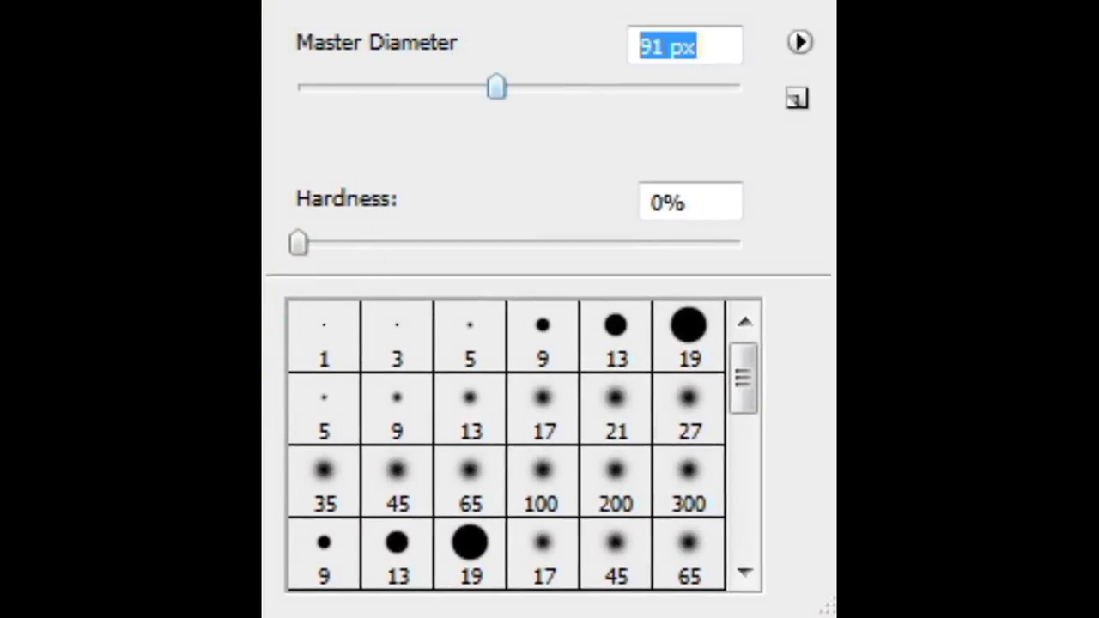
key(Return)
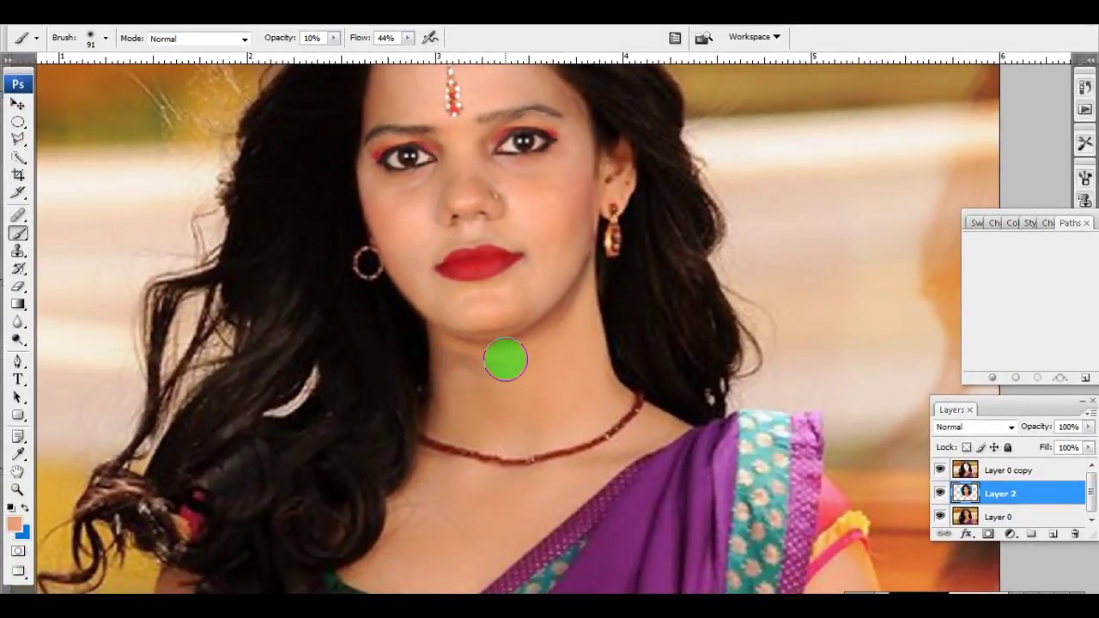
Step: Softly paint skin colour over the neck and necklace area on Layer 0 copy
click(1009, 471)
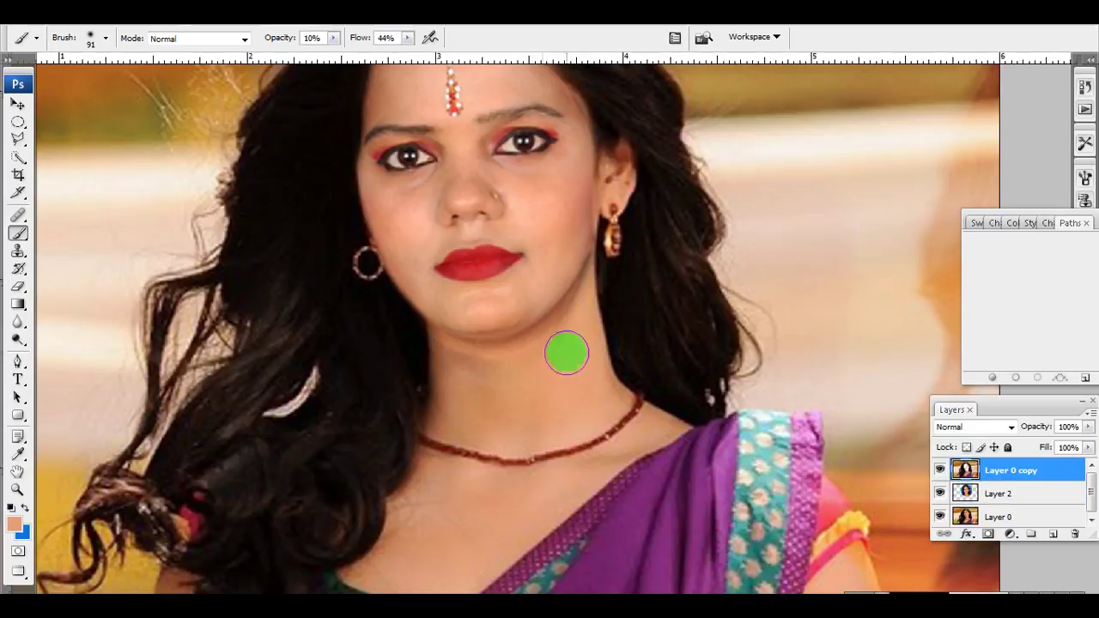
mouse_move(464, 360)
mouse_down()
mouse_move(446, 355)
mouse_move(557, 339)
mouse_up()
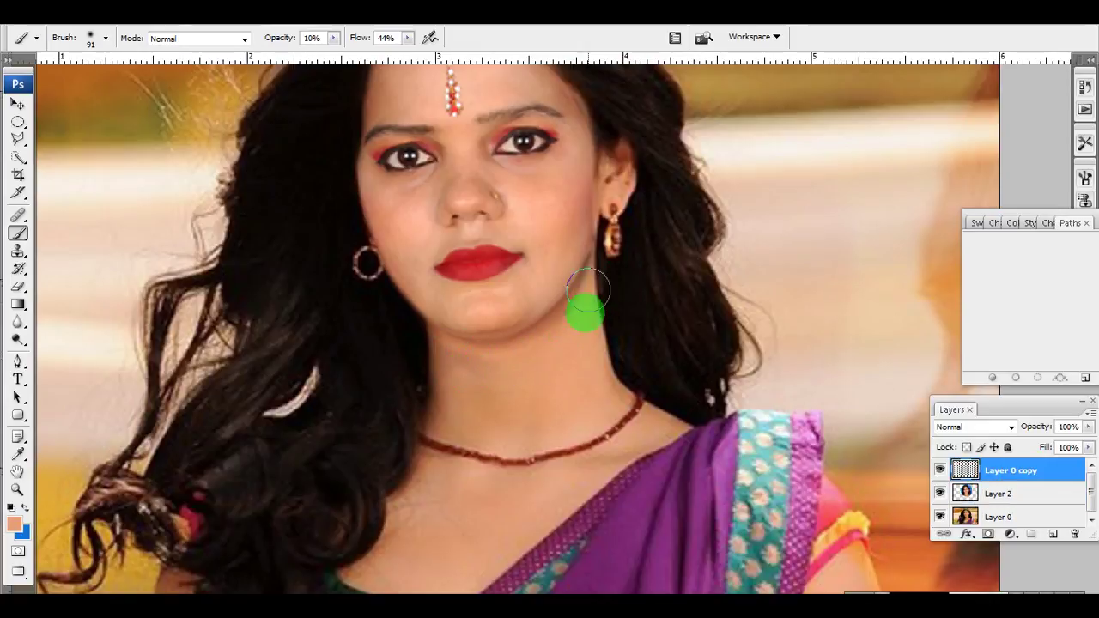
mouse_move(588, 292)
mouse_down()
mouse_move(574, 344)
mouse_move(464, 364)
mouse_up()
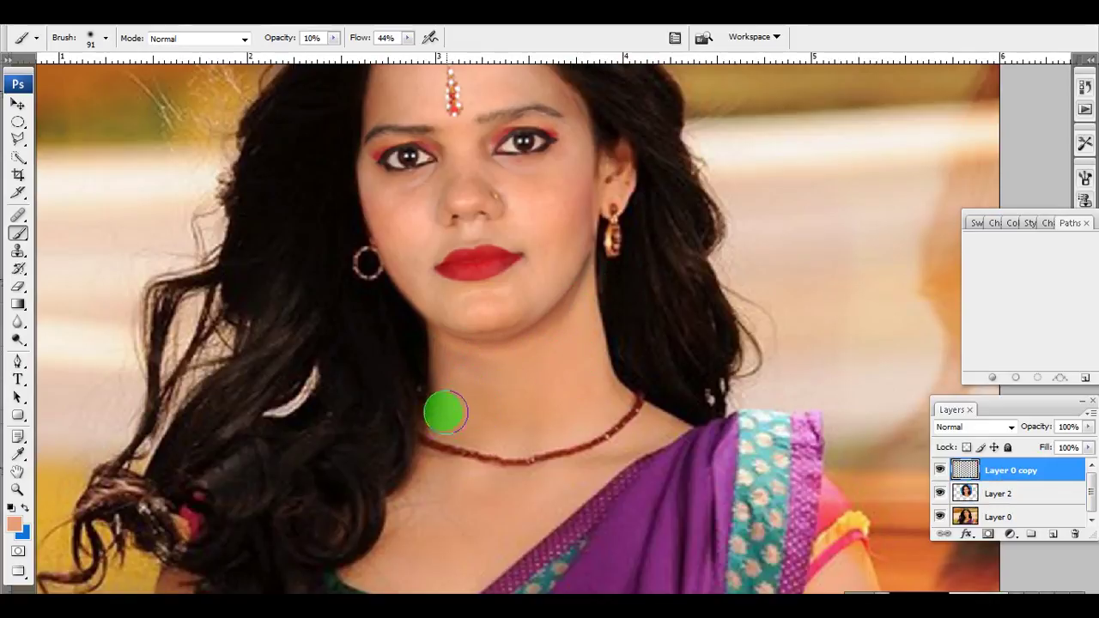
drag(446, 413, 475, 440)
drag(500, 366, 468, 489)
drag(581, 386, 586, 365)
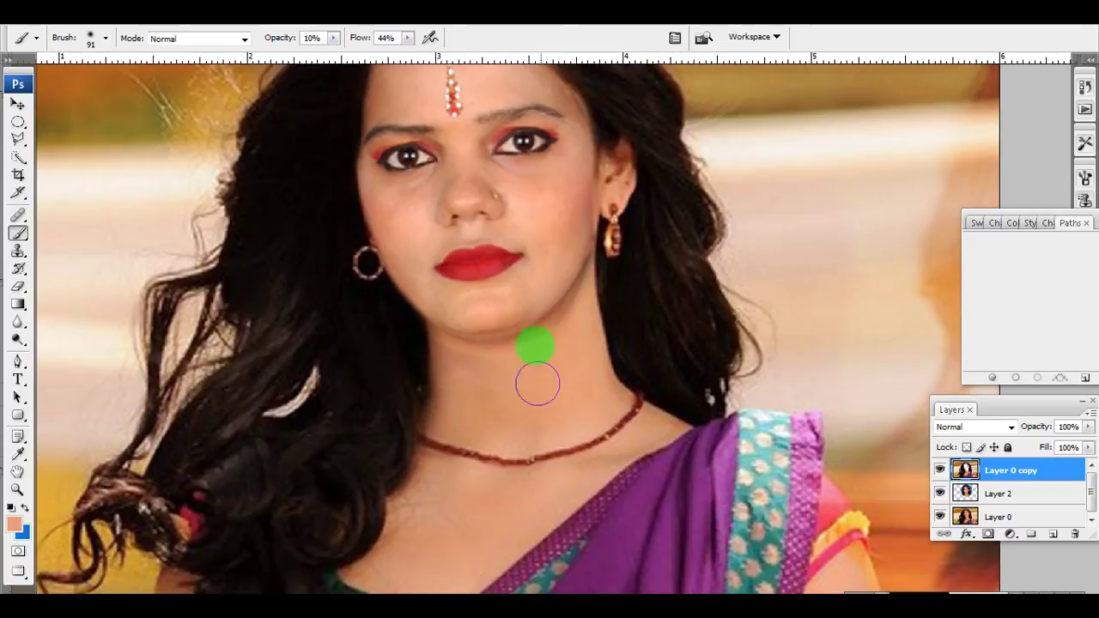
drag(471, 225, 477, 317)
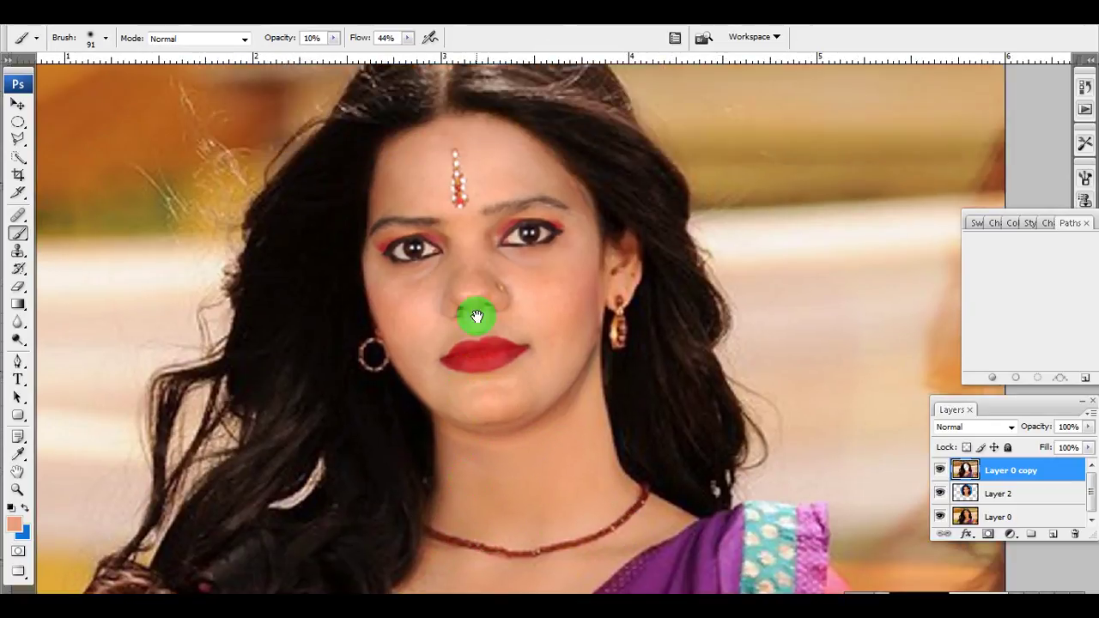
Step: Select Layer 2 and reduce the brush to 58 px
ctrl+right_click(432, 307)
click(463, 316)
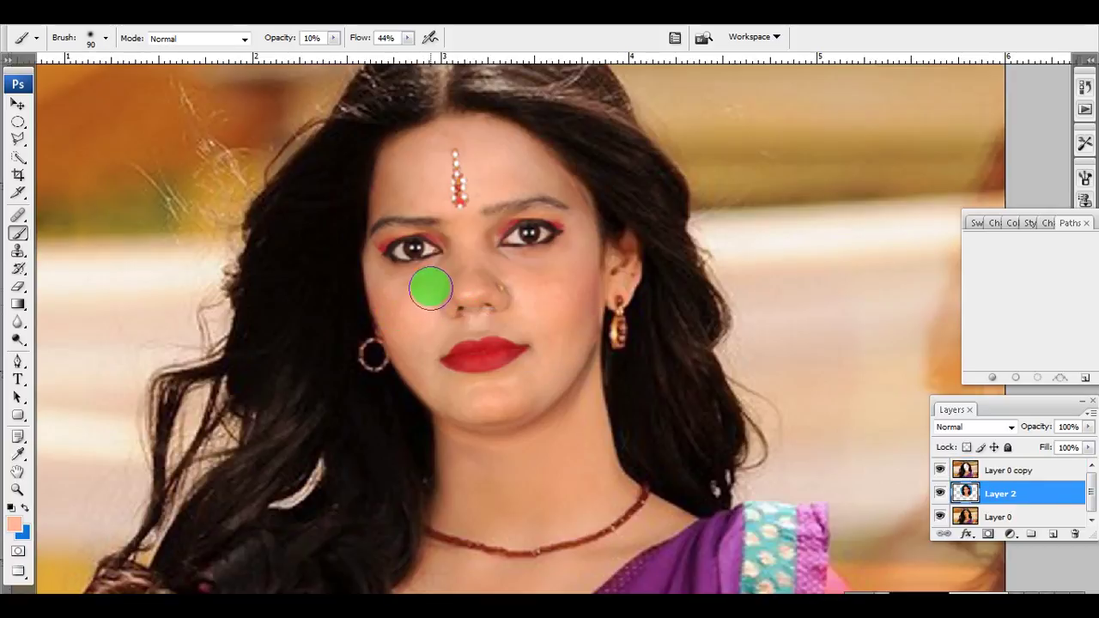
right_click(428, 274)
drag(501, 300, 483, 300)
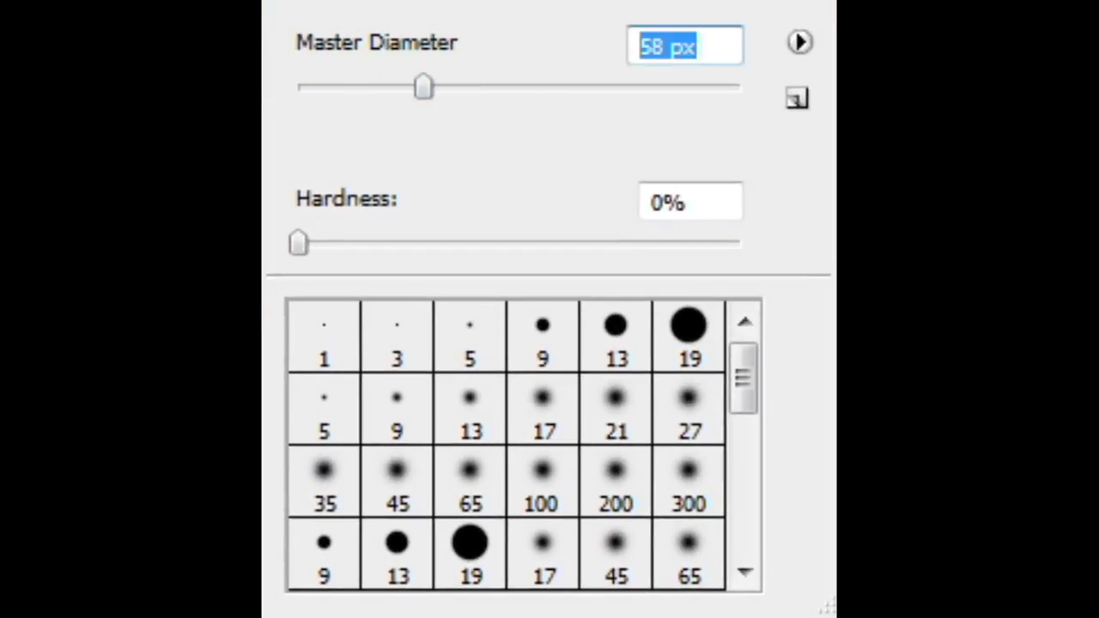
click(400, 288)
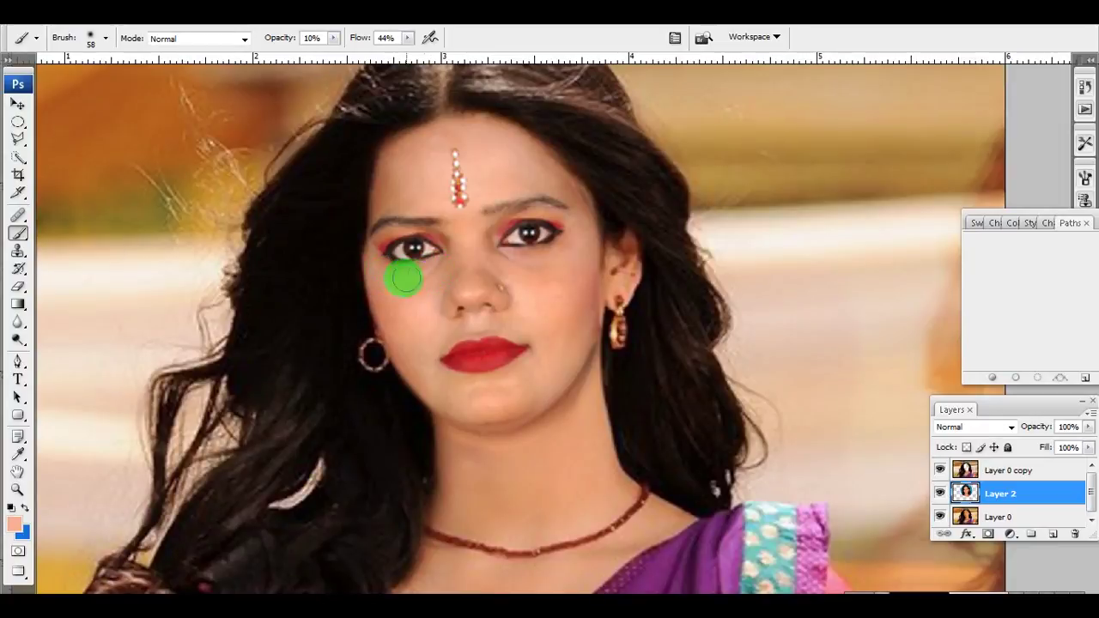
Step: Paint faint skin tone over the cheek, nose and forehead, sampling forehead colour
drag(543, 263, 556, 270)
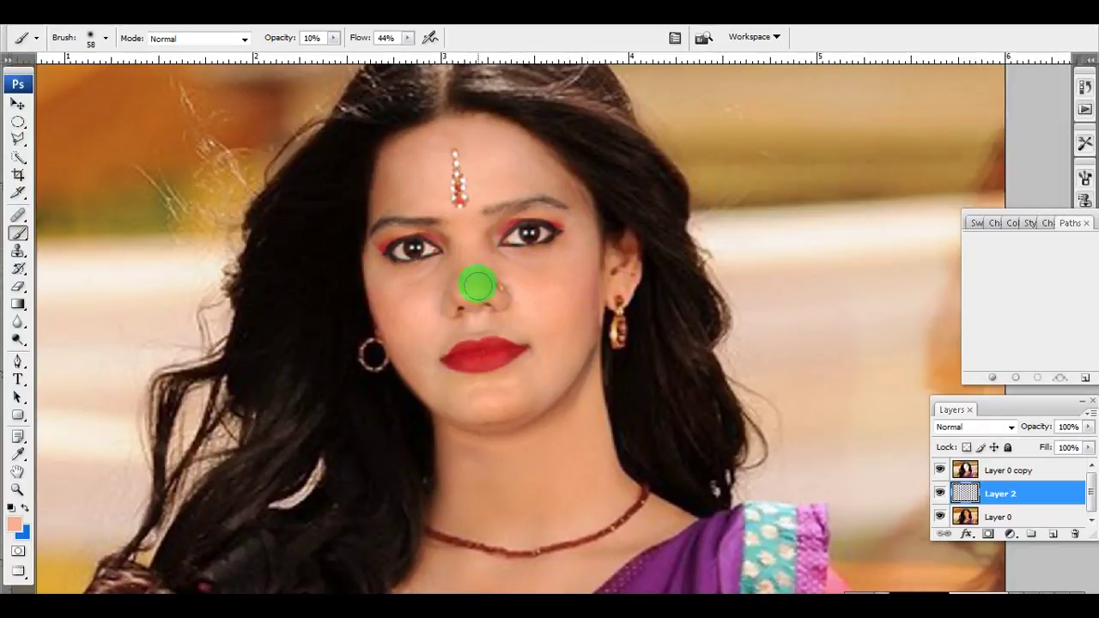
drag(478, 286, 472, 283)
alt+click(437, 163)
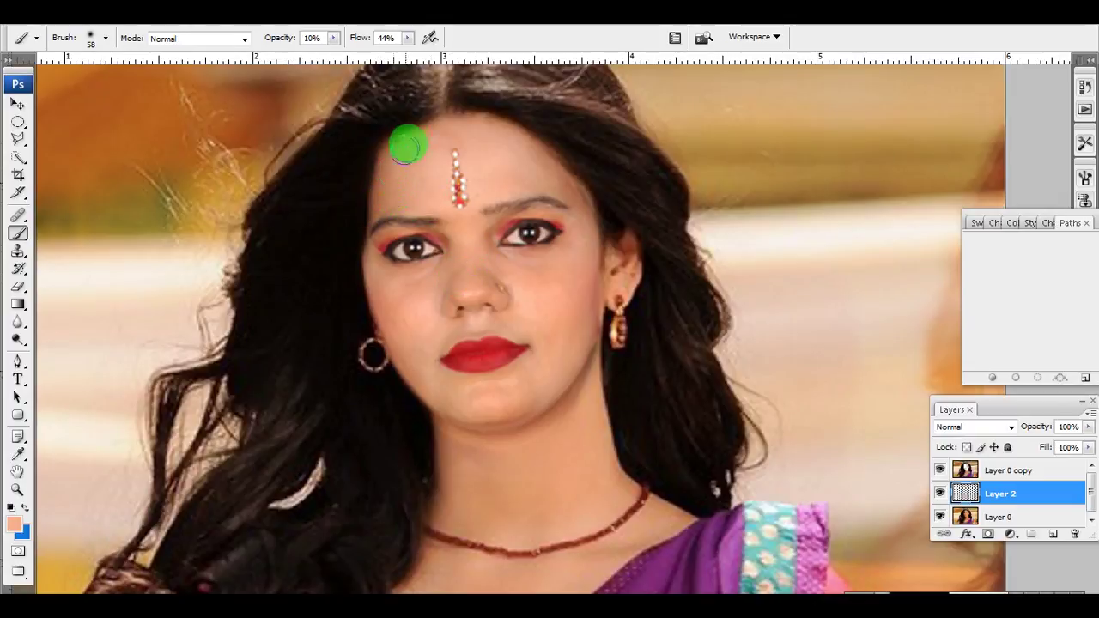
drag(547, 171, 535, 155)
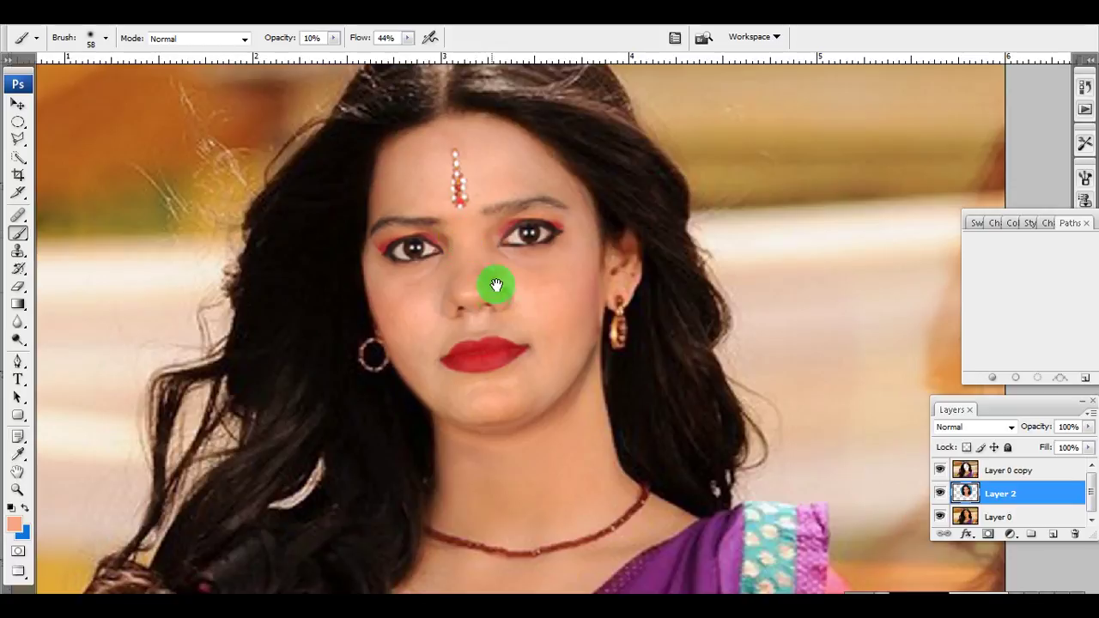
scroll(496, 285, up, 1)
scroll(496, 285, up, 1)
scroll(495, 286, up, 1)
scroll(492, 287, up, 1)
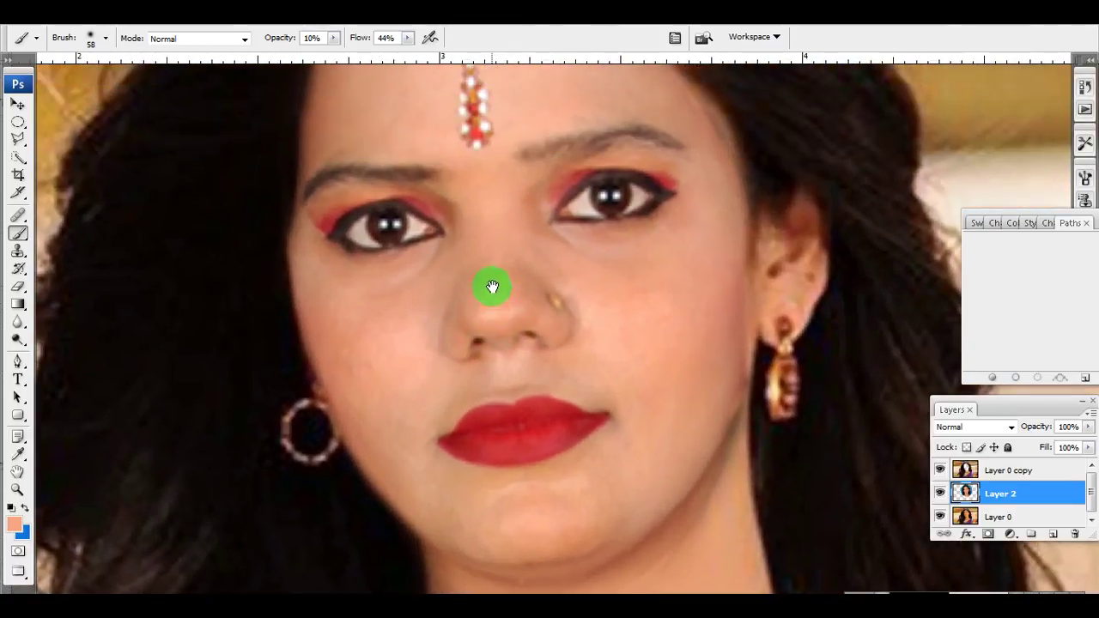
Step: Set up the Clone Stamp with a 47 px brush at 25% opacity
click(19, 250)
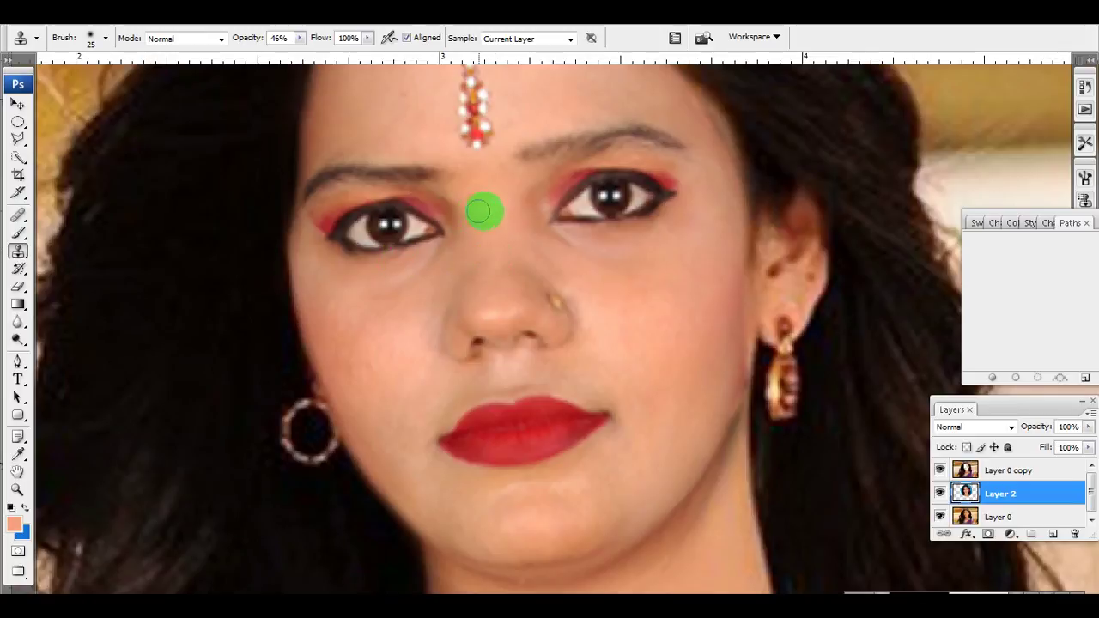
right_click(483, 211)
drag(410, 129, 433, 129)
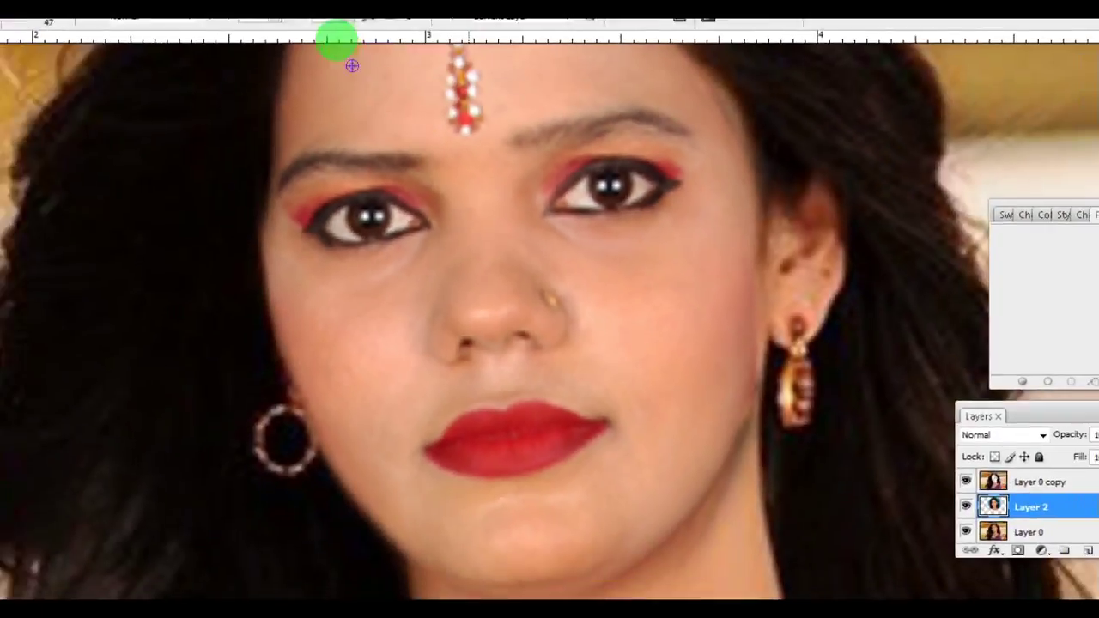
click(287, 37)
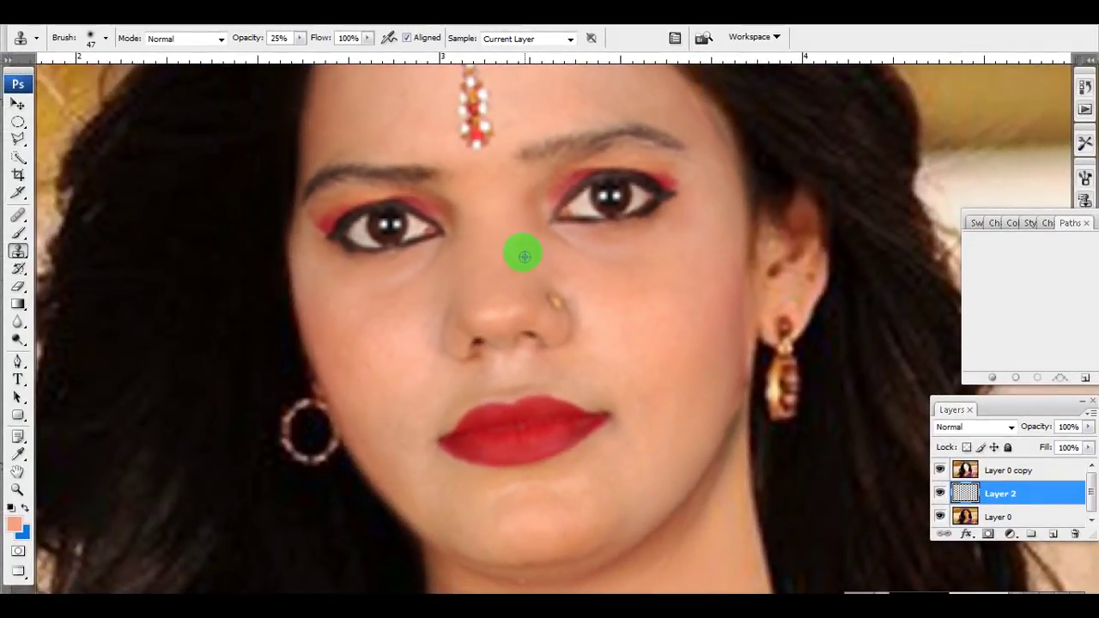
Step: Clone smooth skin over the nose bridge, between the brows, across both cheeks and beside the nose
drag(547, 238, 501, 188)
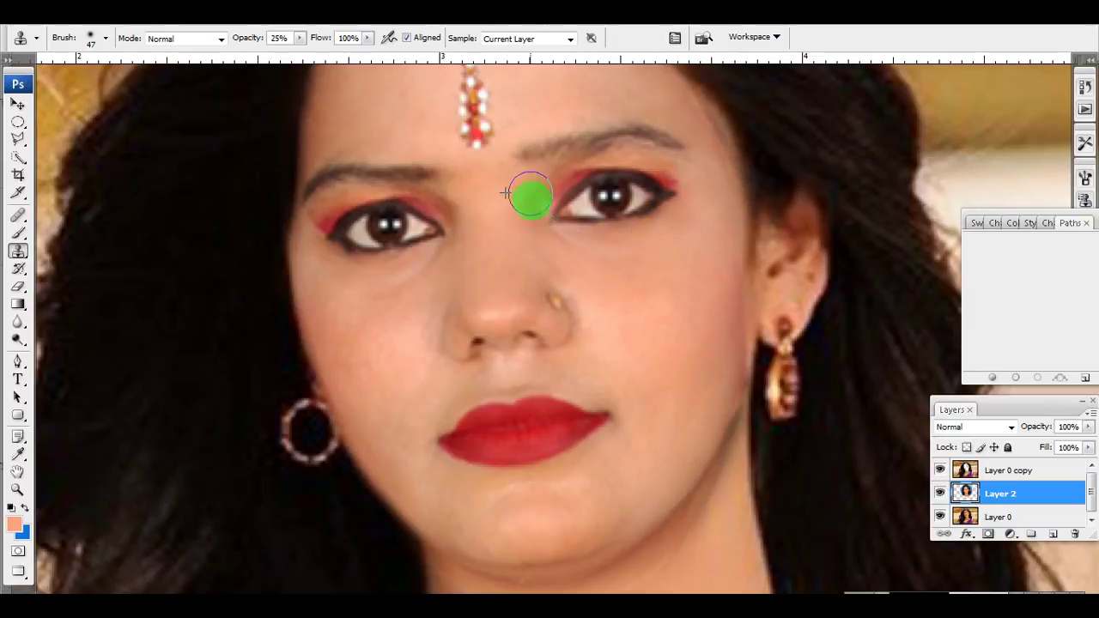
drag(514, 223, 459, 193)
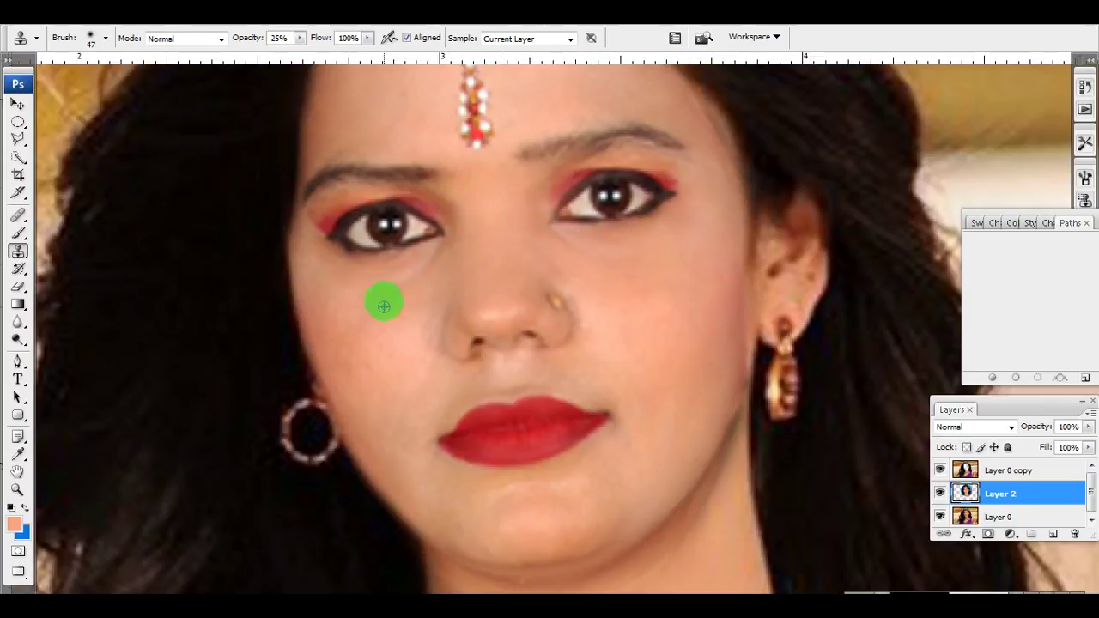
drag(384, 305, 430, 263)
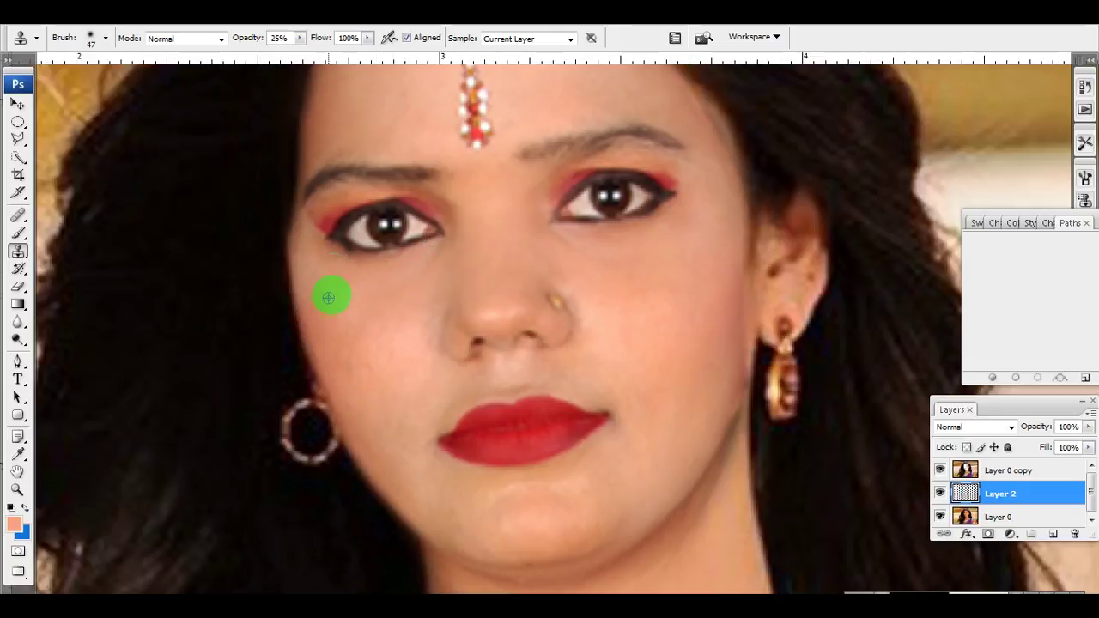
drag(366, 370, 383, 350)
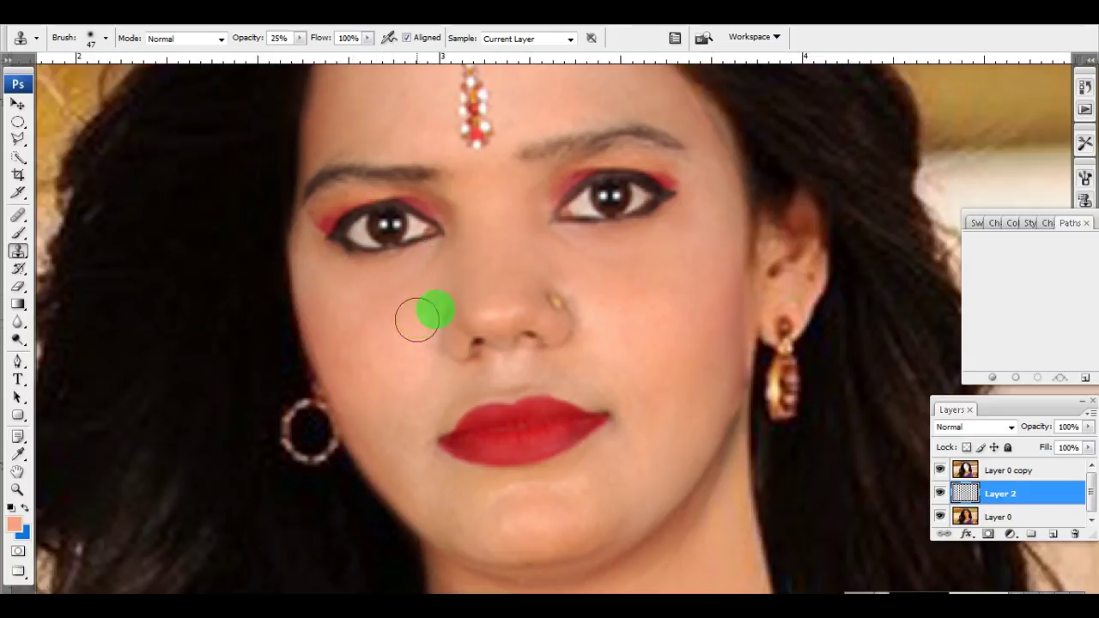
drag(496, 312, 533, 295)
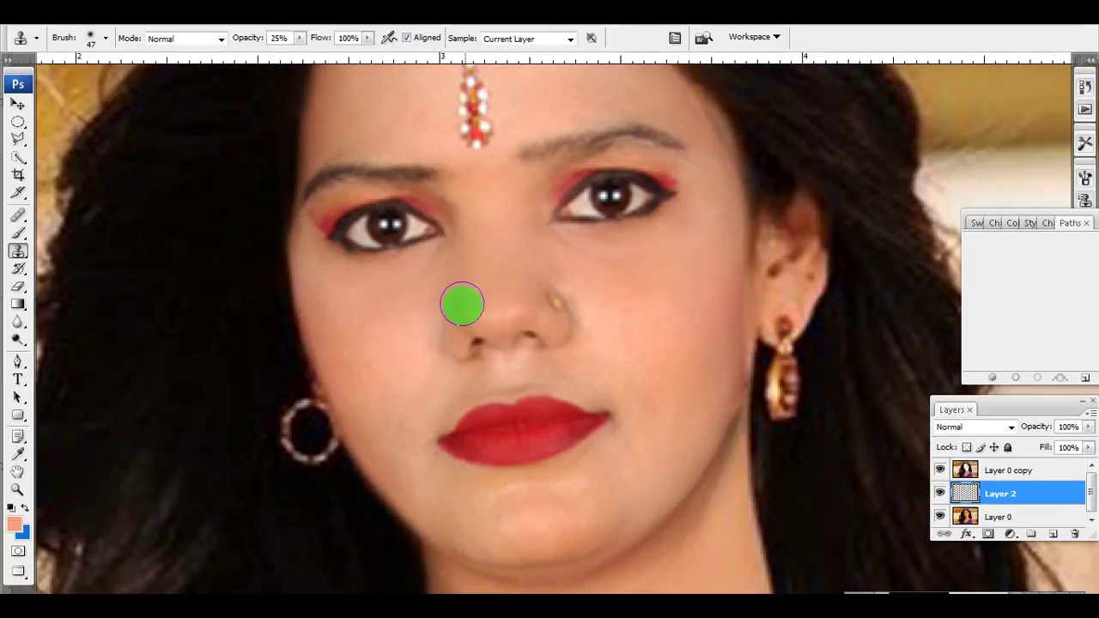
mouse_move(462, 304)
mouse_down()
mouse_move(620, 275)
mouse_move(576, 287)
mouse_move(598, 326)
mouse_move(635, 275)
mouse_move(670, 269)
mouse_move(662, 351)
mouse_up()
scroll(662, 351, down, 3)
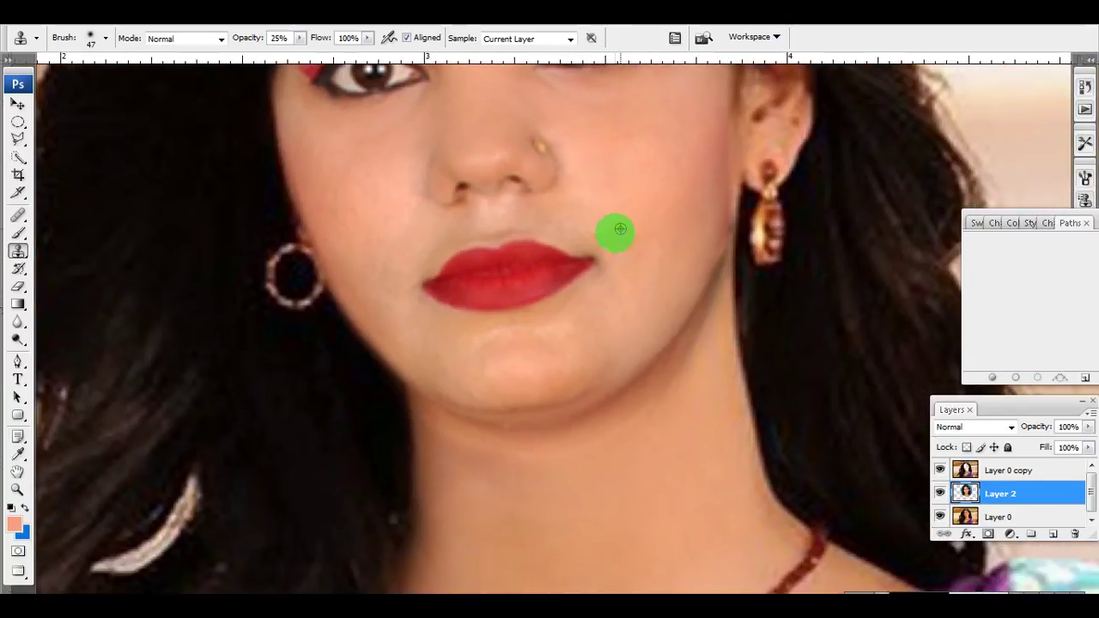
mouse_move(620, 227)
mouse_down()
mouse_move(496, 206)
mouse_move(555, 208)
mouse_move(393, 243)
mouse_move(445, 226)
mouse_move(408, 266)
mouse_move(527, 216)
mouse_move(466, 254)
mouse_move(515, 211)
mouse_move(487, 238)
mouse_move(515, 228)
mouse_move(540, 195)
mouse_up()
Step: Clone-smooth the chin and cheek skin up toward the eye, then check the neck and forehead
scroll(392, 233, down, 3)
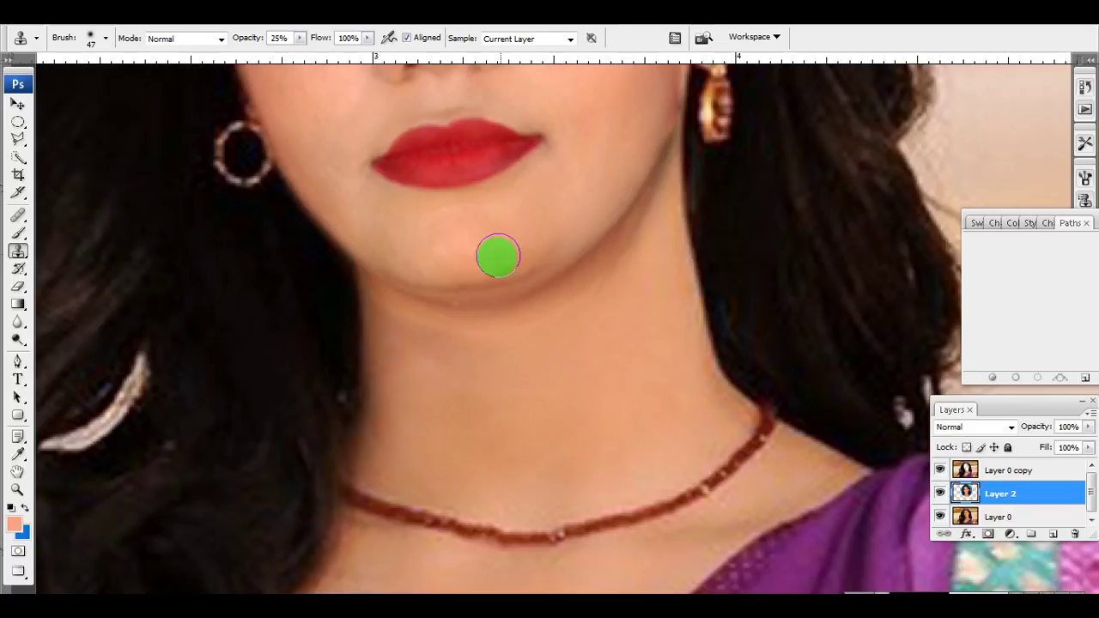
mouse_move(498, 256)
mouse_down()
mouse_move(436, 251)
mouse_move(372, 210)
mouse_up()
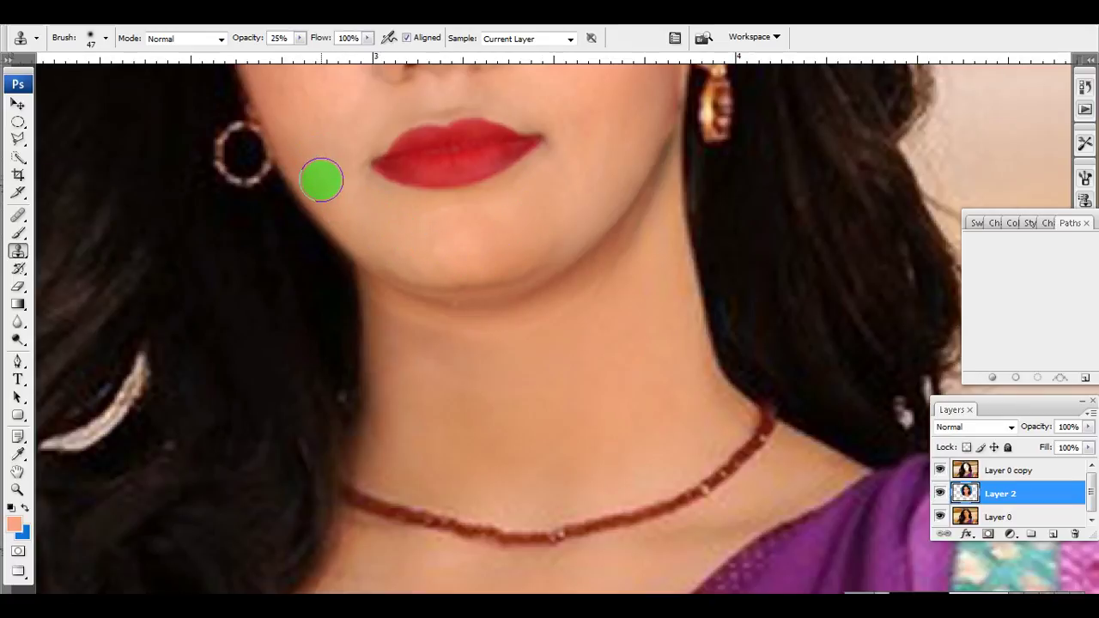
mouse_move(429, 223)
mouse_down()
mouse_move(482, 222)
mouse_move(532, 262)
mouse_move(523, 261)
mouse_up()
mouse_move(537, 304)
mouse_down()
mouse_move(524, 266)
mouse_move(524, 177)
mouse_move(505, 231)
mouse_move(458, 214)
mouse_up()
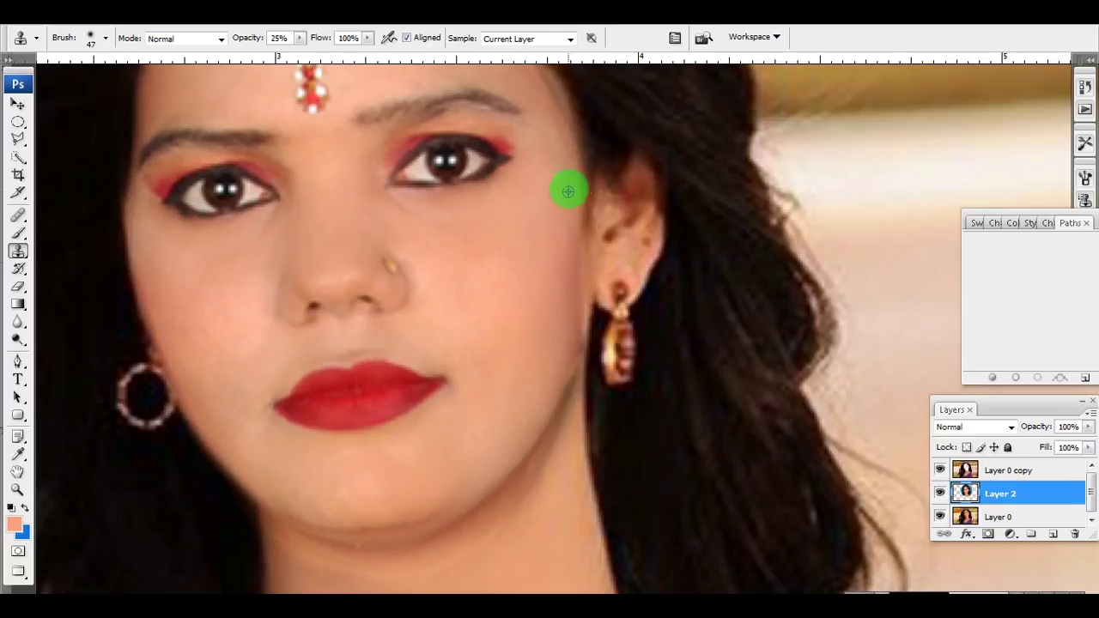
mouse_move(537, 203)
mouse_down()
mouse_move(527, 282)
mouse_move(456, 309)
mouse_move(437, 338)
mouse_move(474, 314)
mouse_move(441, 299)
mouse_move(458, 257)
mouse_move(458, 331)
mouse_up()
mouse_move(395, 281)
mouse_down()
mouse_move(441, 283)
mouse_move(466, 327)
mouse_move(443, 351)
mouse_up()
drag(17, 157, 50, 175)
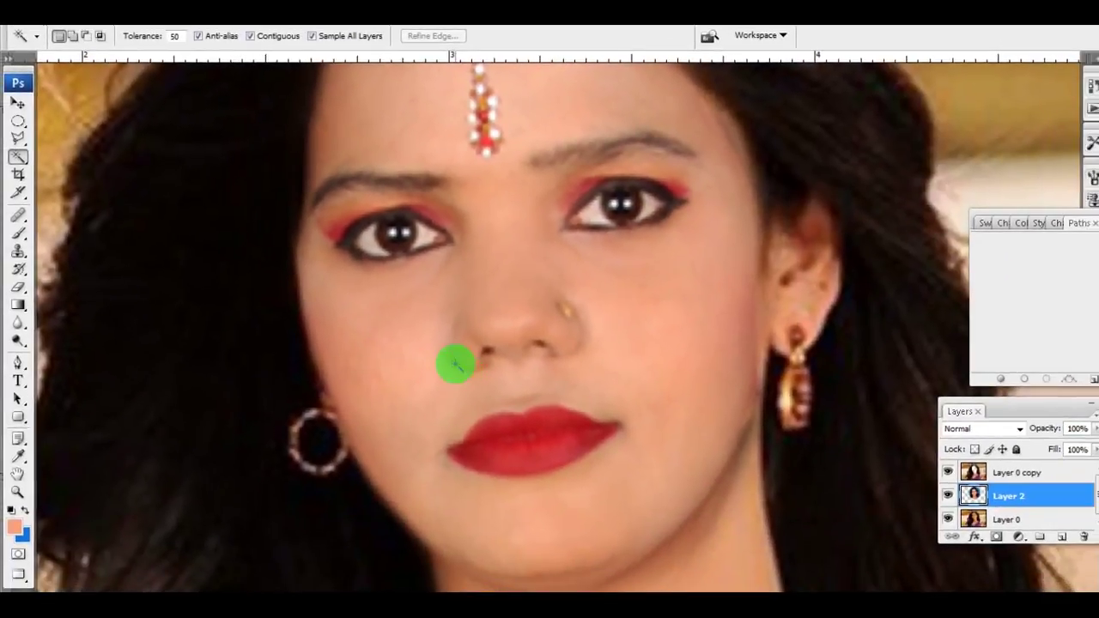
Step: Magic Wand-select forehead and cheek skin patches and feather the selection by 20 px
click(433, 363)
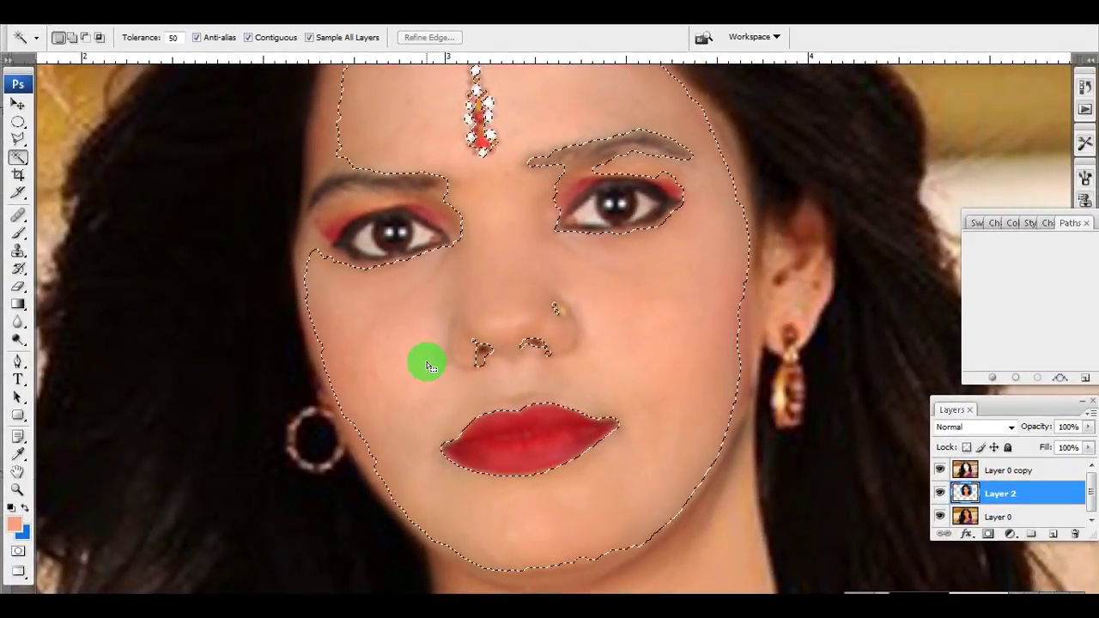
alt+click(696, 193)
alt+click(705, 255)
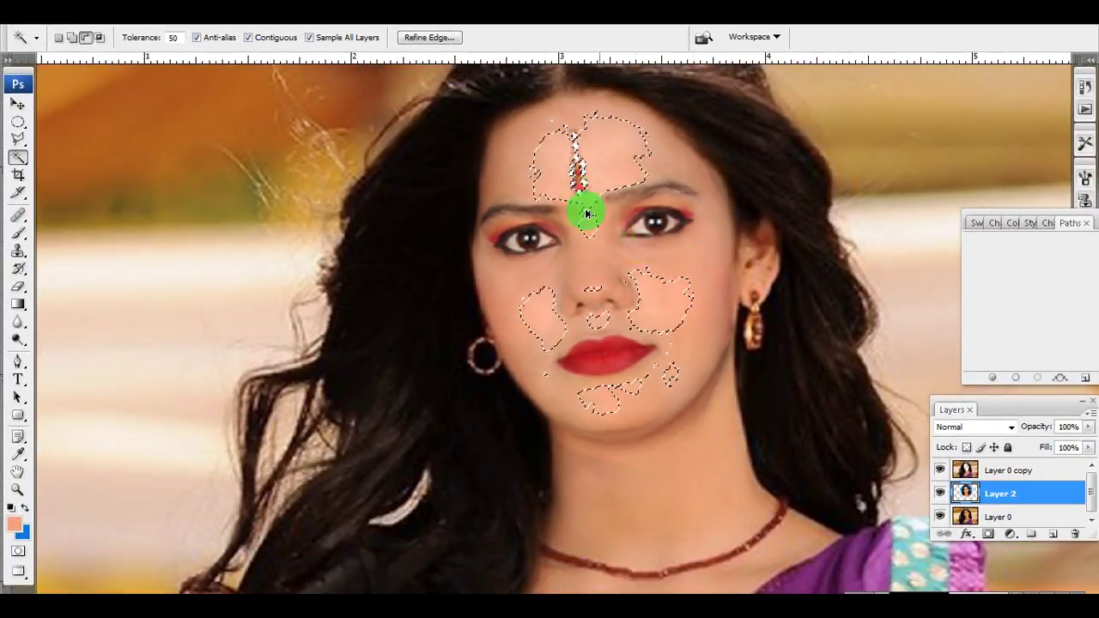
right_click(576, 164)
right_click(607, 150)
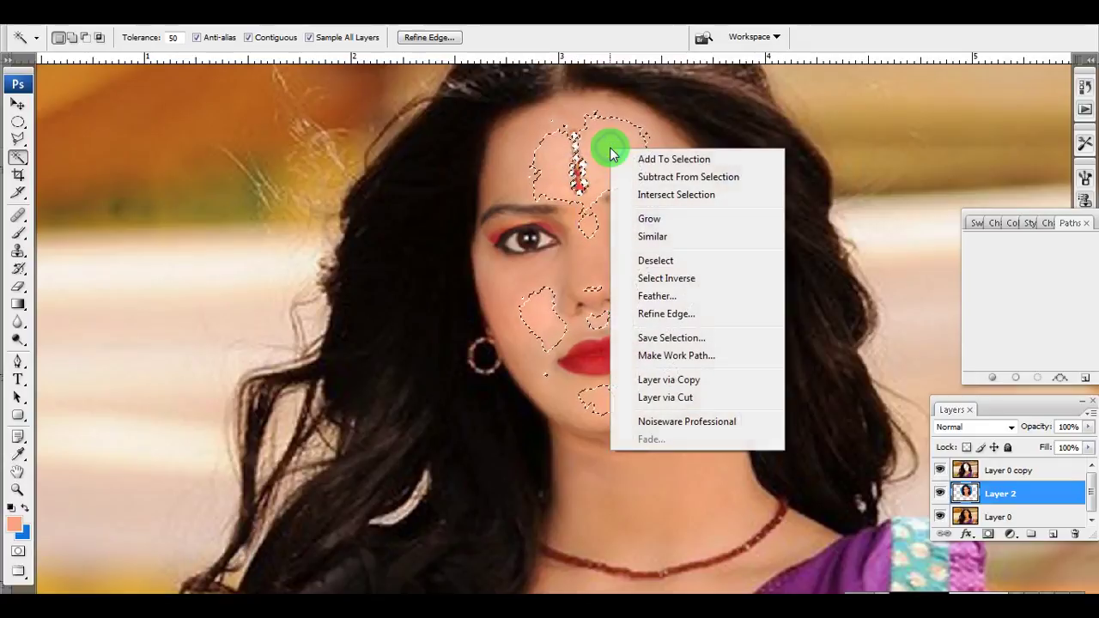
click(657, 295)
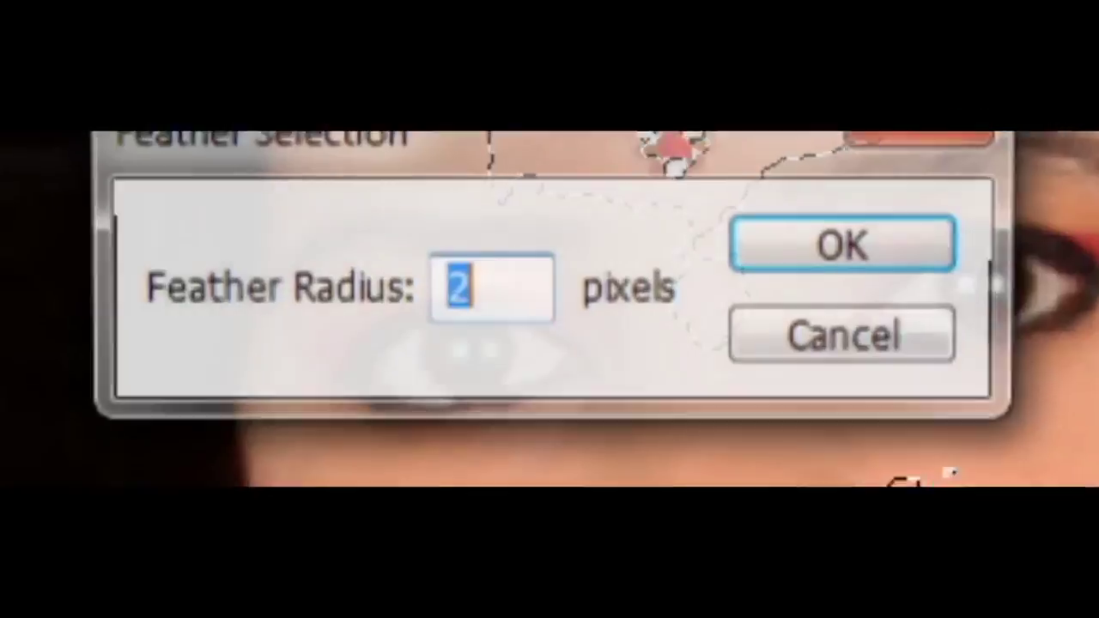
text(20)
key(Return)
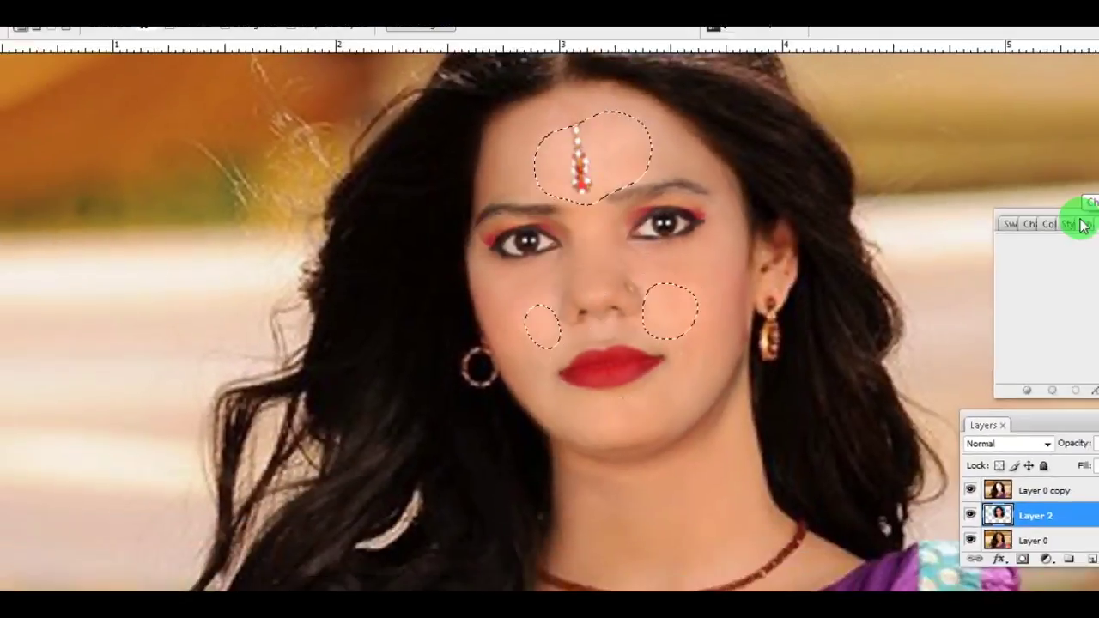
click(72, 19)
mouse_move(96, 57)
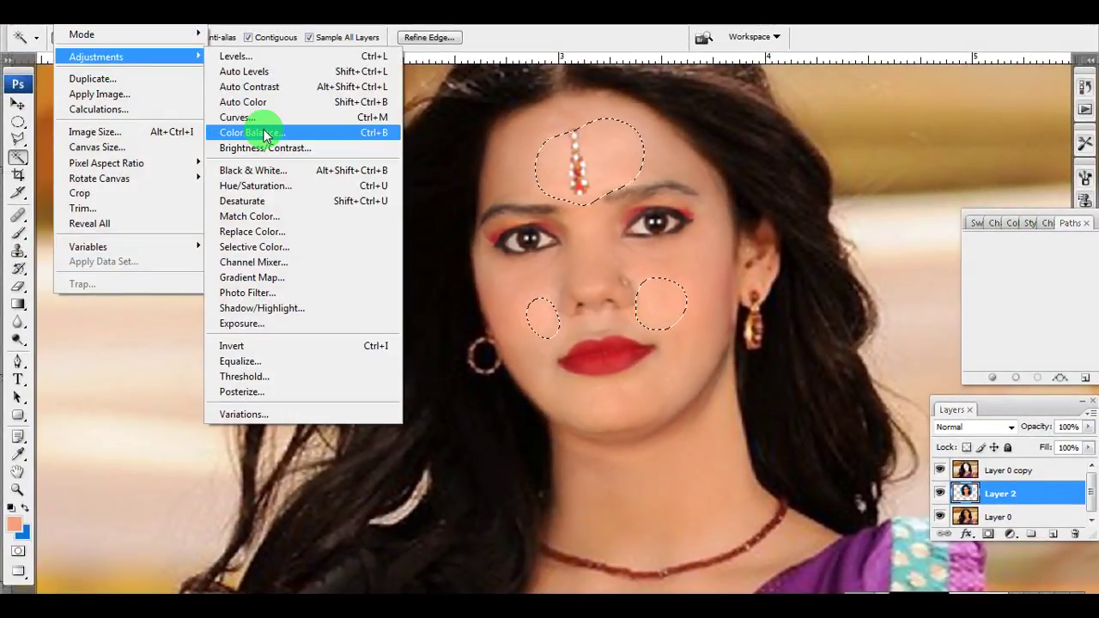
Step: Apply a Curves adjustment lowering the Blue channel highlights to output 246
click(236, 117)
click(492, 69)
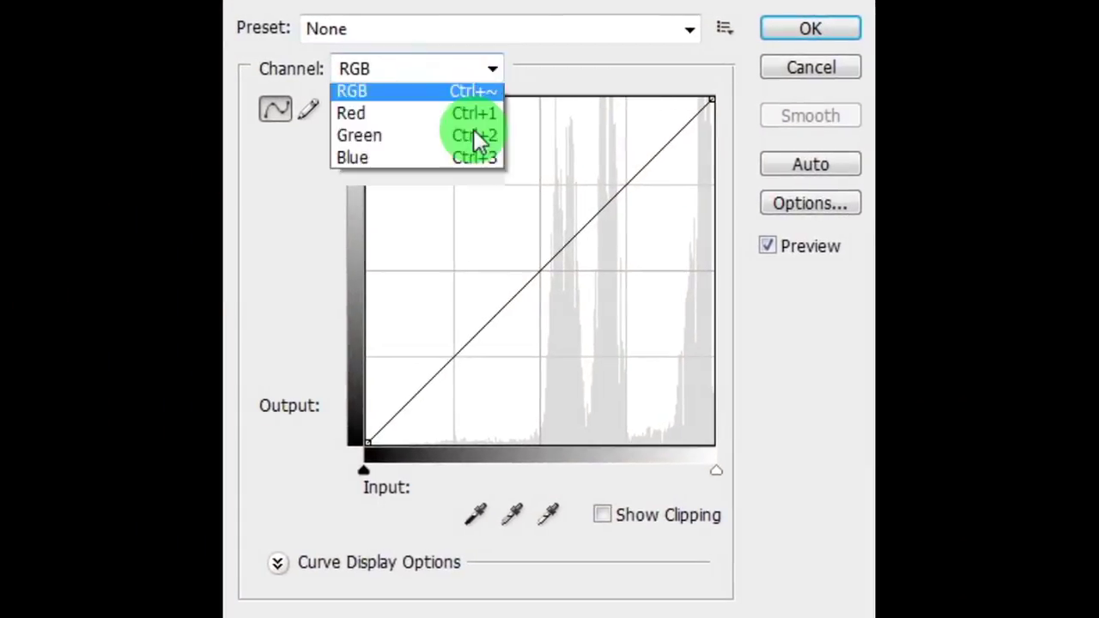
click(360, 143)
drag(709, 102, 728, 112)
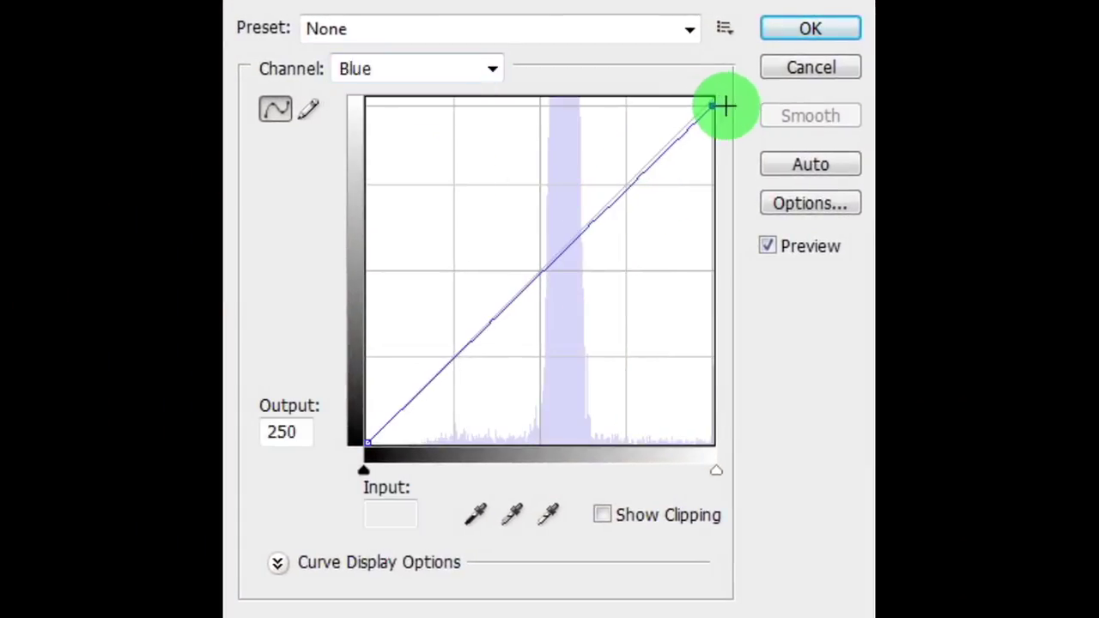
click(824, 31)
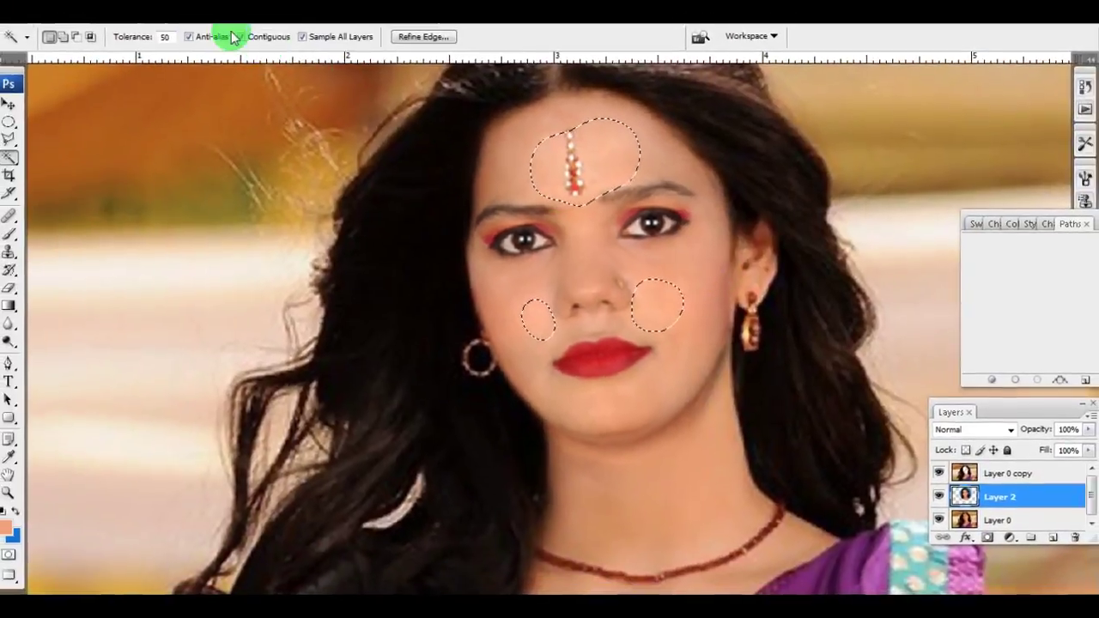
Step: Warm the patches with Color Balance midtones of +14, -3, -6
click(116, 25)
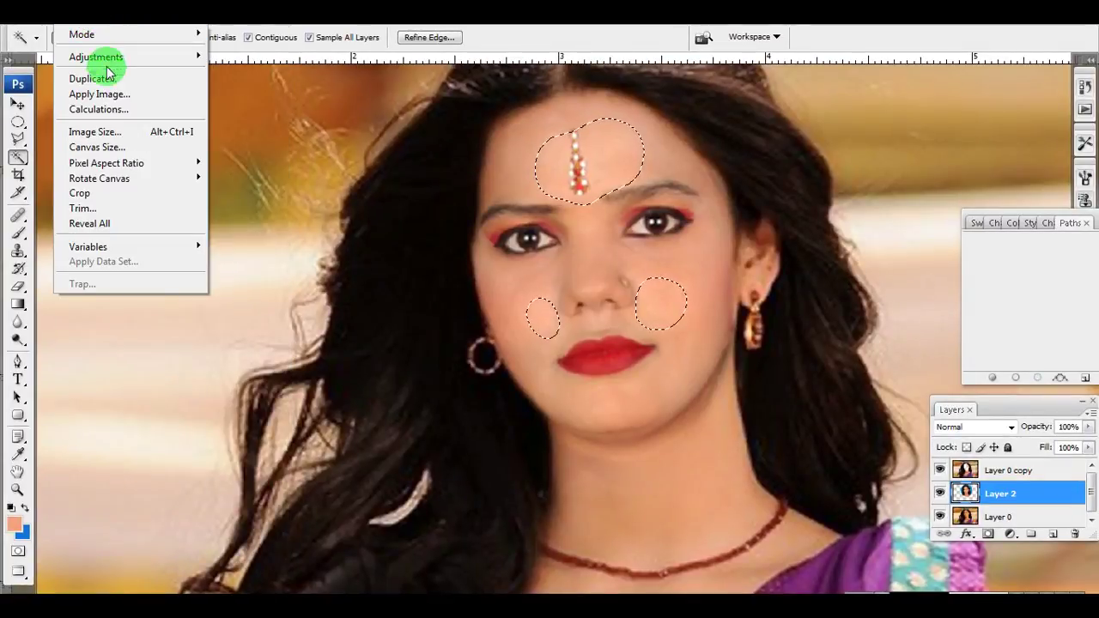
mouse_move(96, 57)
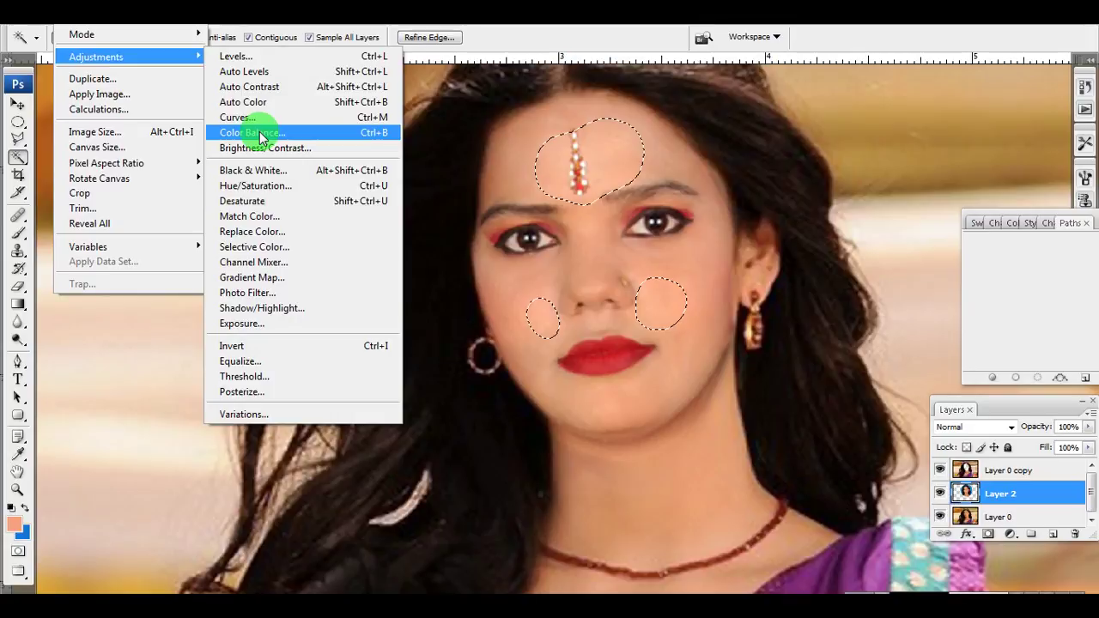
click(260, 137)
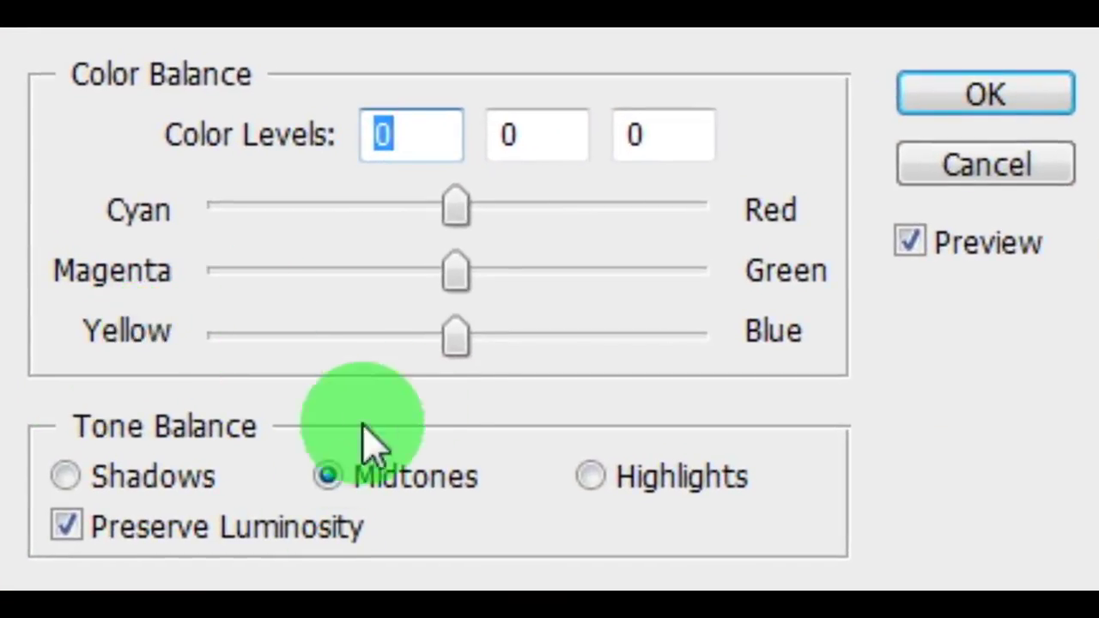
drag(444, 344, 440, 336)
drag(455, 211, 497, 211)
drag(455, 273, 447, 273)
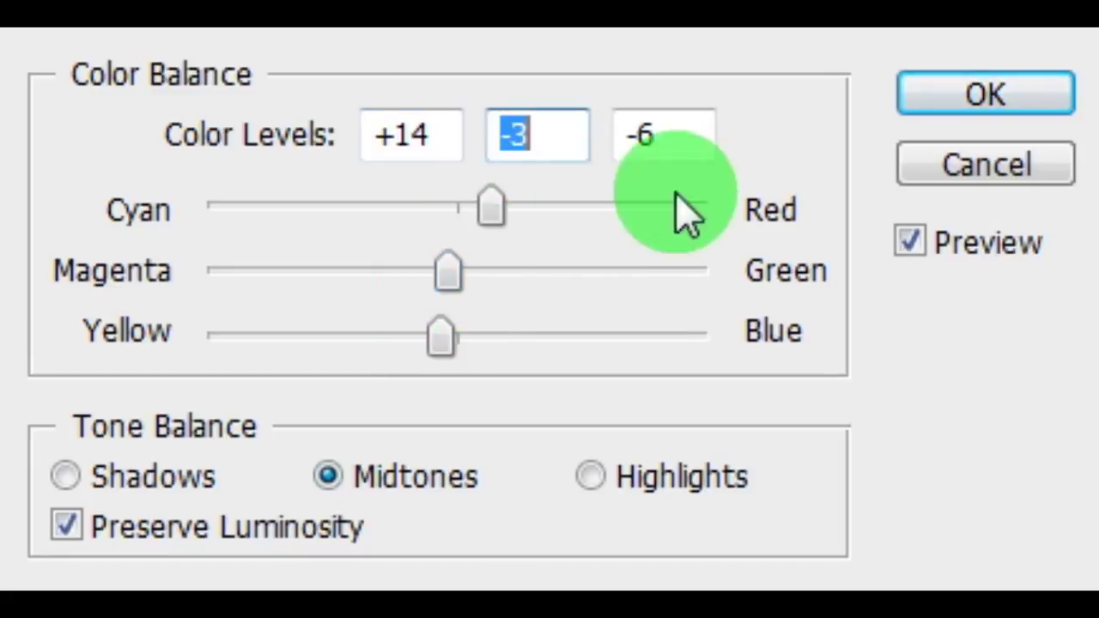
click(954, 120)
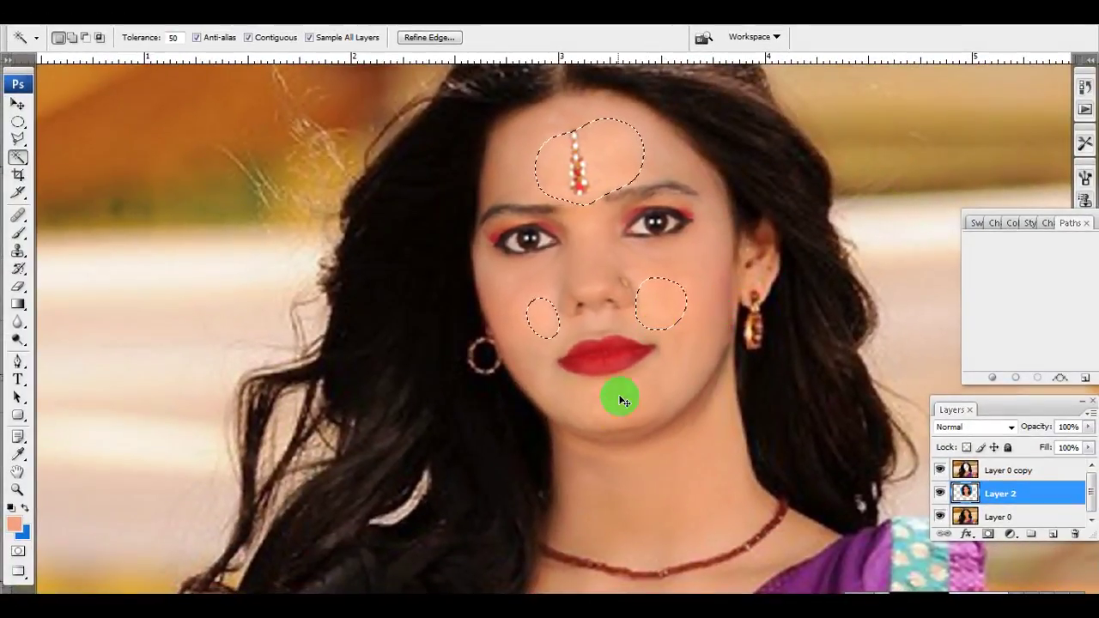
Step: Zoom in on the neck and make Layer 0 copy the active layer
key(ctrl+minus)
key(ctrl+minus)
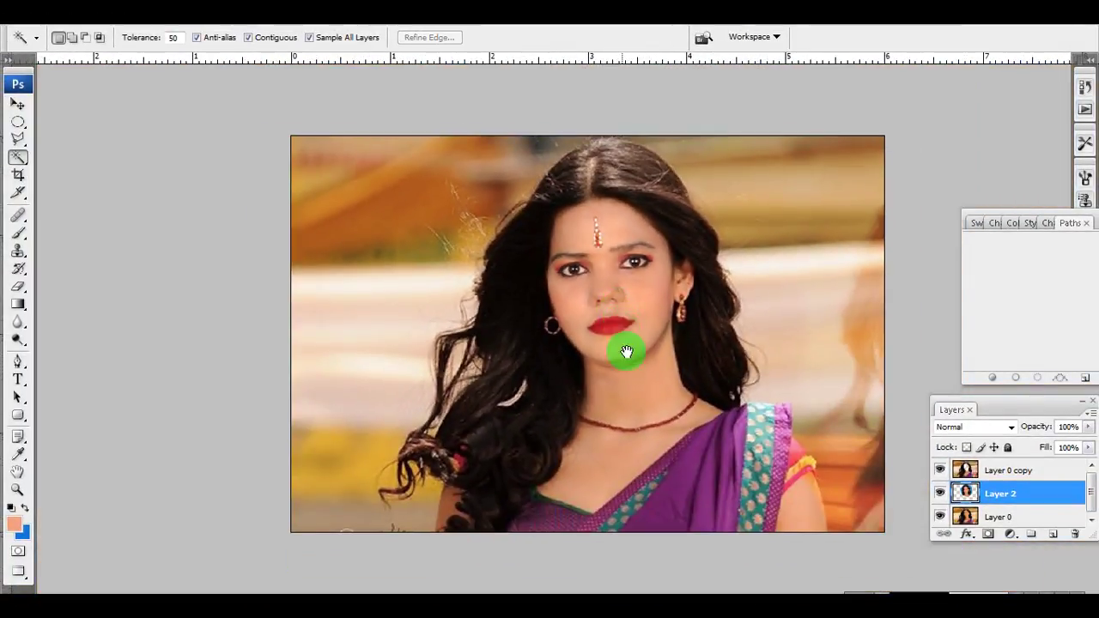
key(ctrl+minus)
key(ctrl+plus)
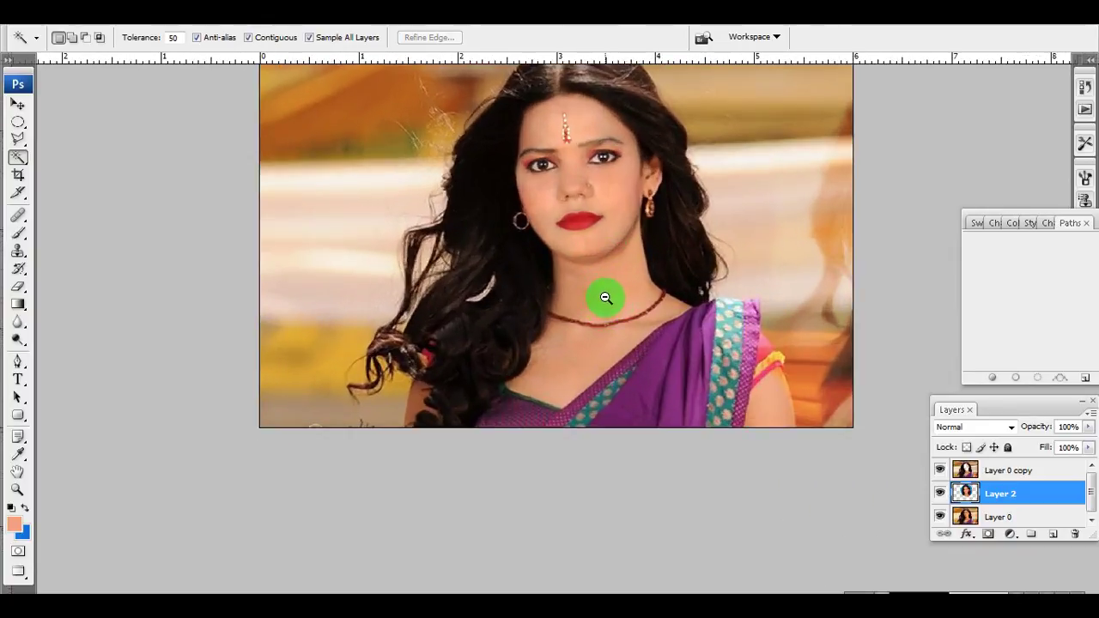
key(ctrl+plus)
click(603, 292)
click(567, 288)
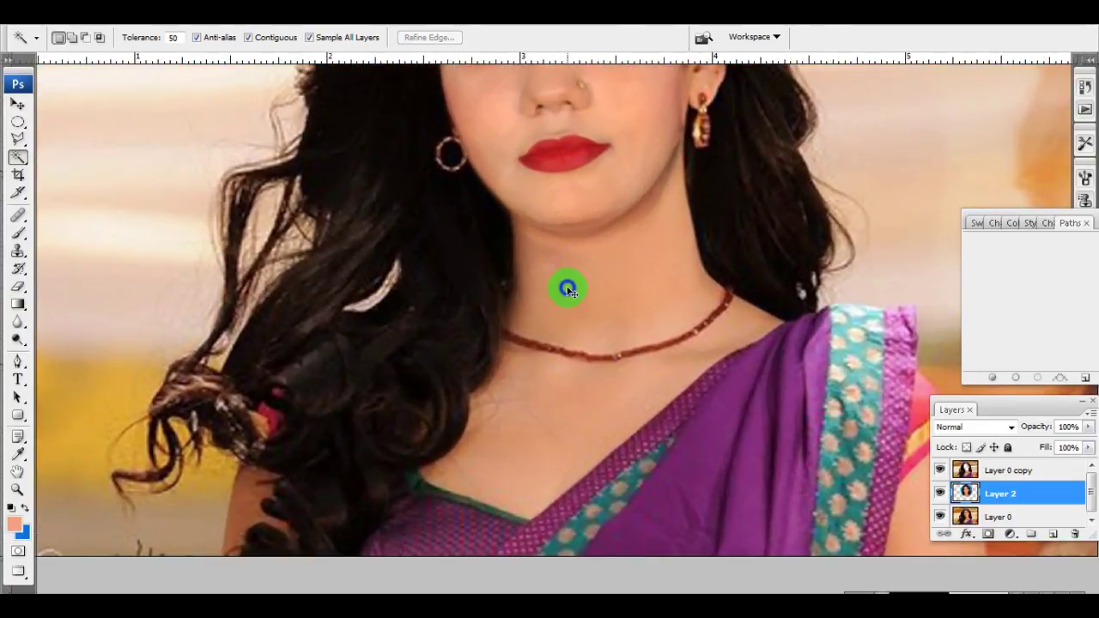
right_click(577, 290)
click(601, 299)
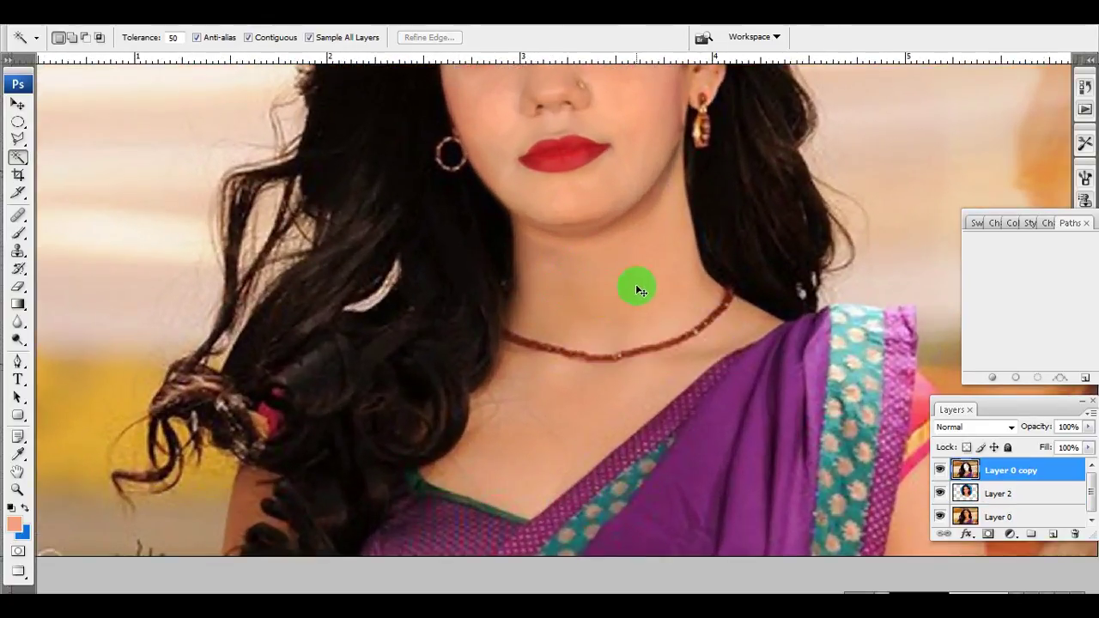
Step: Magic Wand-select the neck and face skin on Layer 0 copy
click(99, 26)
mouse_move(96, 56)
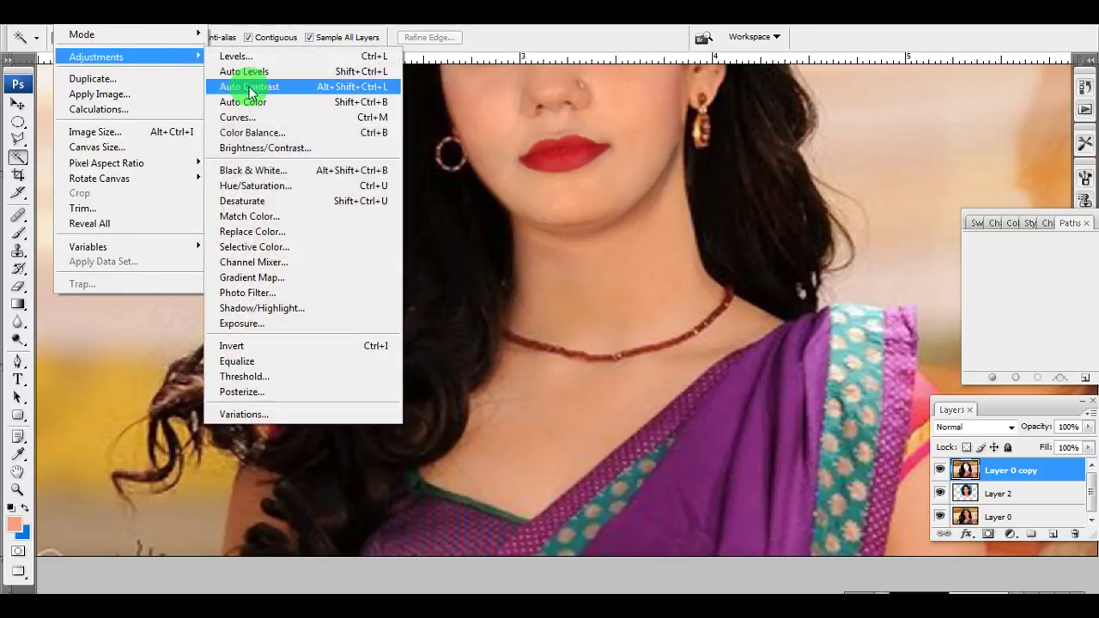
click(252, 133)
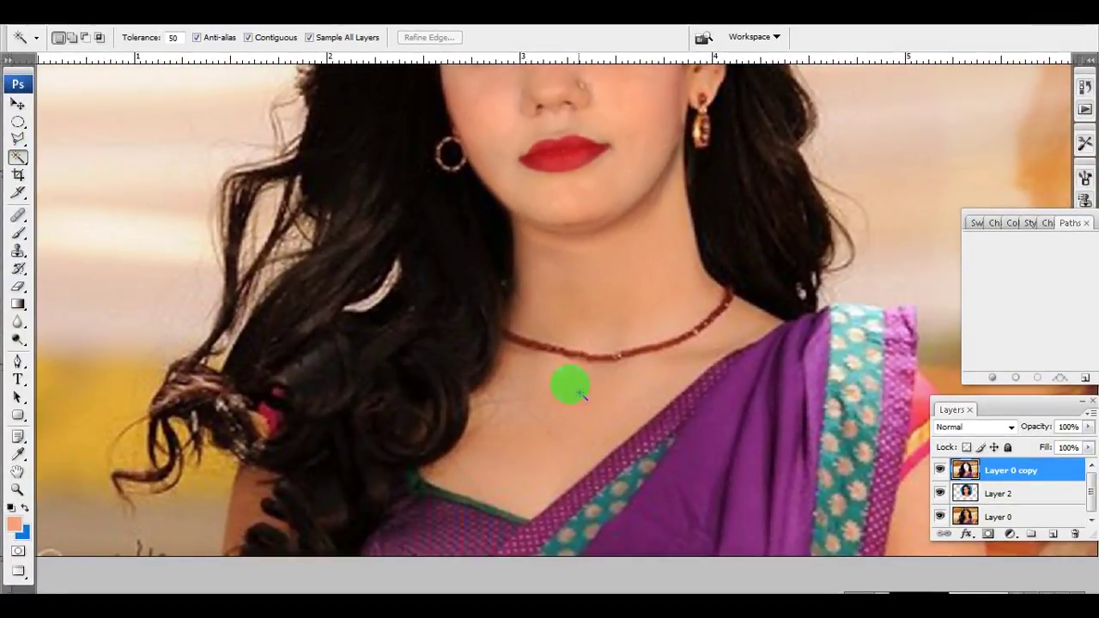
right_click(574, 371)
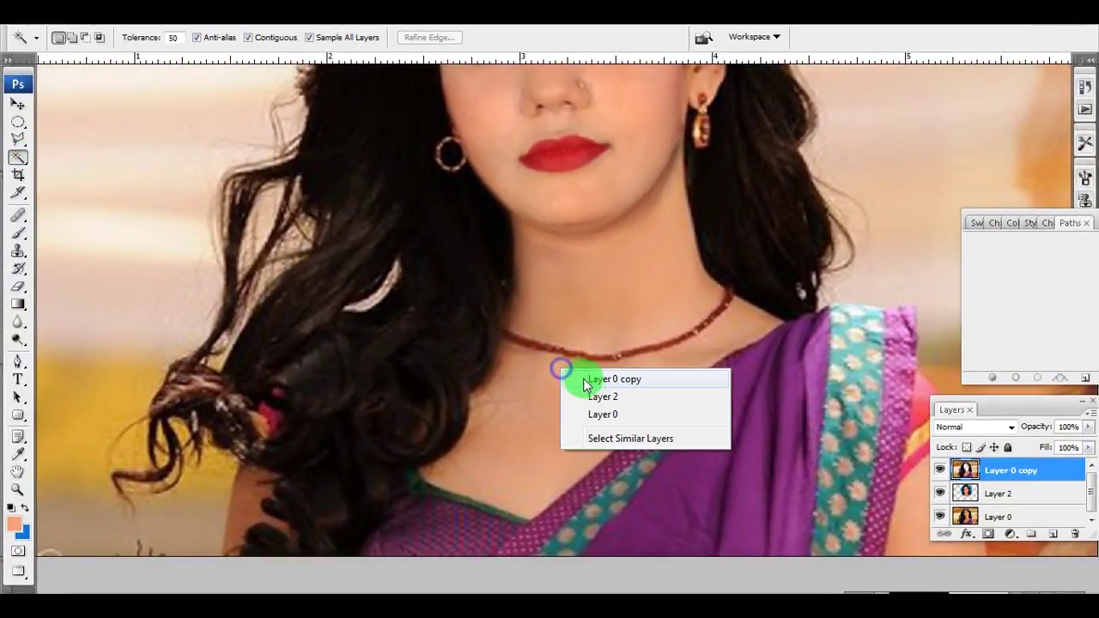
click(532, 344)
click(548, 391)
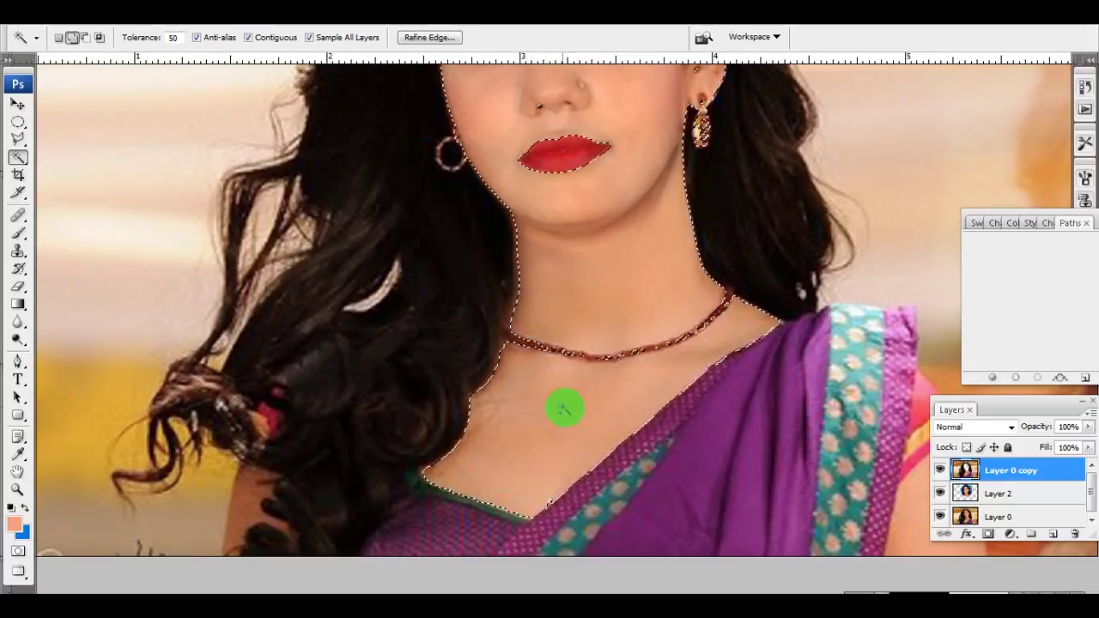
Step: Add the remaining neck skin, then subtract face, cheek and chin ellipses to leave only the neck
click(554, 392)
drag(569, 260, 560, 341)
scroll(567, 351, down, 1)
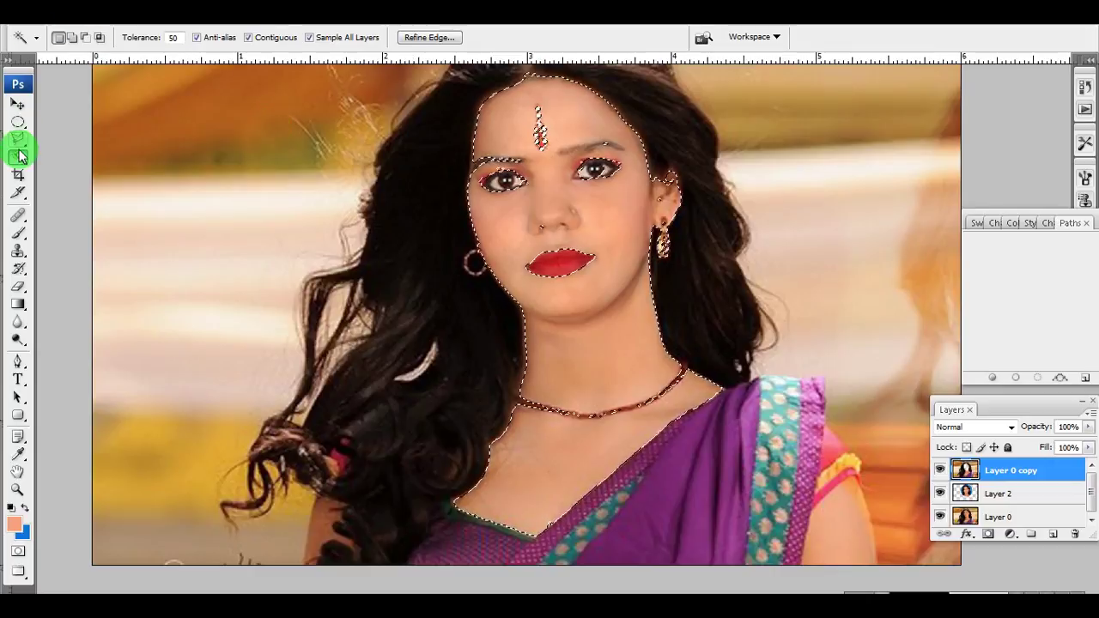
click(18, 121)
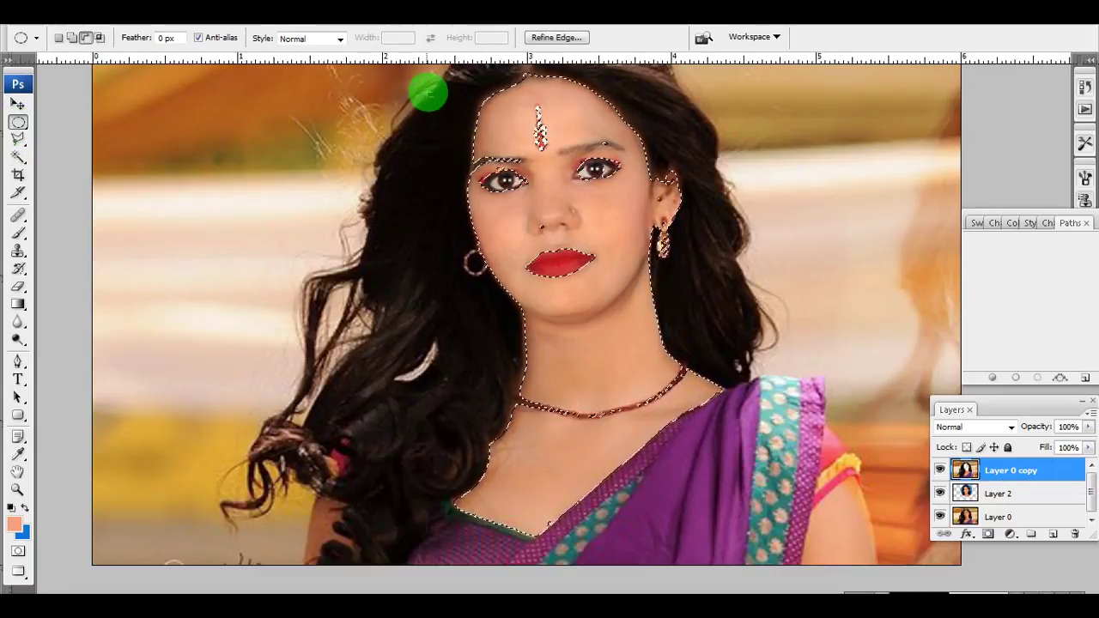
drag(580, 305, 535, 246)
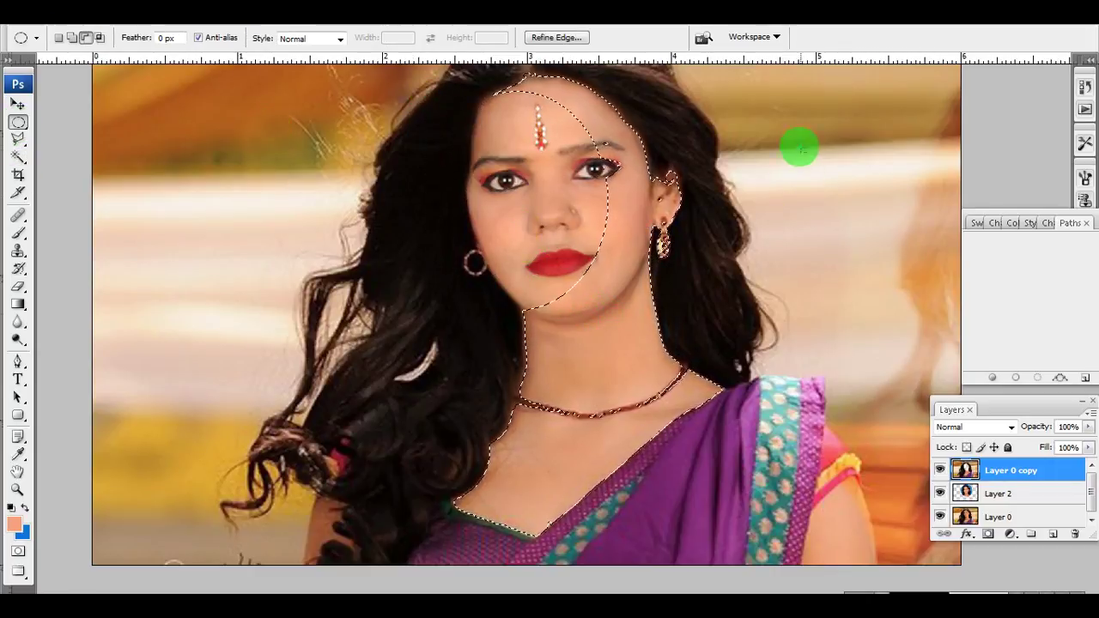
drag(797, 146, 628, 232)
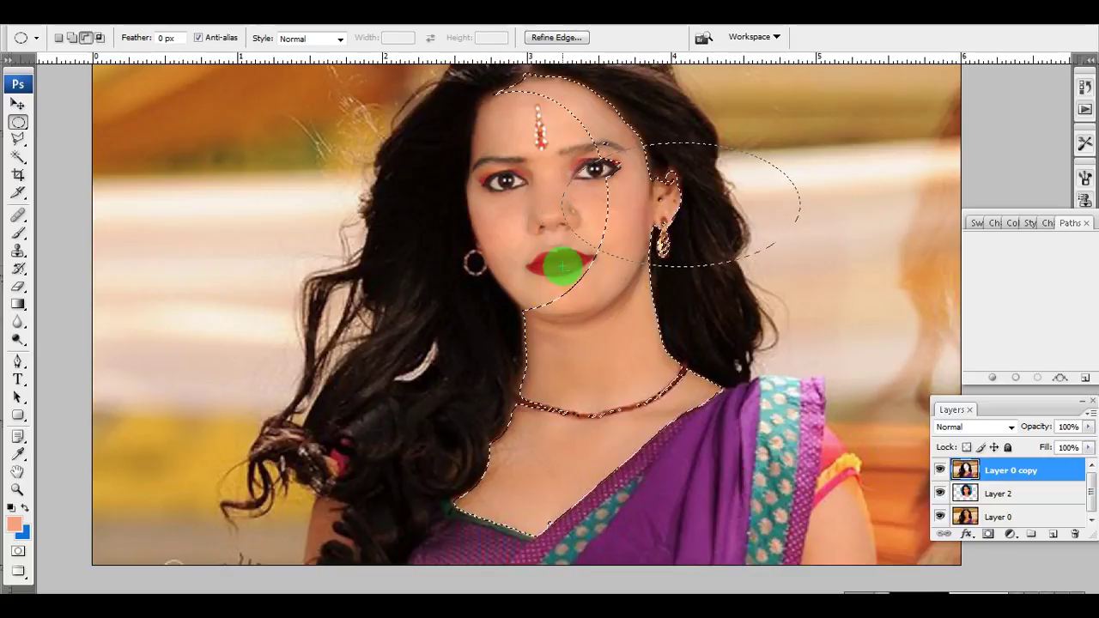
drag(563, 256, 664, 164)
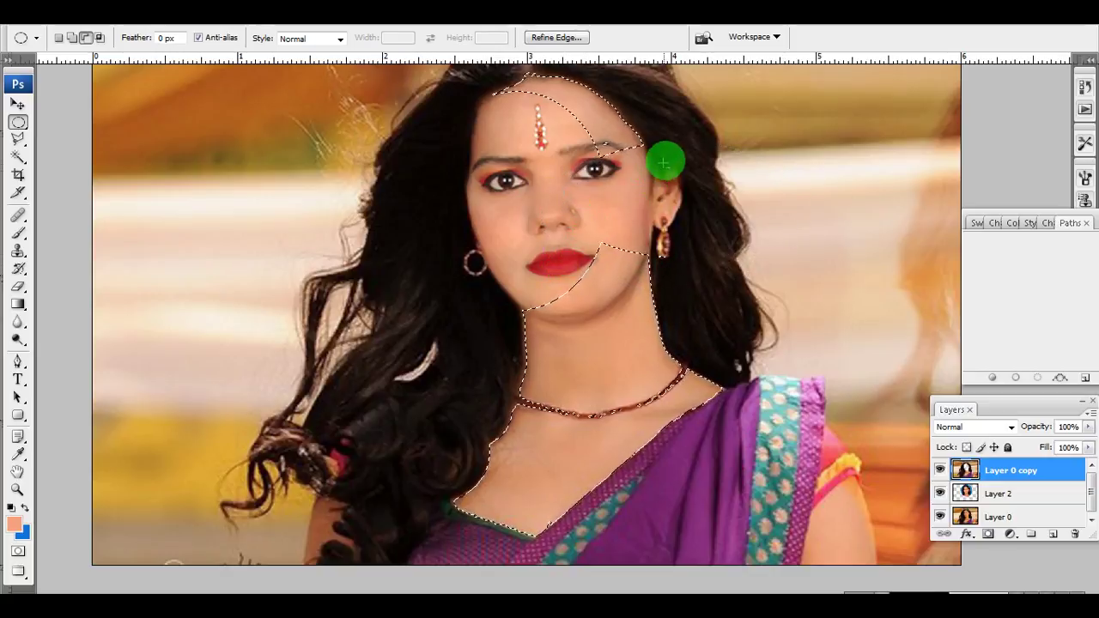
scroll(461, 81, up, 2)
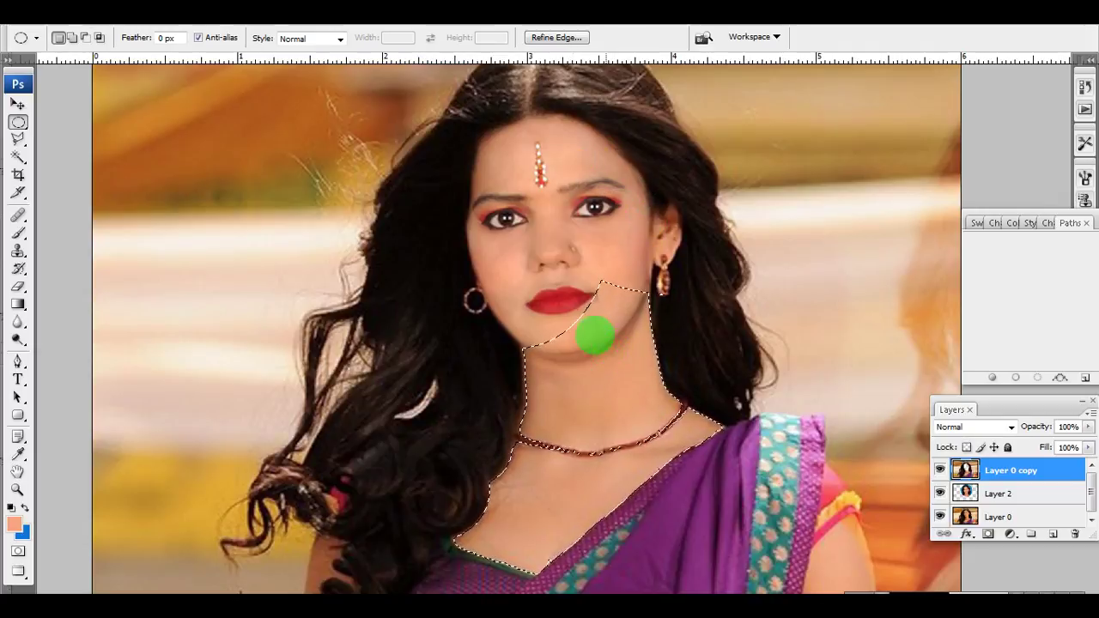
drag(507, 263, 574, 322)
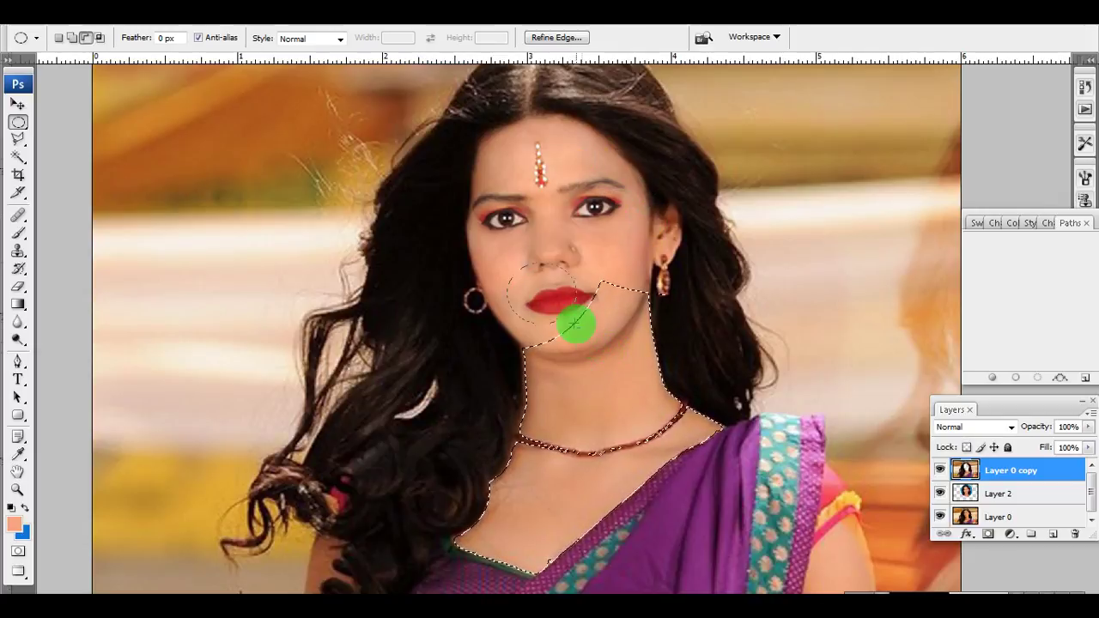
Step: Feather the neck selection by 20 pixels
right_click(627, 393)
click(664, 140)
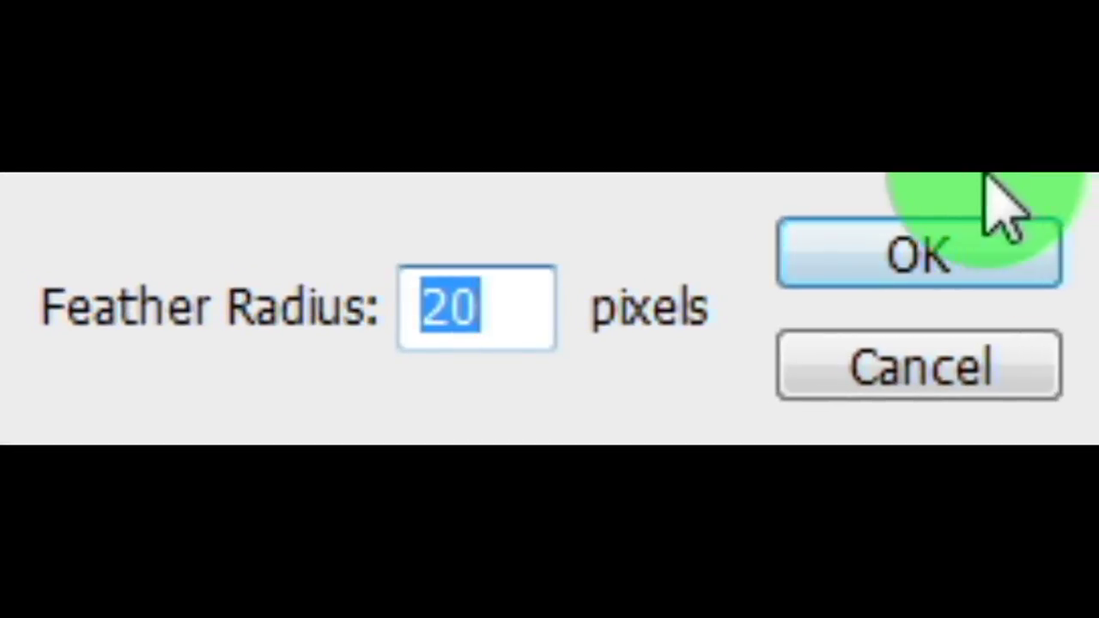
click(987, 277)
Step: Shift the neck highlights with a Color Balance of +12, 0, -5
click(60, 22)
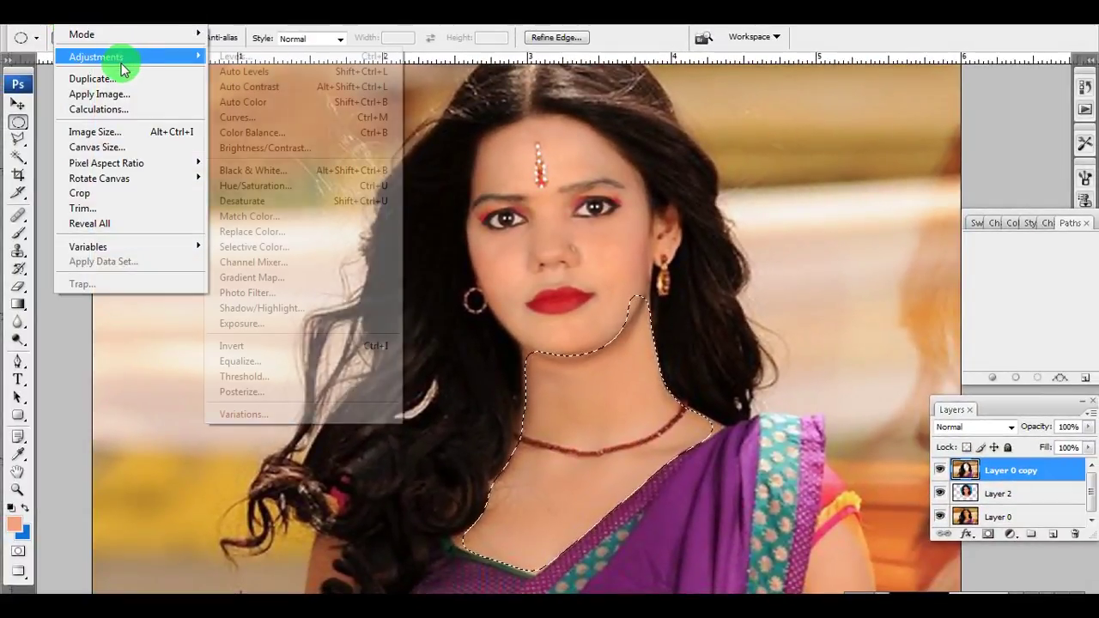
mouse_move(97, 57)
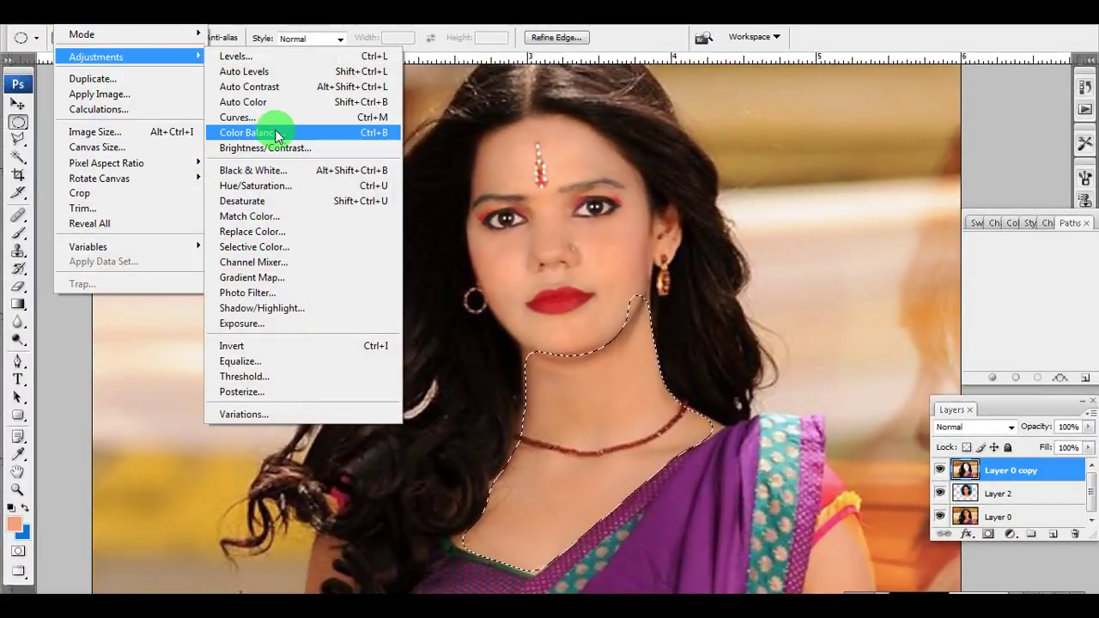
click(268, 133)
click(617, 474)
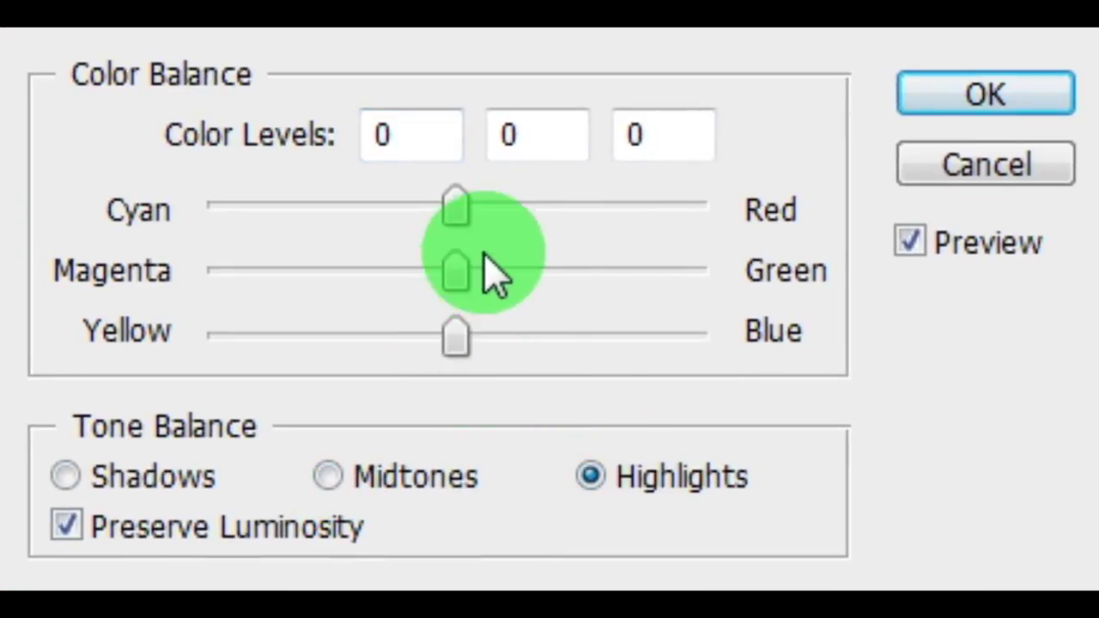
drag(455, 209, 486, 208)
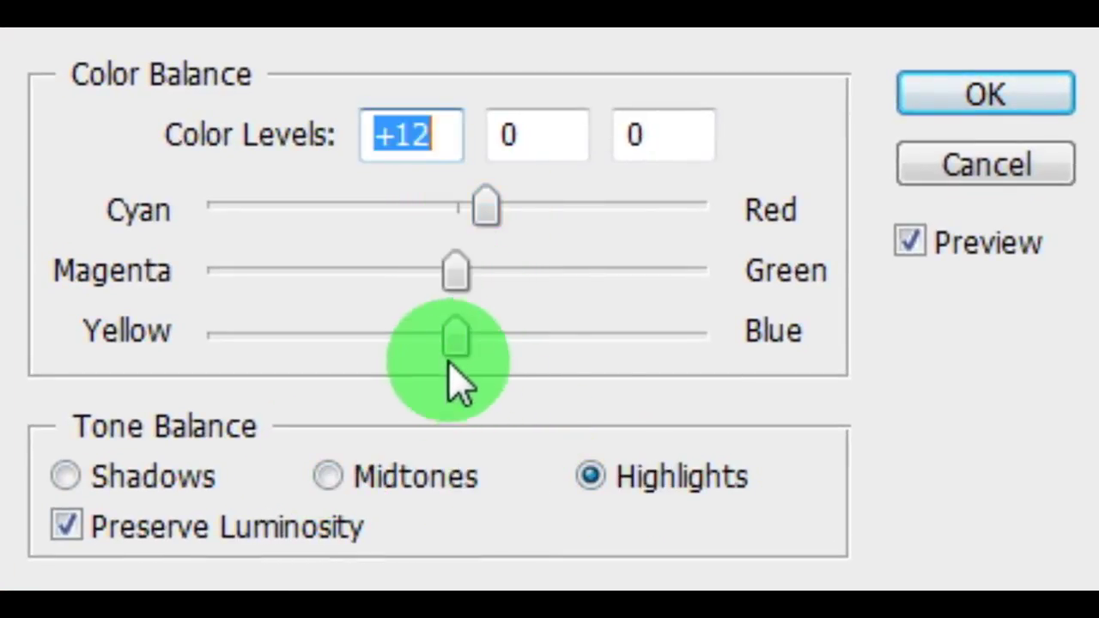
click(431, 336)
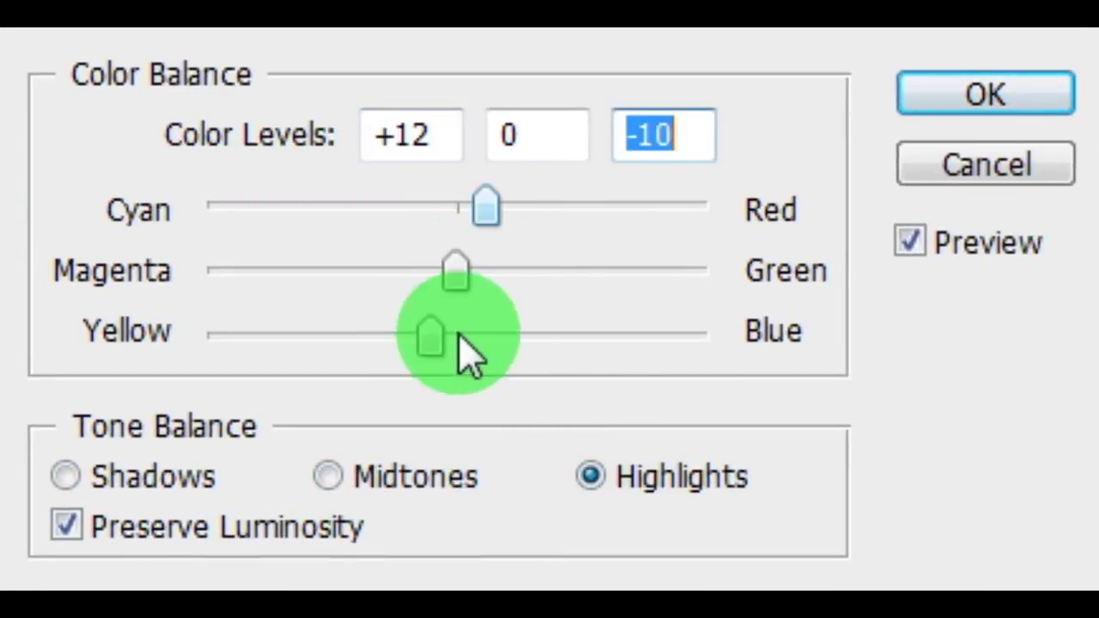
click(429, 343)
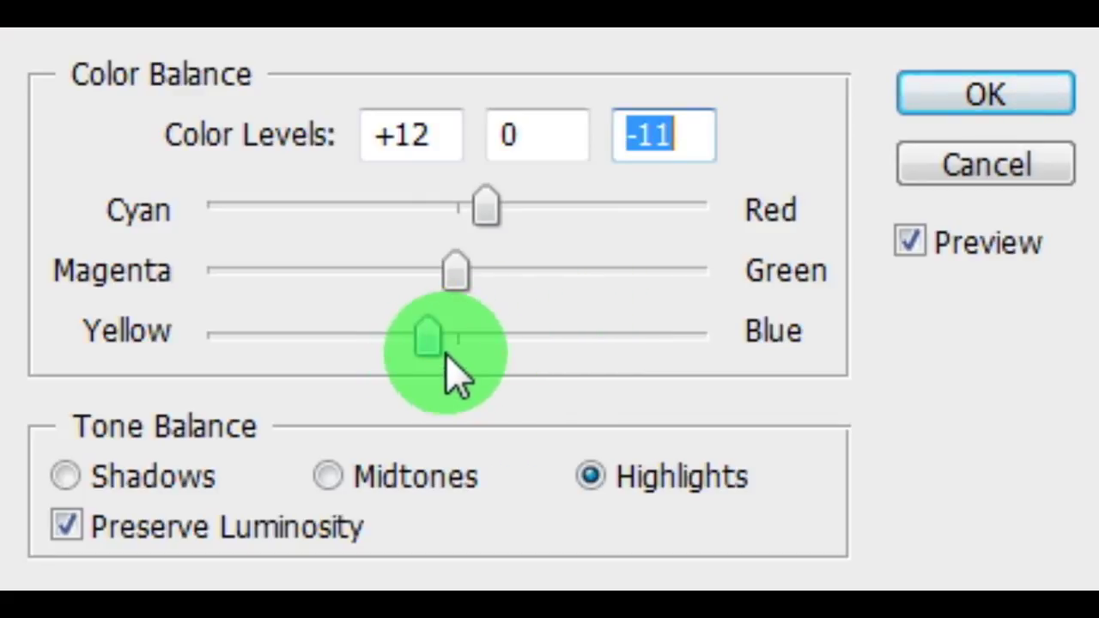
drag(444, 343, 441, 343)
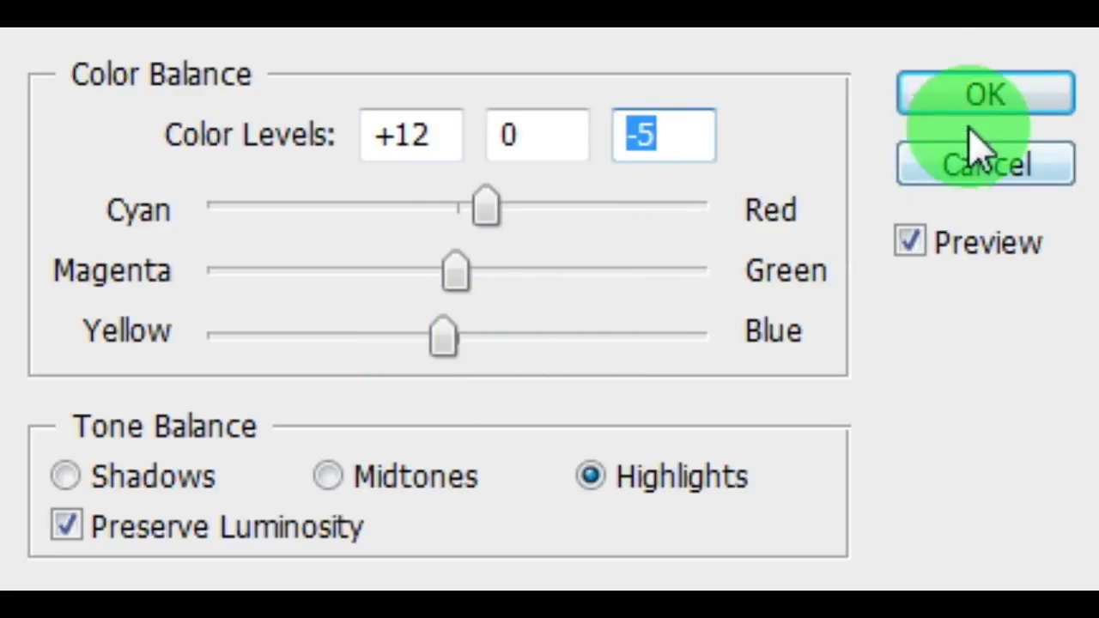
click(983, 94)
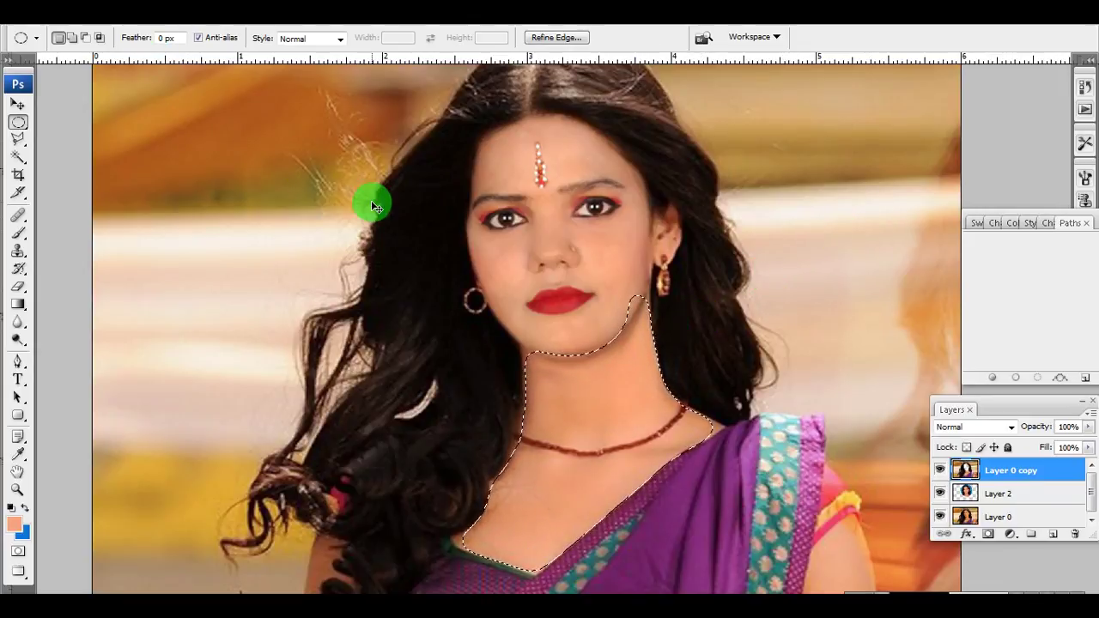
Step: Lasso a feathered neck patch running from under the chin toward the necklace
click(497, 347)
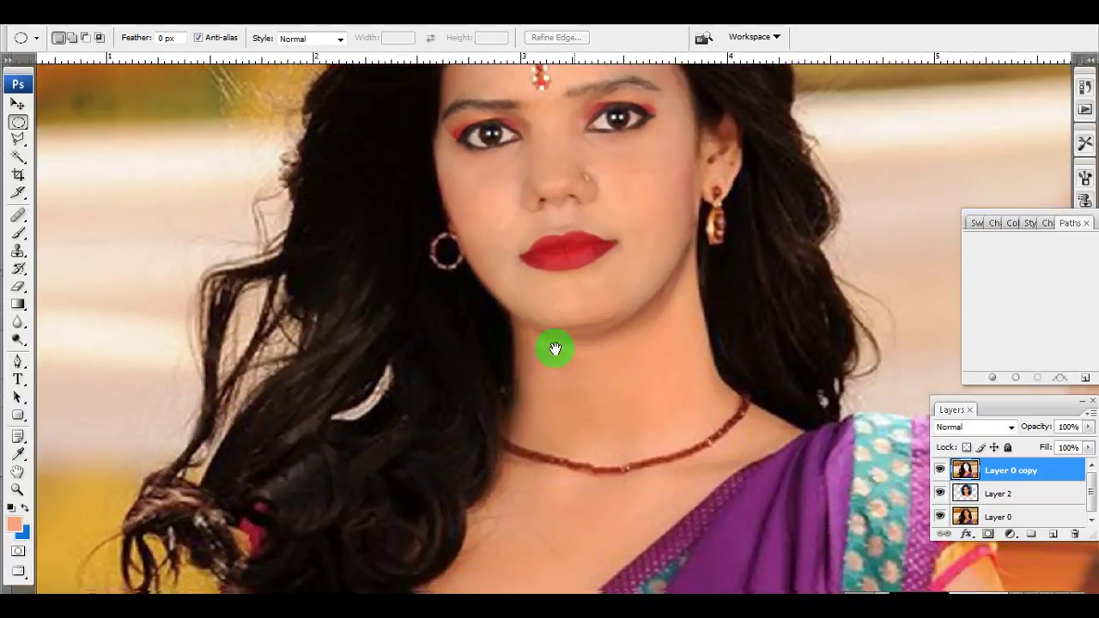
drag(549, 385, 521, 321)
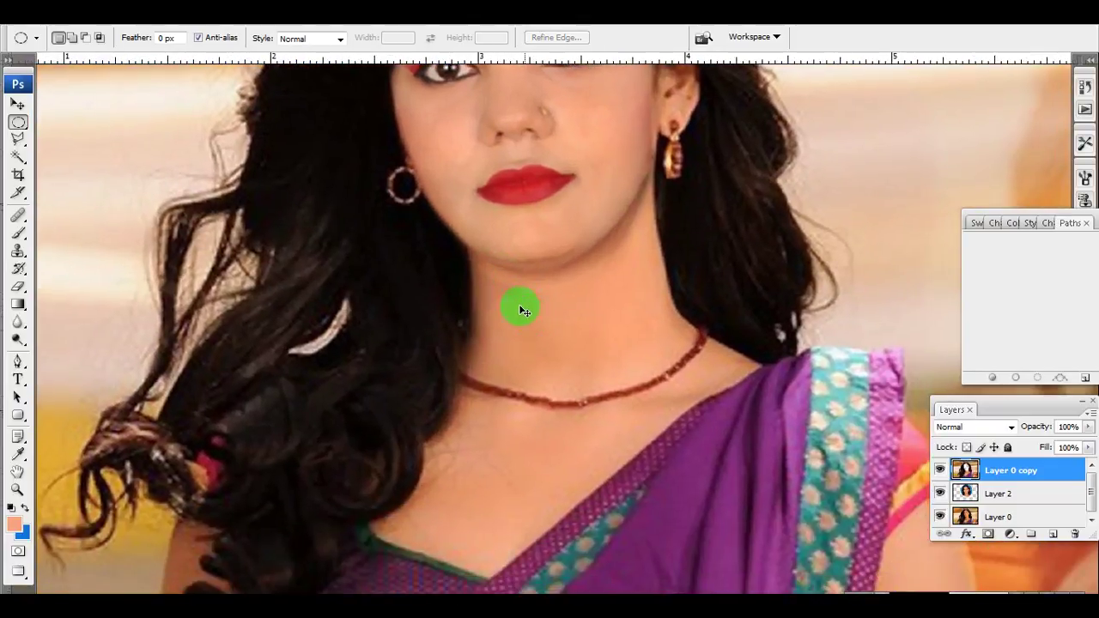
click(520, 321)
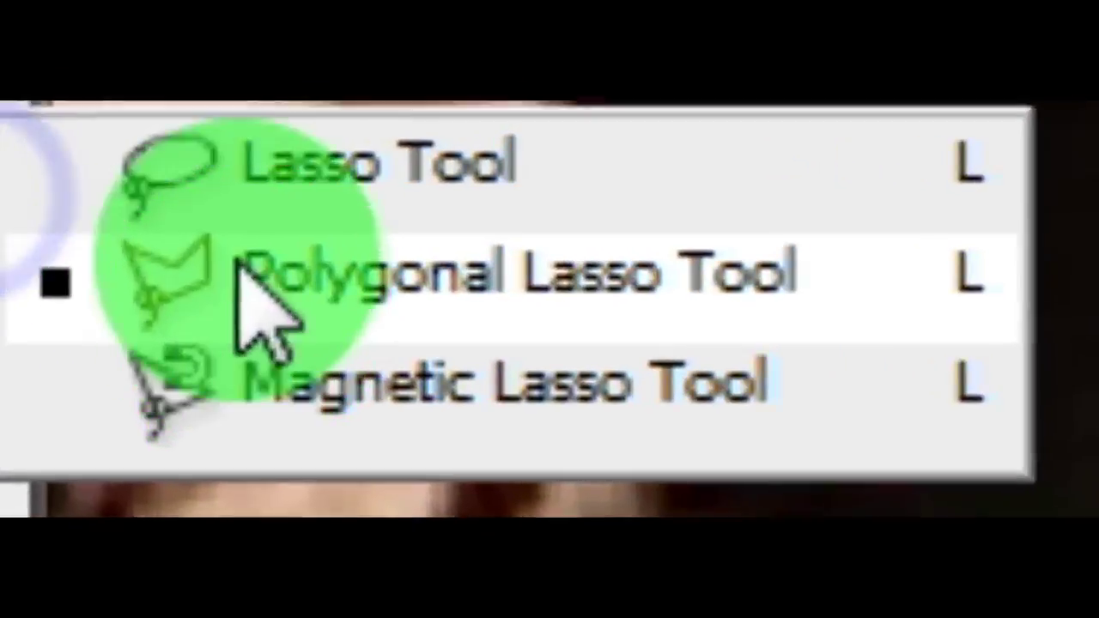
drag(17, 144, 64, 158)
drag(455, 243, 443, 366)
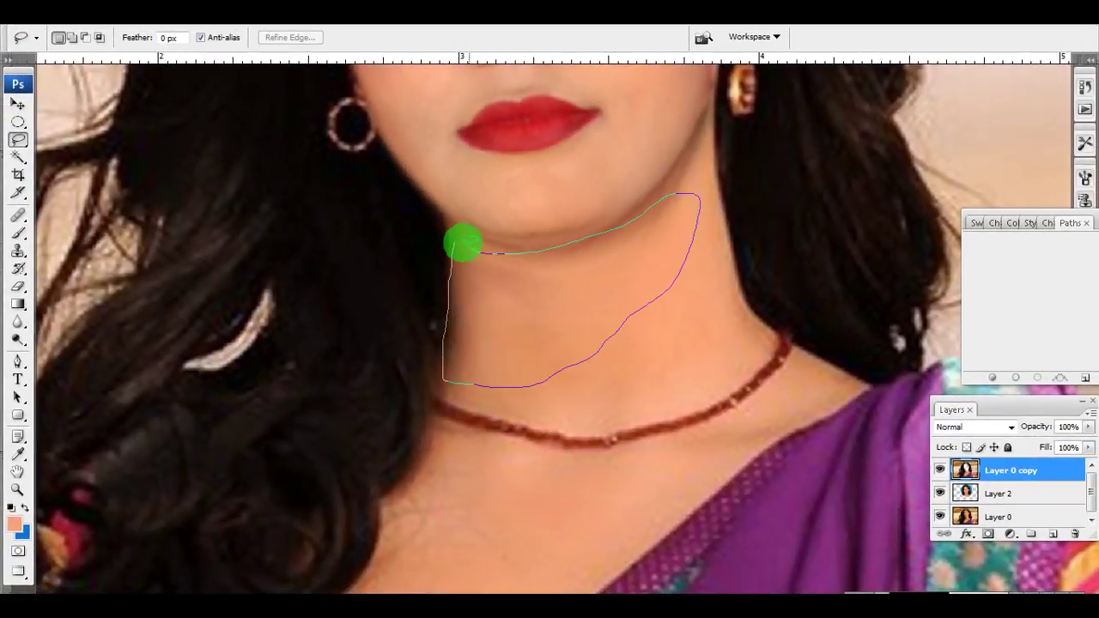
drag(462, 243, 463, 245)
right_click(494, 271)
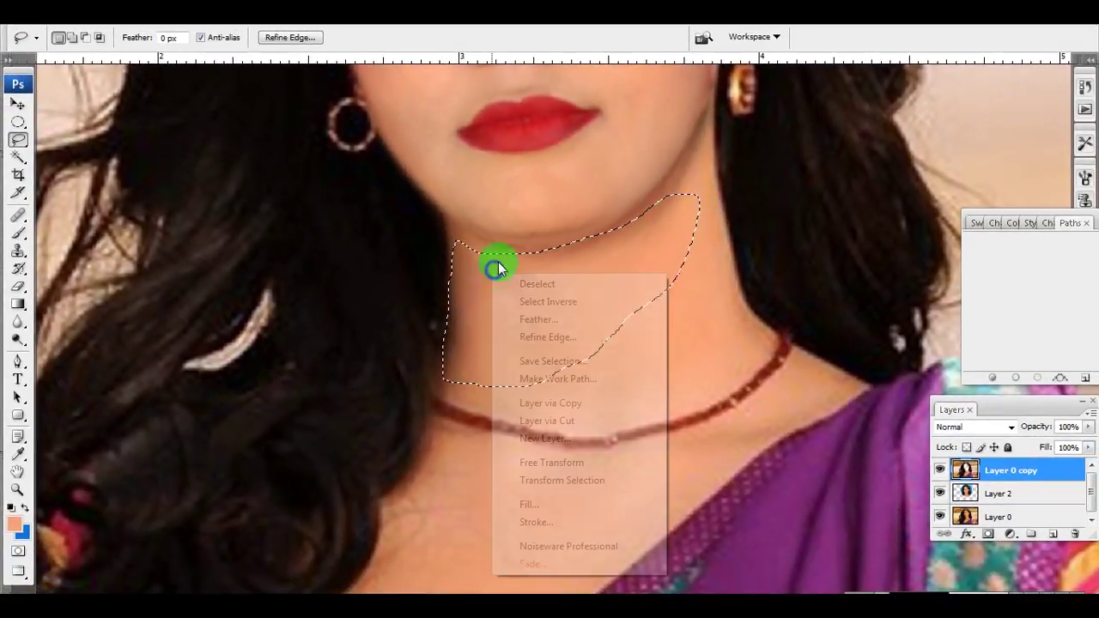
click(538, 321)
key(Return)
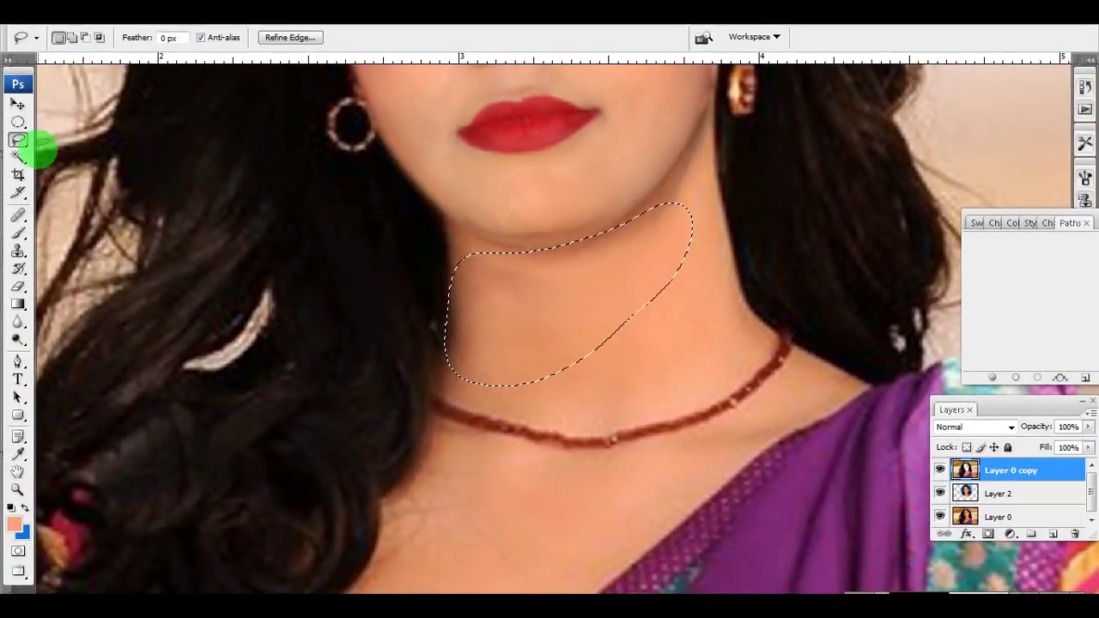
Step: Fill the neck patch with the peach foreground colour at 20% opacity, Normal mode
click(21, 233)
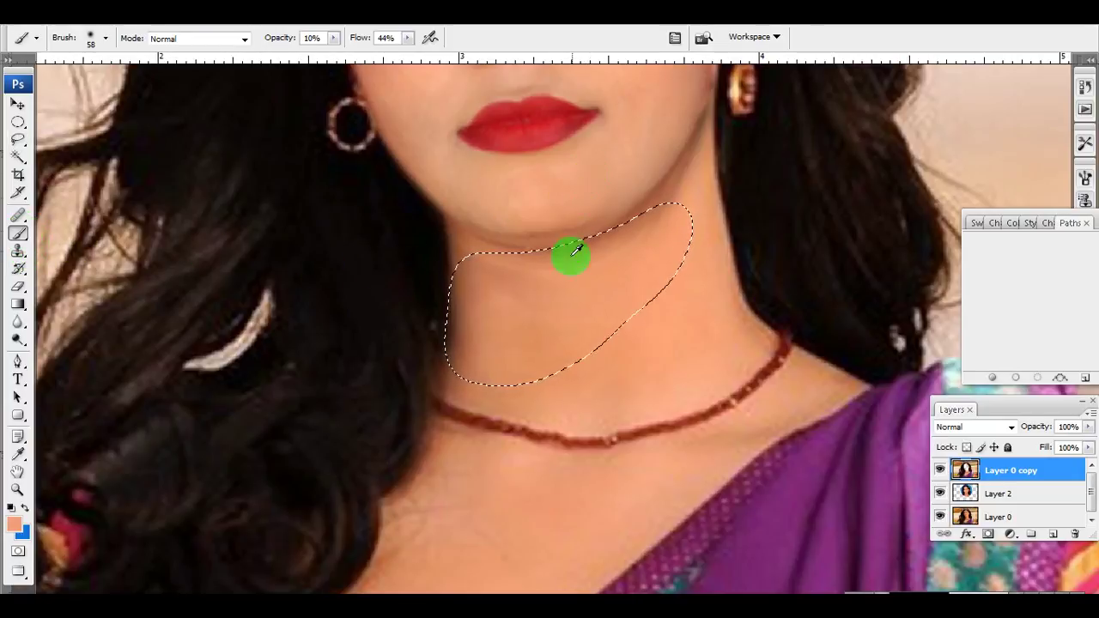
click(21, 26)
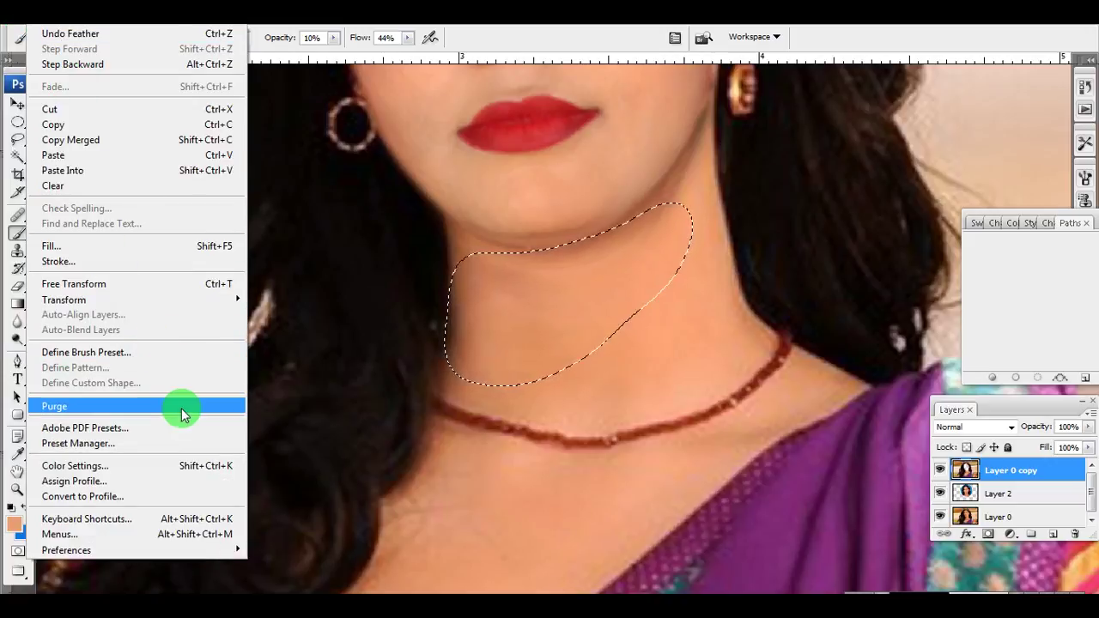
click(14, 12)
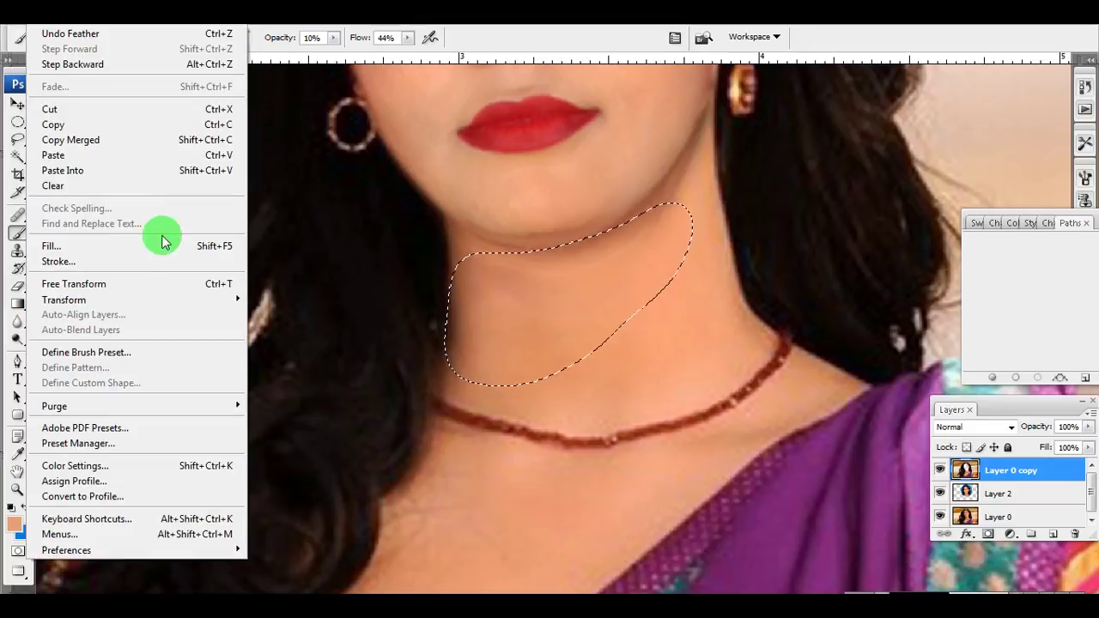
click(225, 245)
text(20)
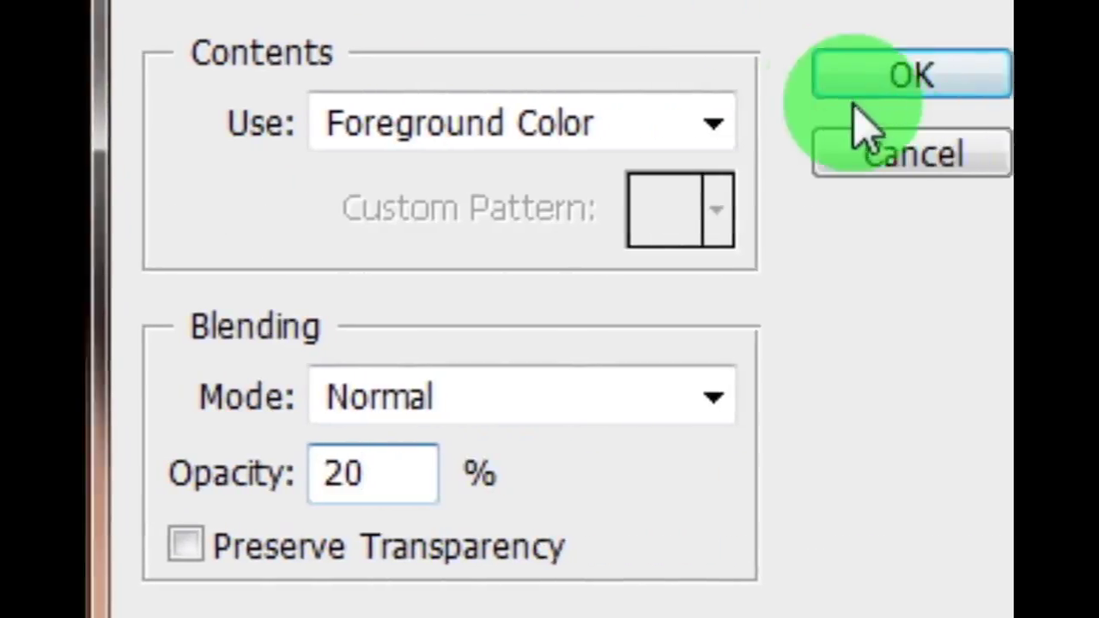
click(897, 79)
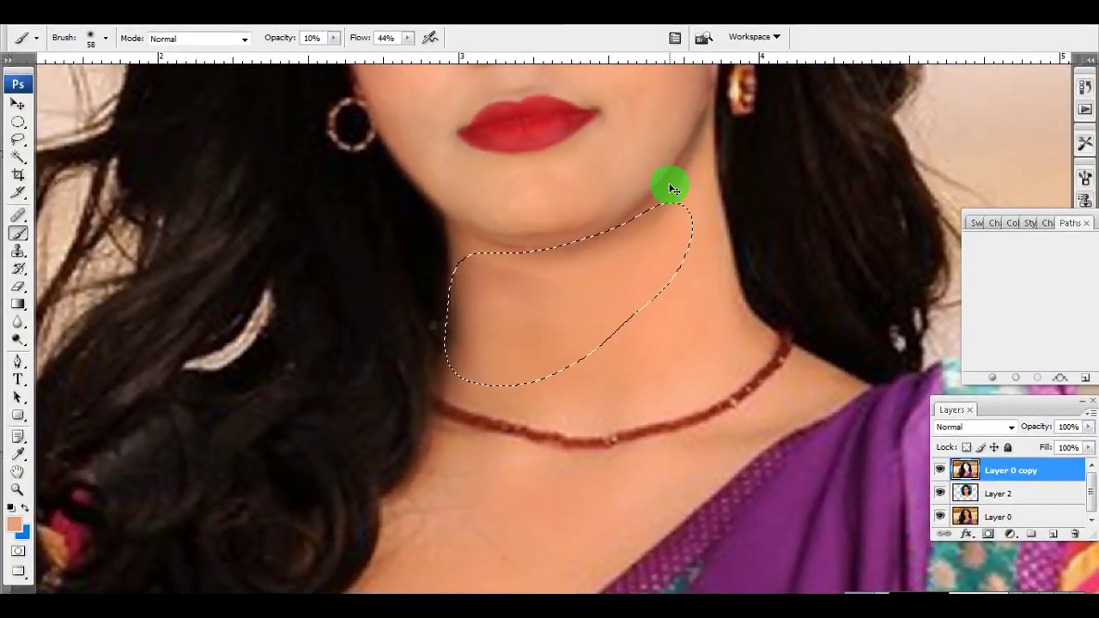
Step: Lasso a small neck patch below the chin and feather it 20 pixels
ctrl+alt+click(619, 256)
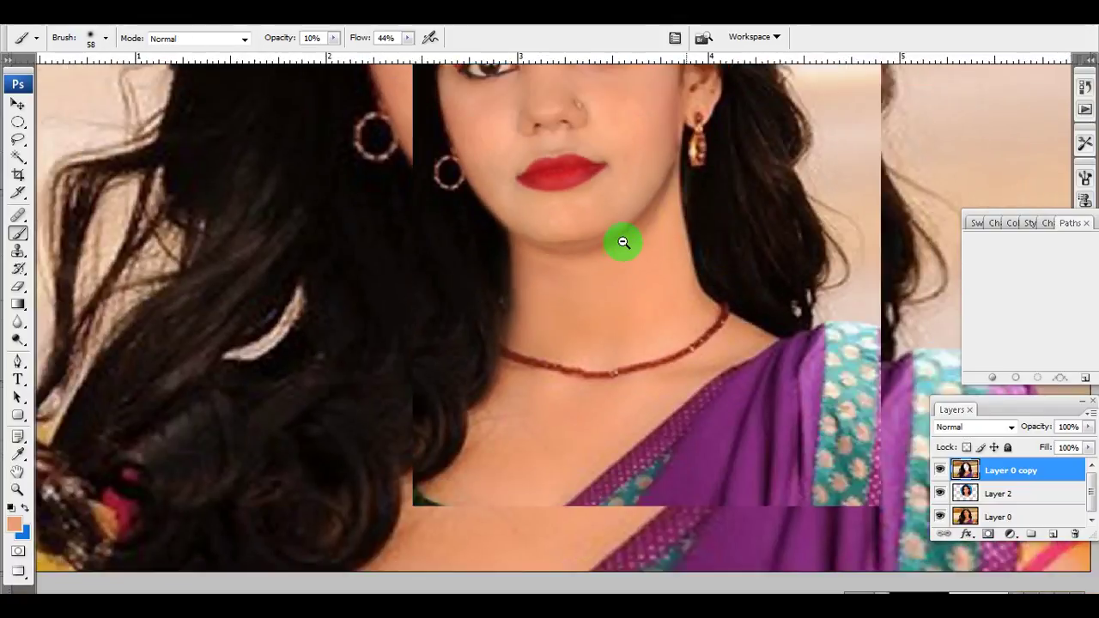
ctrl+alt+click(615, 250)
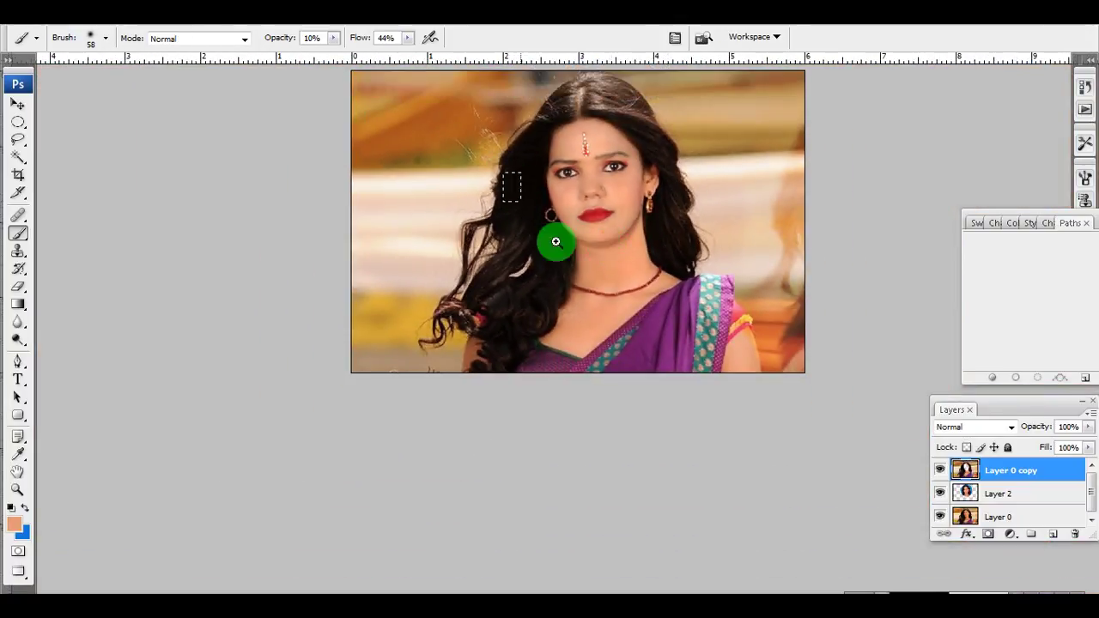
ctrl+click(555, 242)
drag(698, 312, 611, 228)
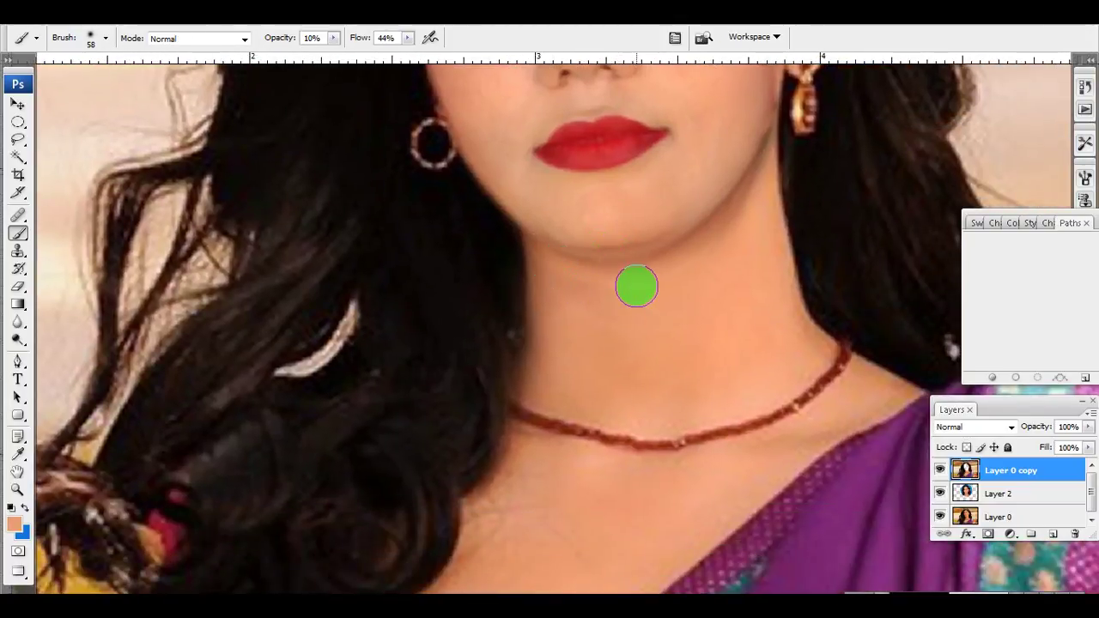
key(l)
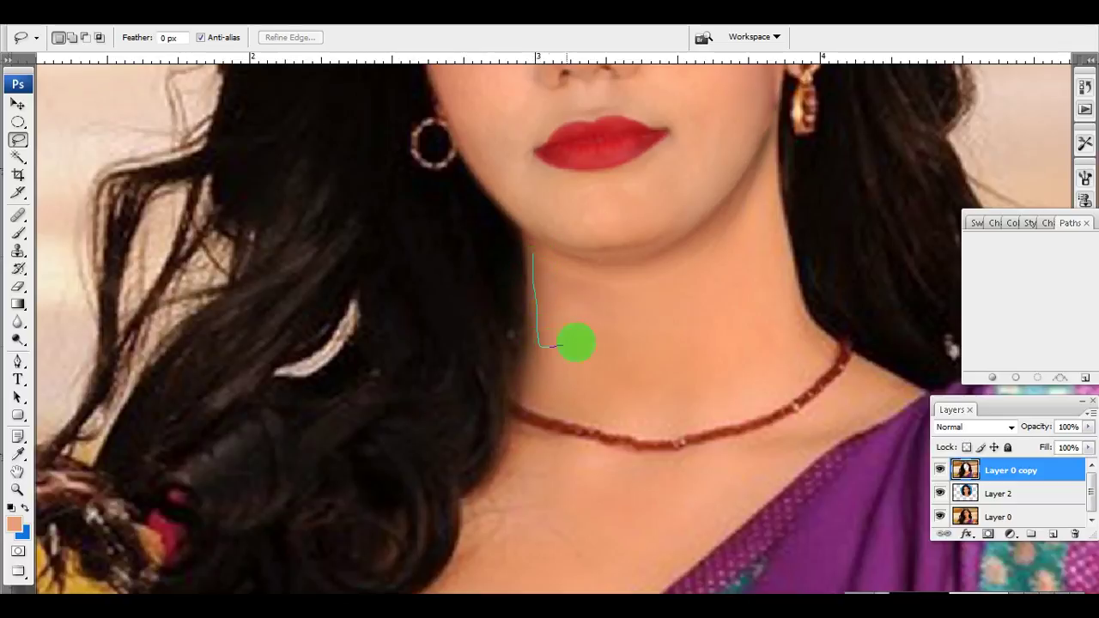
key(ctrl+alt+d)
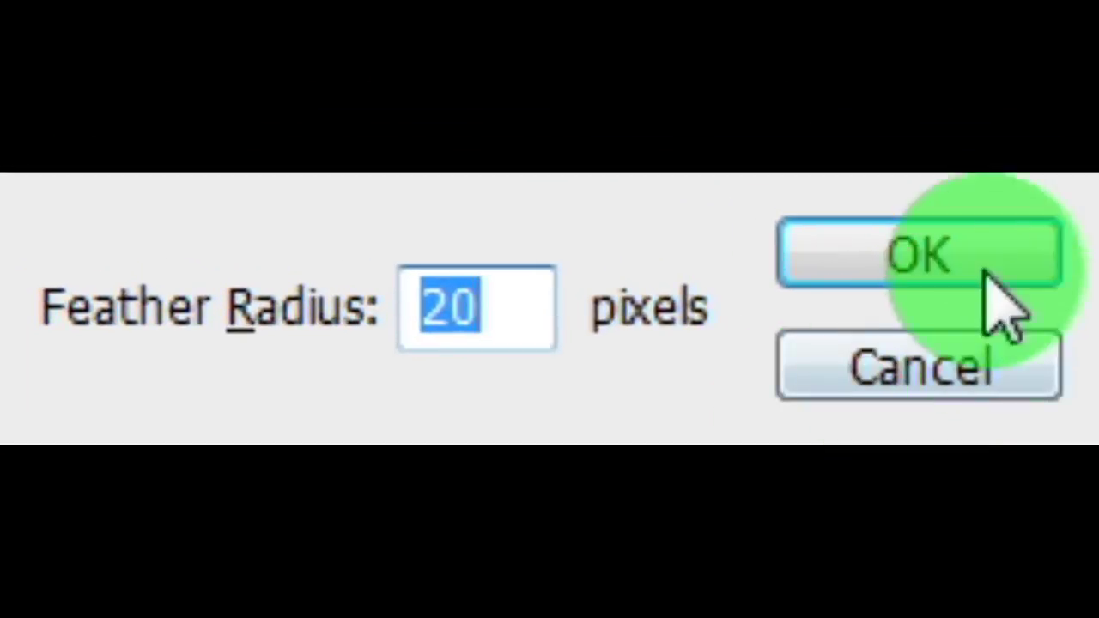
click(631, 213)
Step: Shift the patch toward yellow with a Color Balance of 0, 0, -10
key(ctrl+b)
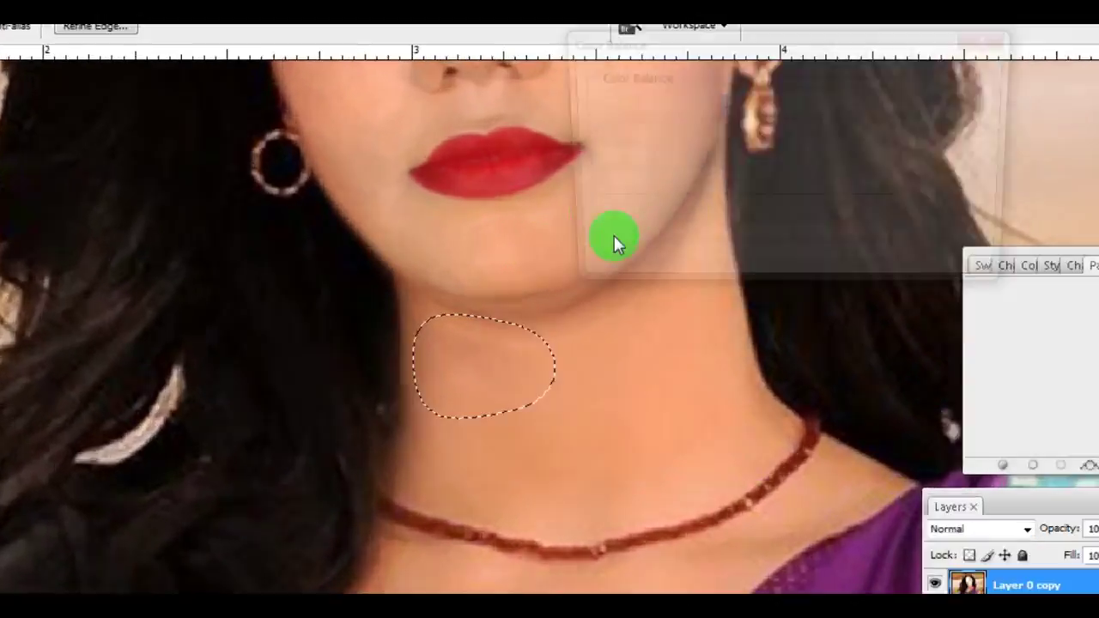
drag(455, 335, 419, 333)
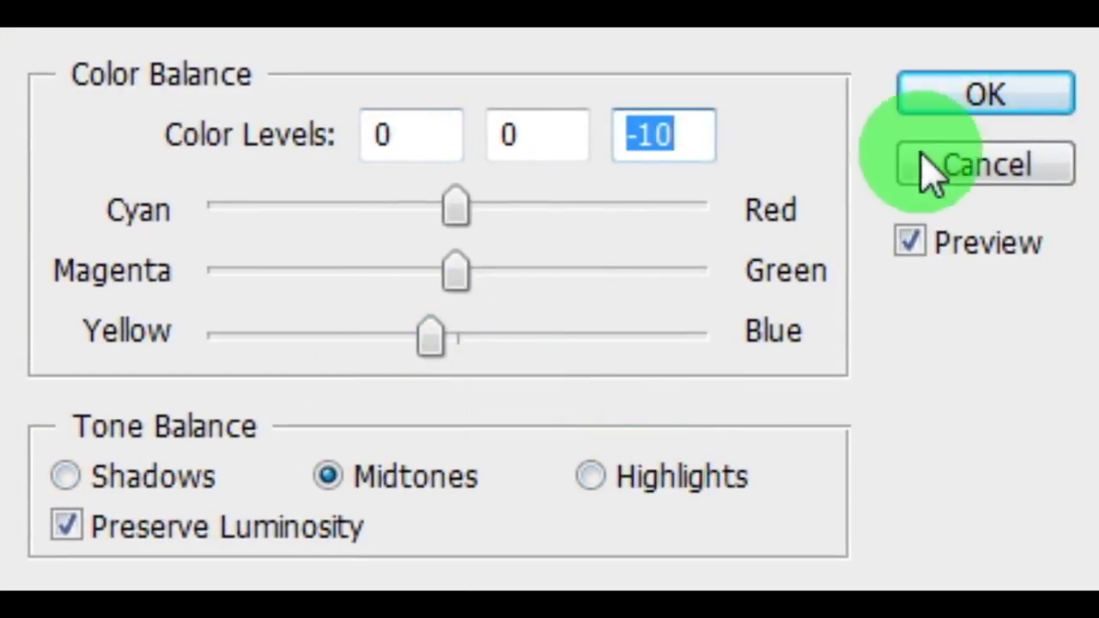
click(944, 97)
key(ctrl+minus)
key(ctrl+minus)
key(ctrl+minus)
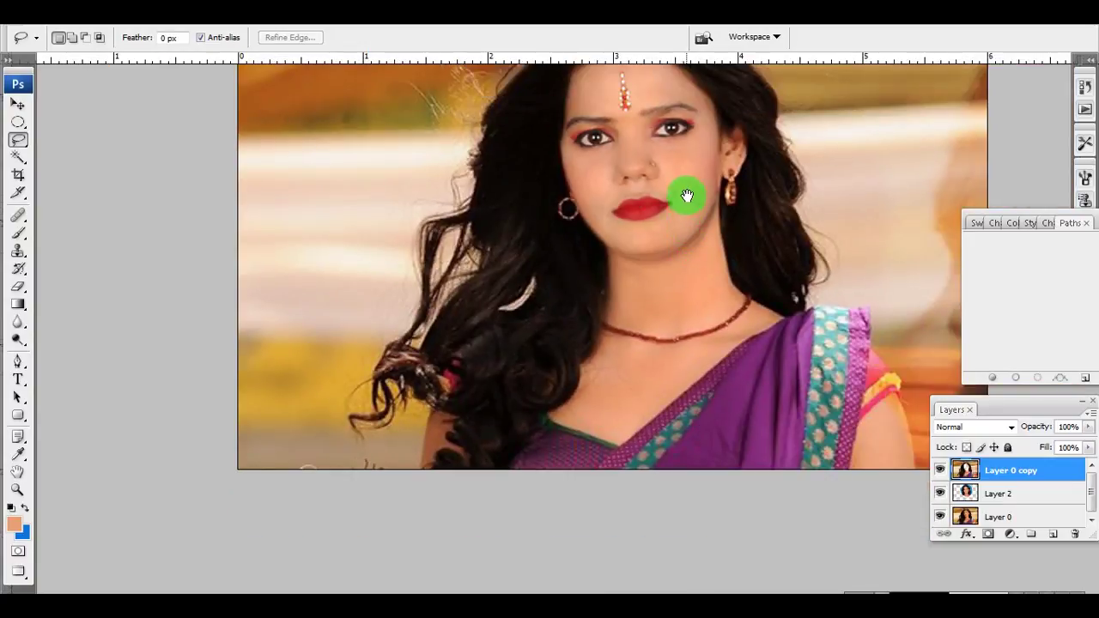
mouse_move(687, 194)
mouse_down()
mouse_move(628, 286)
mouse_move(544, 295)
mouse_up()
scroll(618, 292, down, 1)
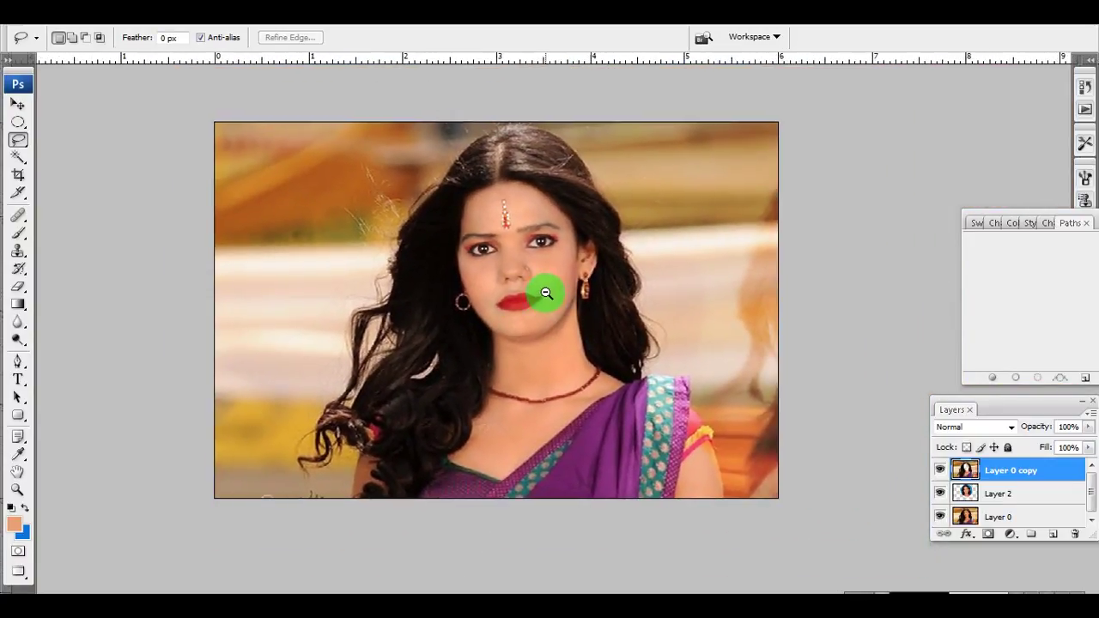
Step: Merge Layer 0 copy and Layer 2 down into a single Layer 0
scroll(540, 289, down, 1)
ctrl+right_click(539, 273)
click(554, 277)
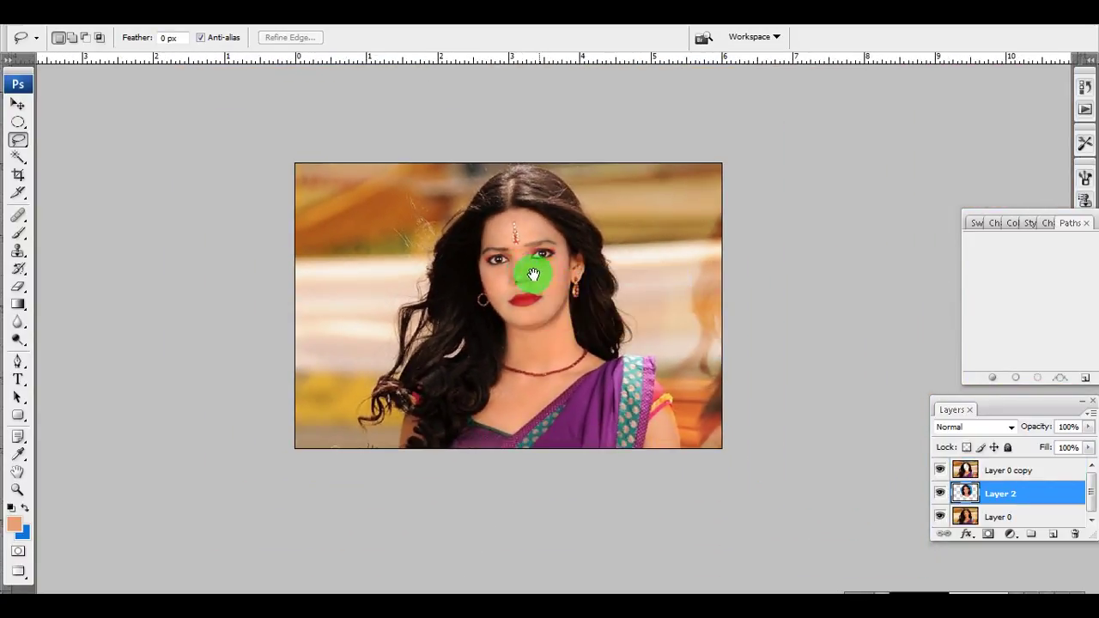
scroll(528, 268, up, 2)
scroll(550, 378, up, 1)
scroll(524, 361, up, 2)
key(alt+t)
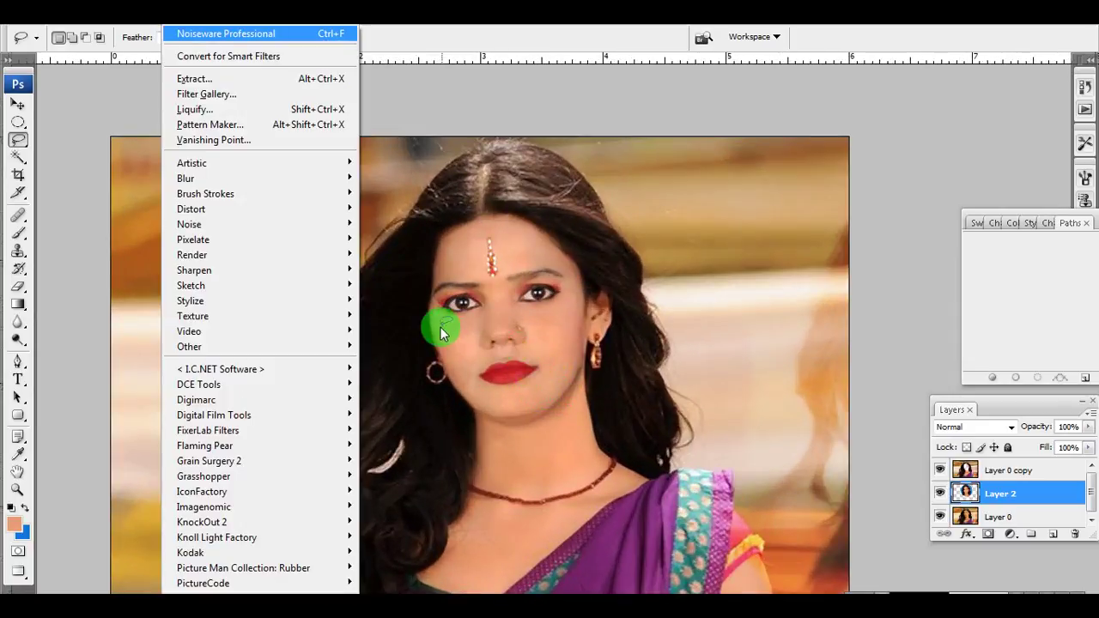
key(Escape)
scroll(559, 377, down, 1)
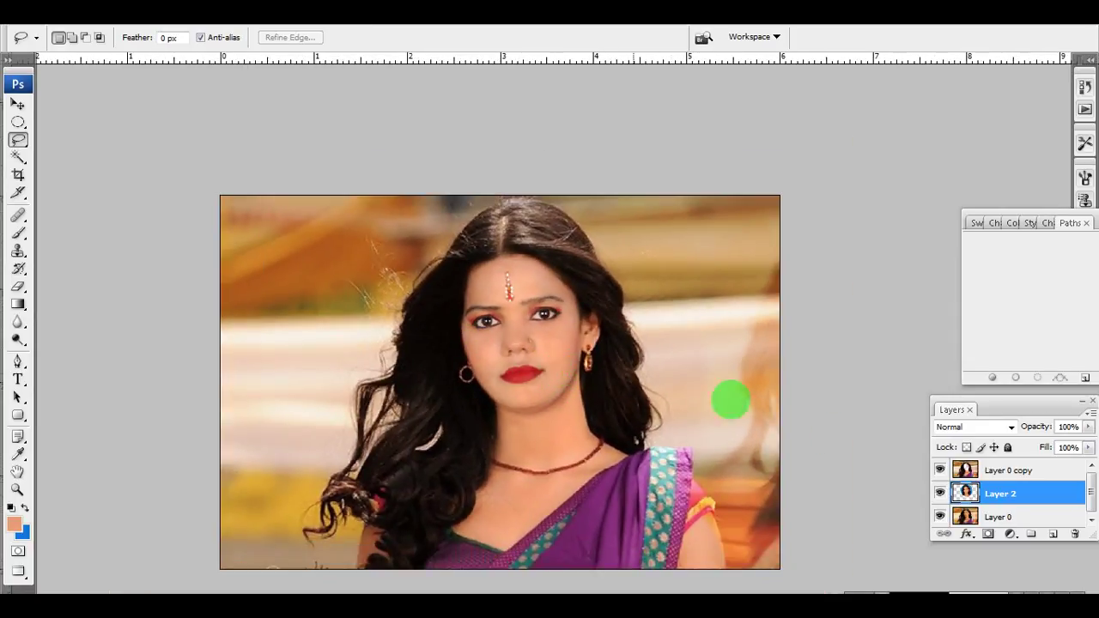
click(1019, 475)
key(ctrl+e)
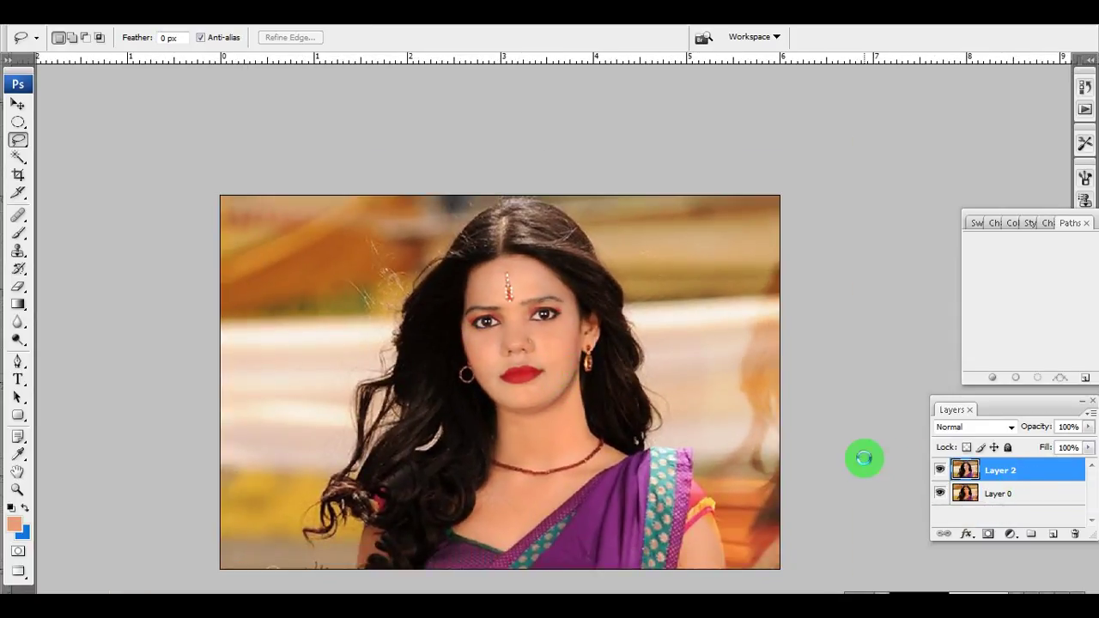
key(ctrl+e)
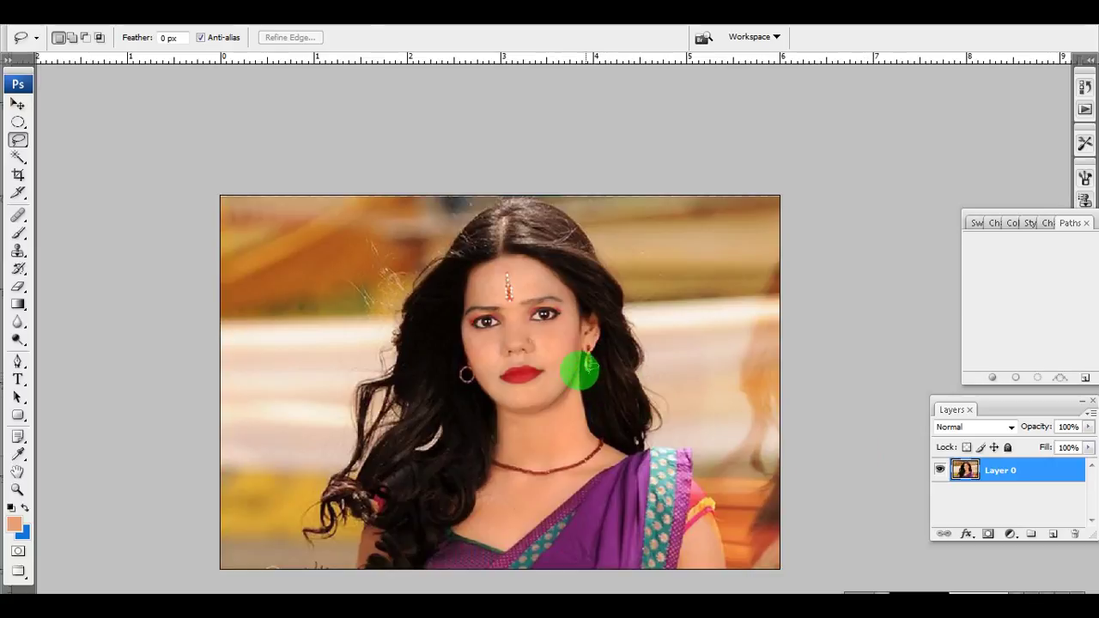
Step: Sharpen the photo with Unsharp Mask: amount 50%, radius 1.8 px, threshold 0
key(alt+t)
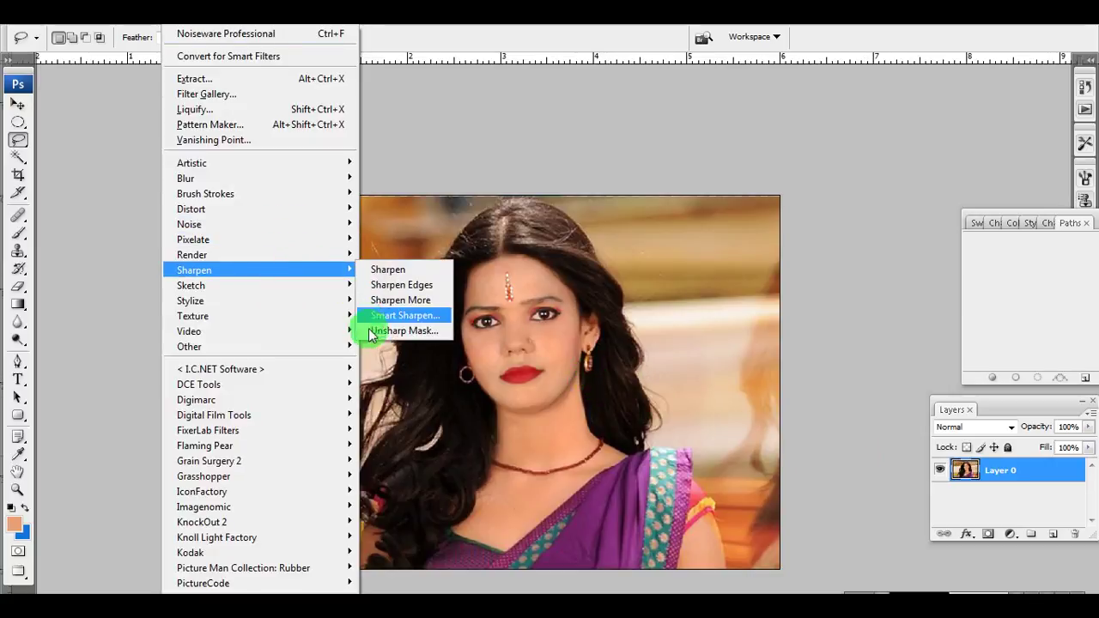
click(377, 331)
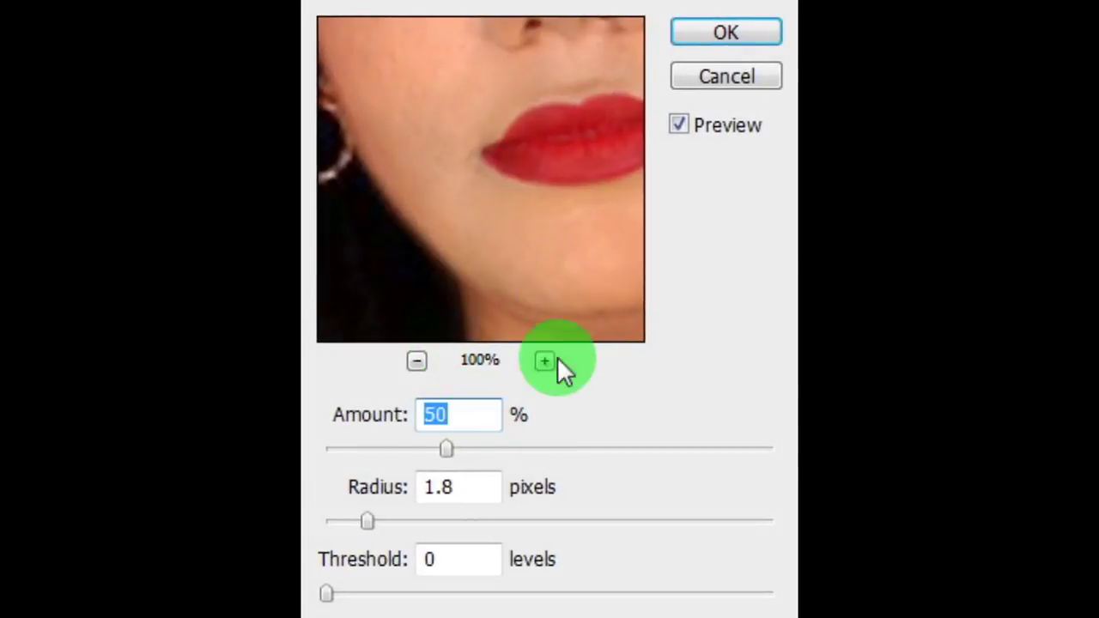
click(725, 31)
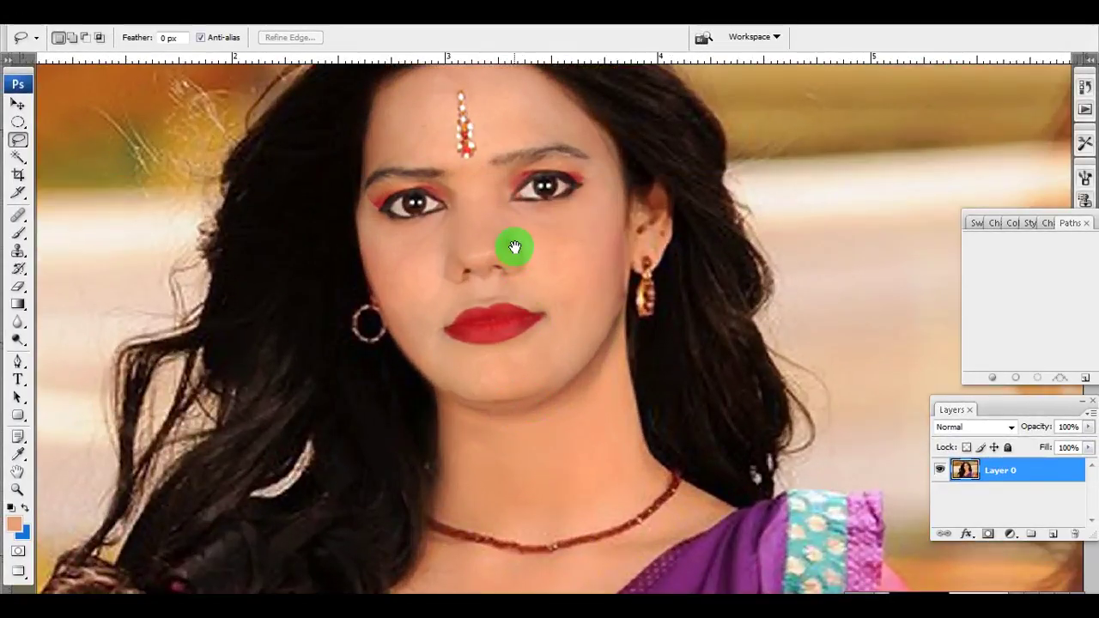
drag(514, 247, 520, 256)
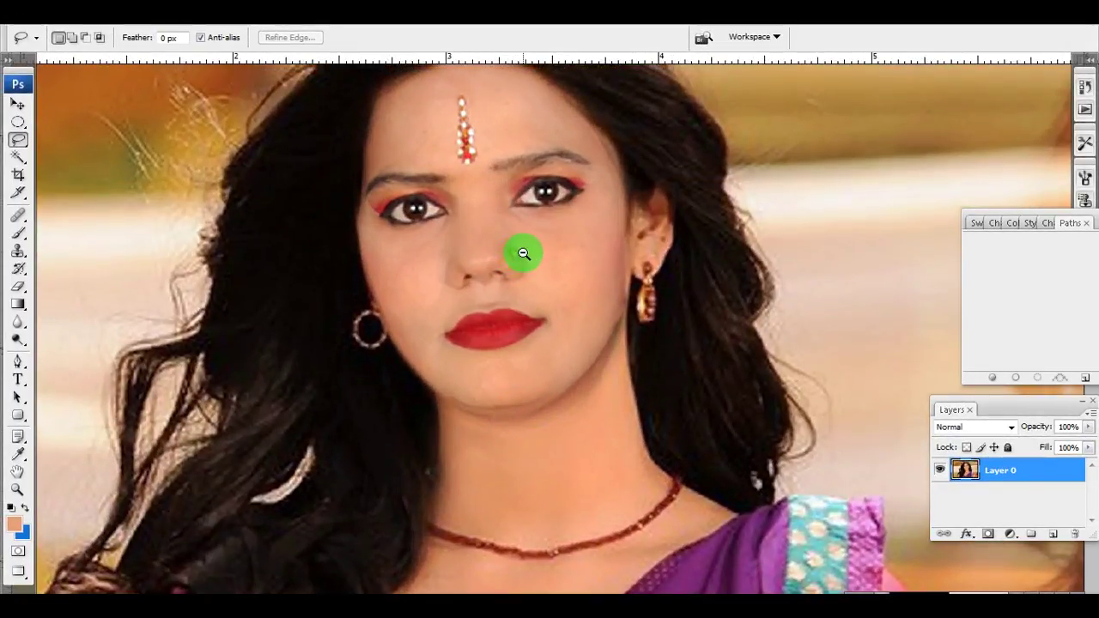
alt+click(524, 253)
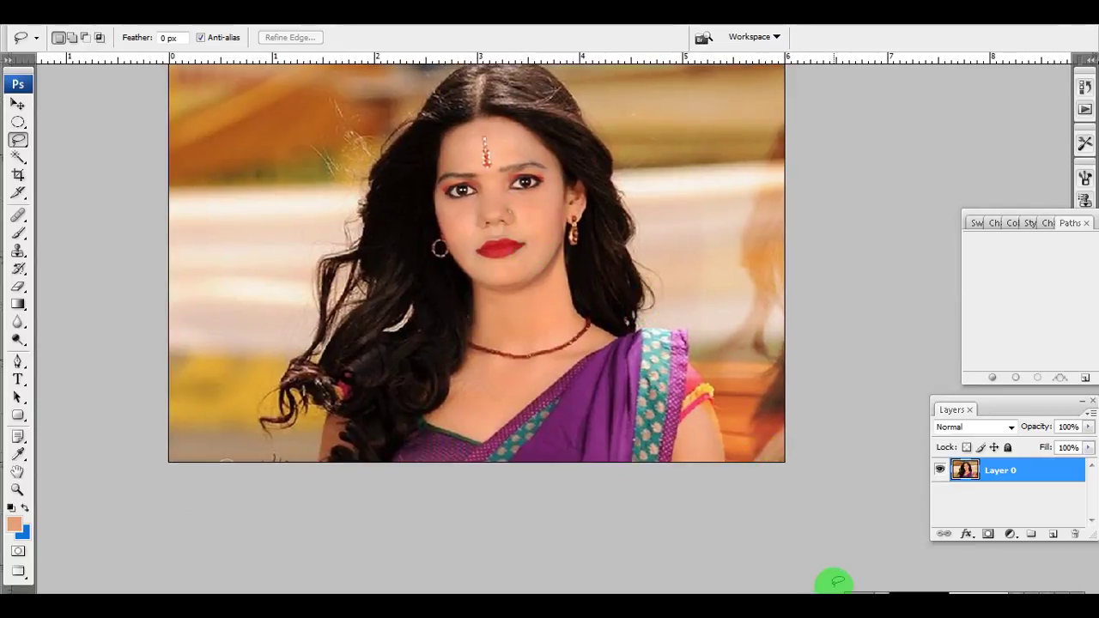
Step: Save cute_Smile_Actress_13 to the Desktop as a JPEG, quality 11, progressive
key(ctrl+shift+s)
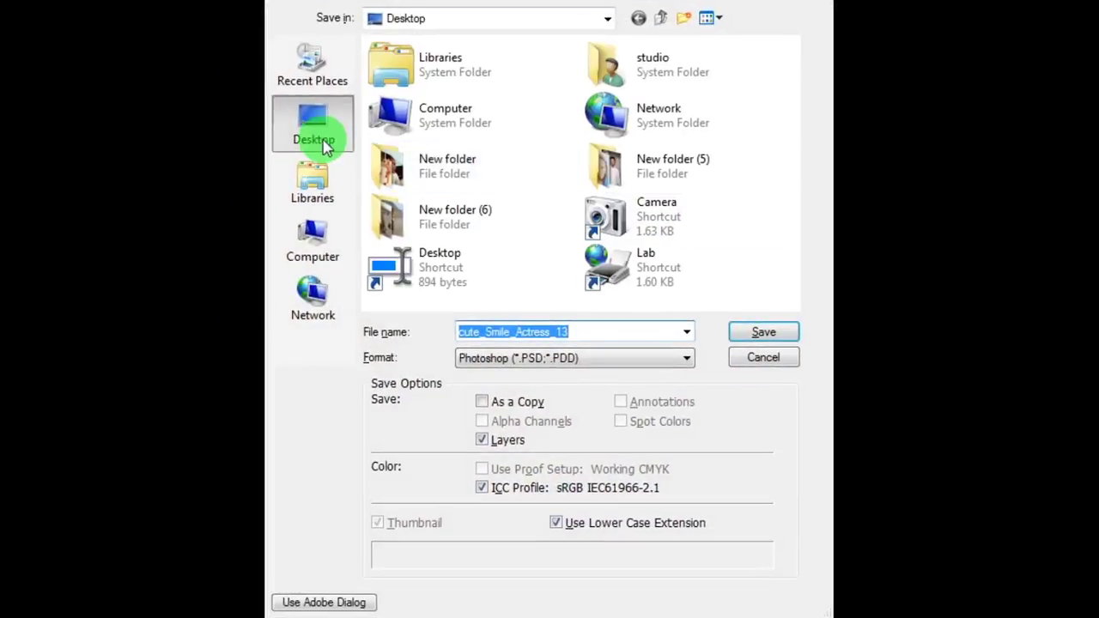
click(603, 358)
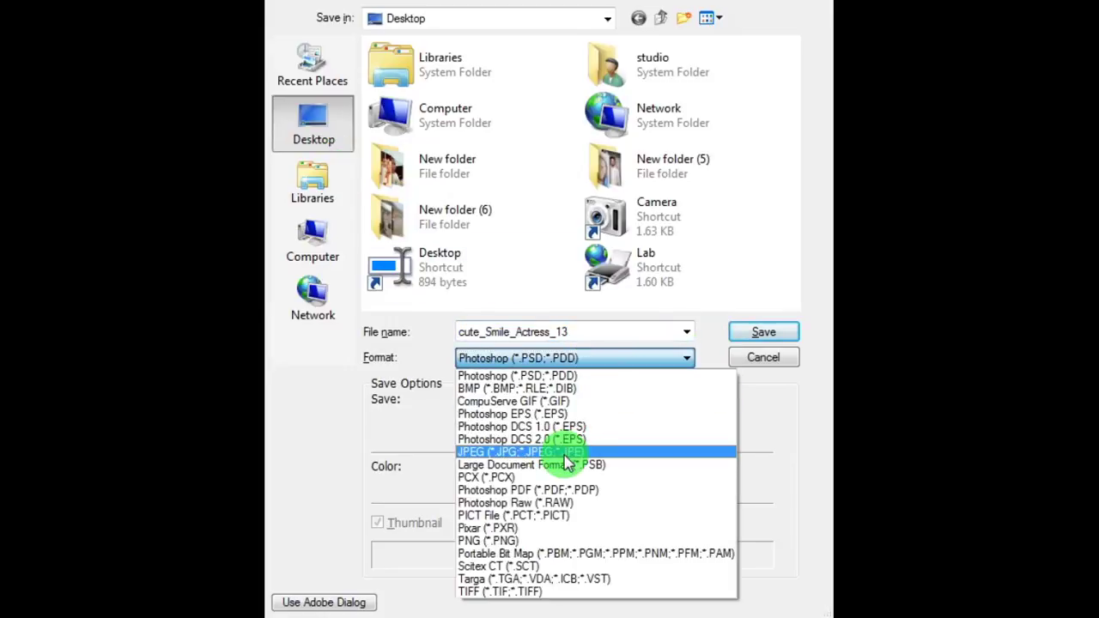
click(565, 453)
click(763, 331)
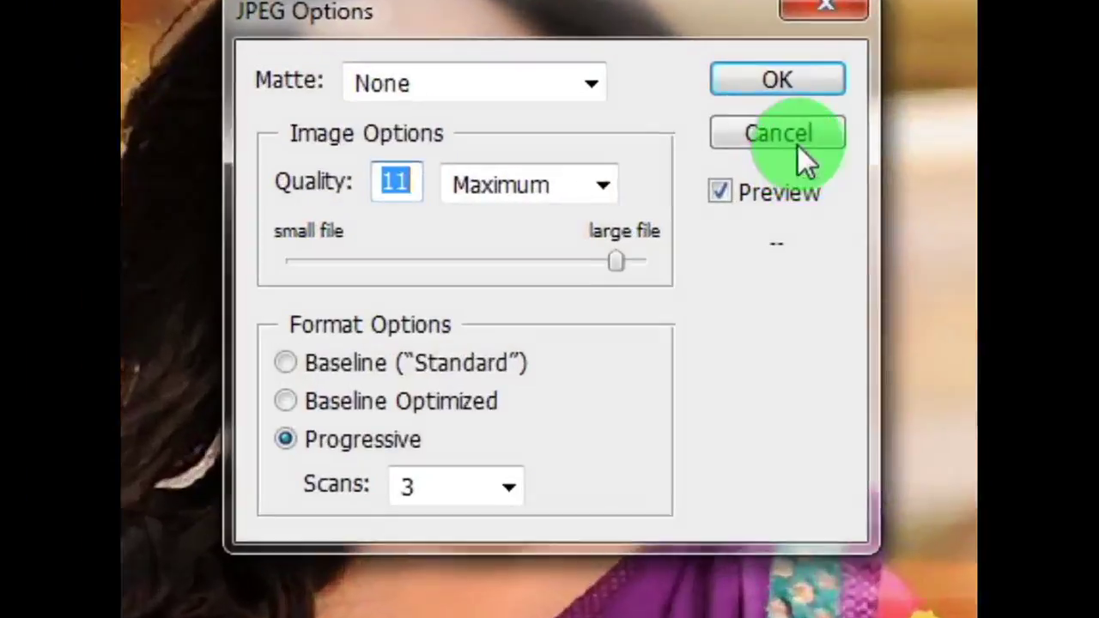